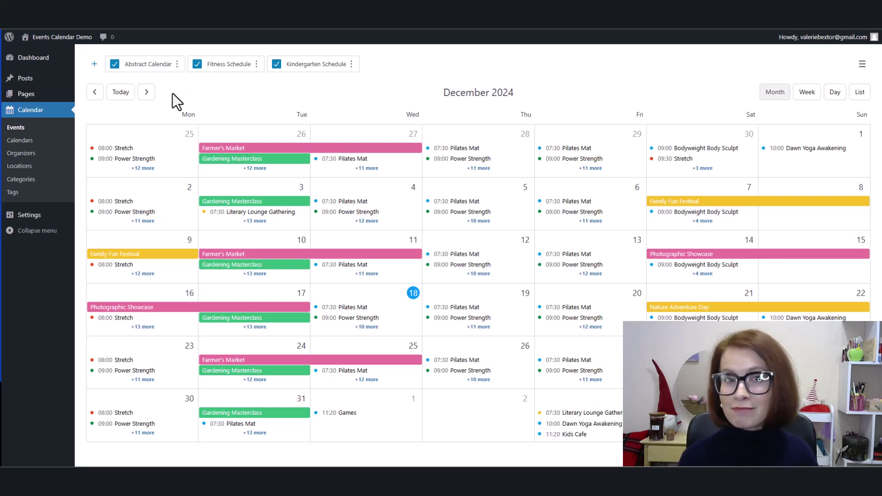
# Go to January 2025, hide the Kindergarten and Fitness Schedules, and show the January 13–19 week.
pyautogui.click(145, 93)
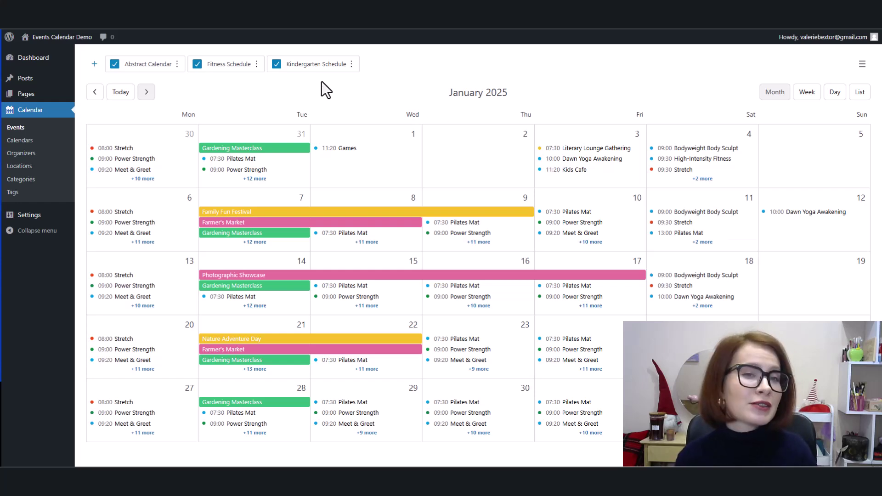
pyautogui.click(277, 63)
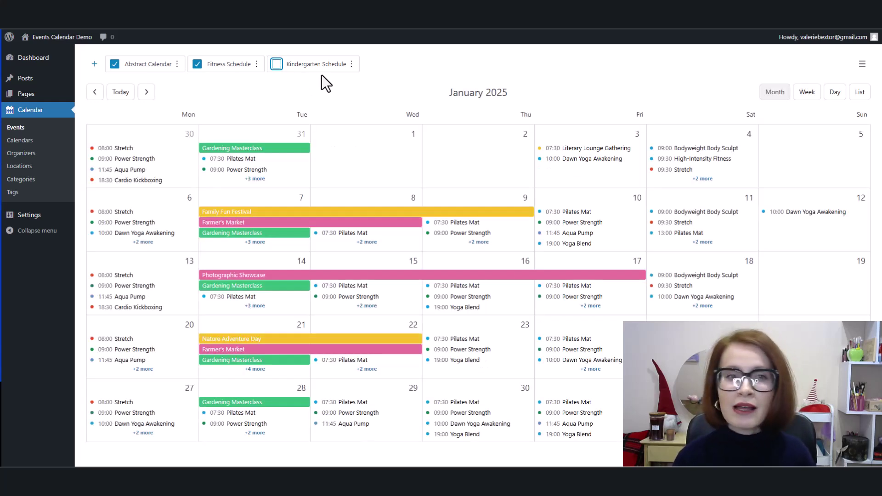
pyautogui.click(197, 65)
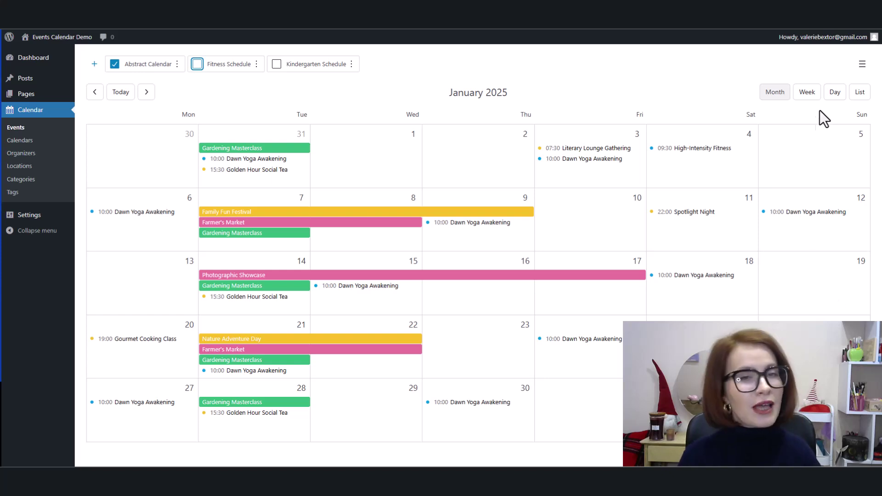
pyautogui.click(814, 98)
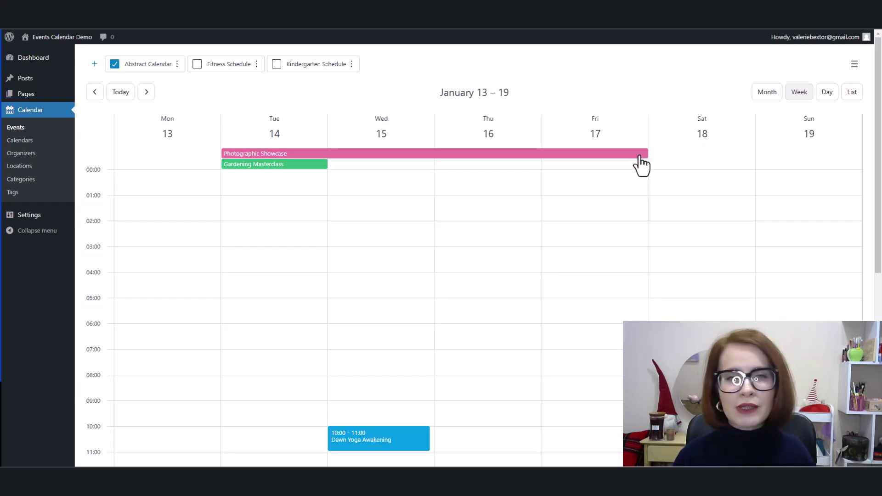
# Preview the Photographic Showcase details, then try the Saturday January 18 day view and the January list view.
pyautogui.click(625, 155)
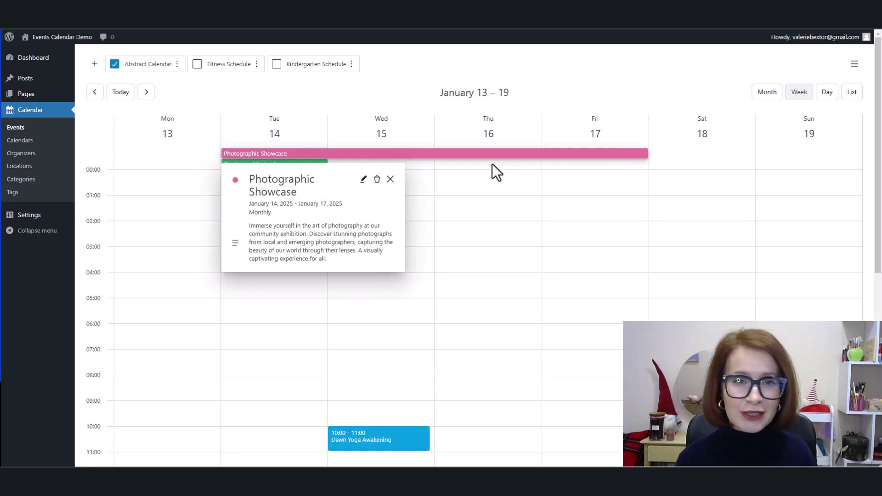
pyautogui.click(390, 179)
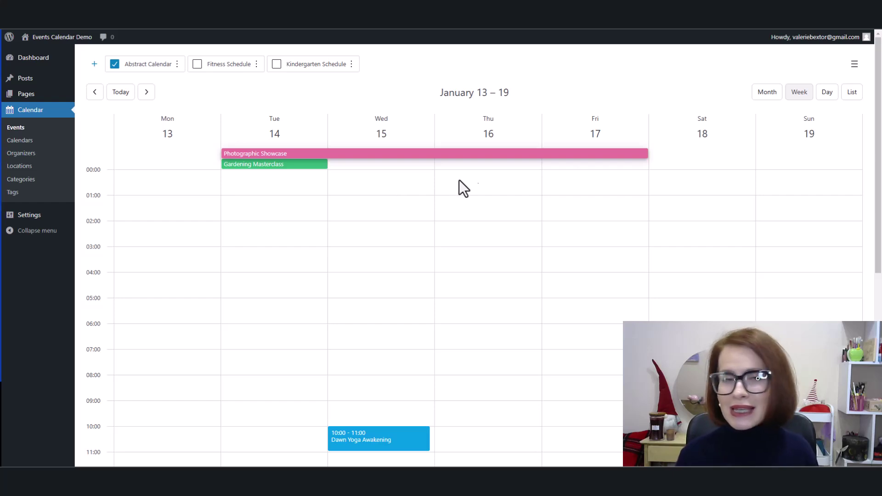
pyautogui.click(827, 94)
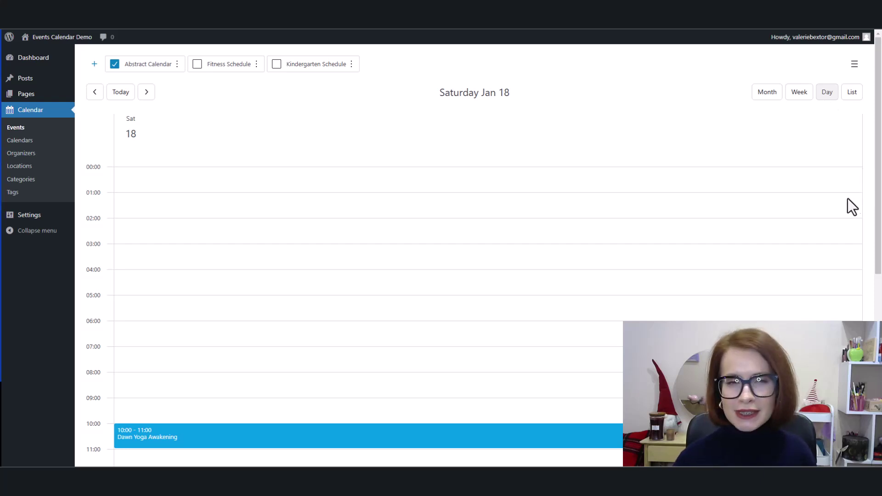
pyautogui.scroll(-2, 839, 206)
pyautogui.scroll(2, 838, 208)
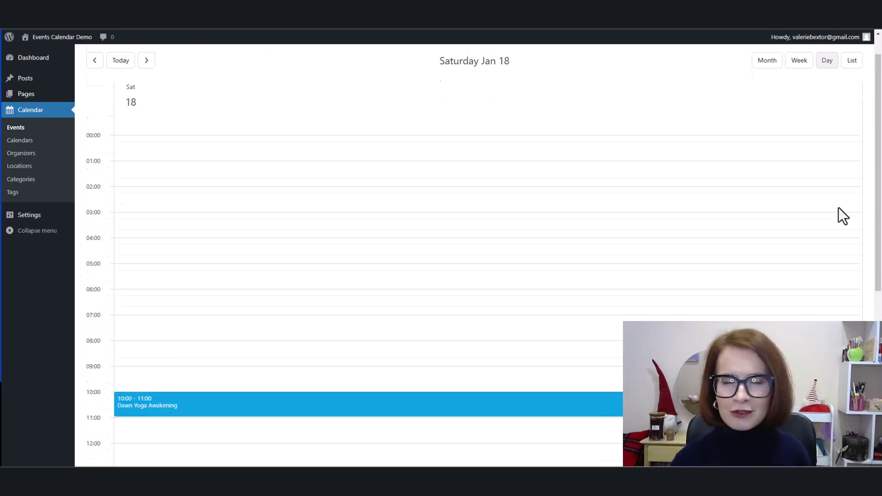
pyautogui.click(852, 94)
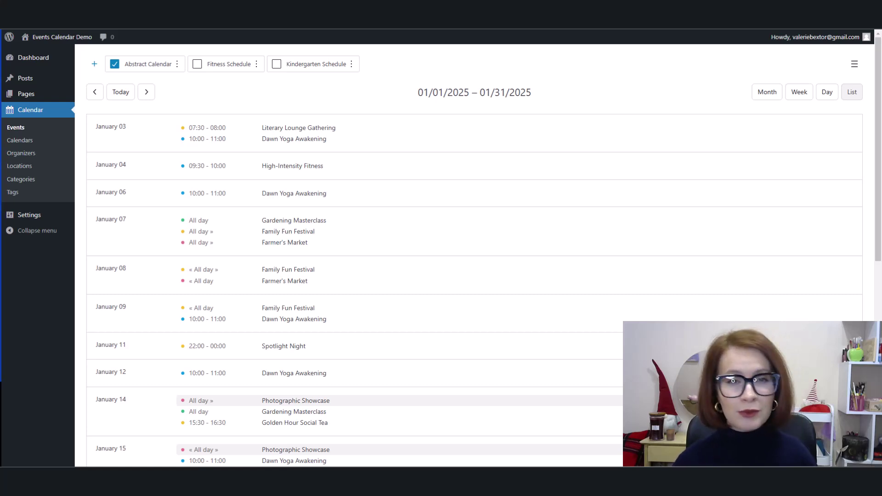
# Return to the January 2025 month grid with Fitness and Kindergarten Schedules shown again.
pyautogui.click(777, 93)
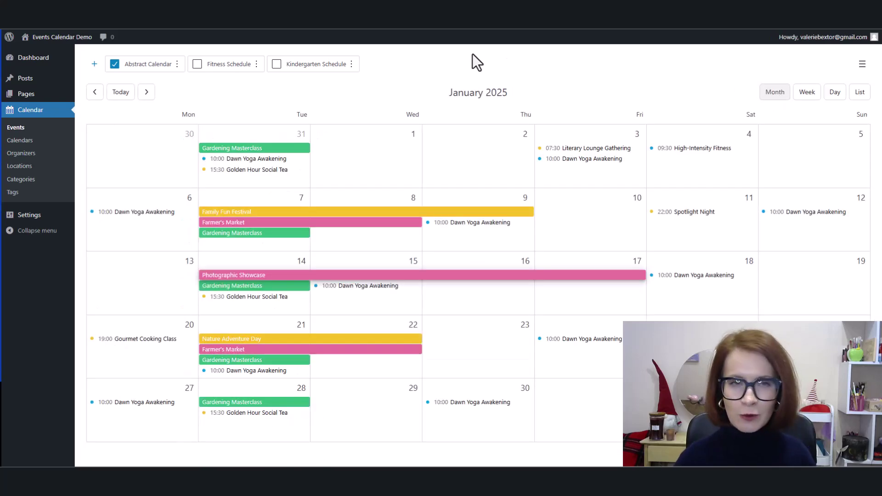
pyautogui.click(197, 64)
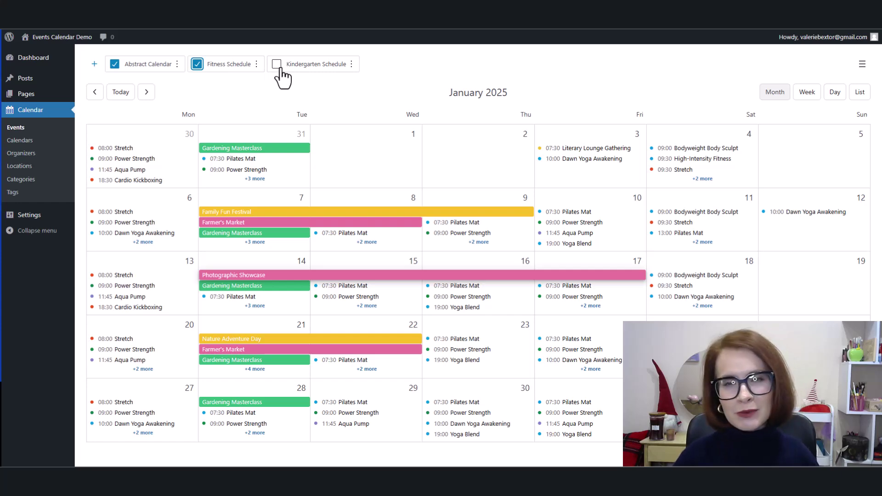
pyautogui.click(277, 65)
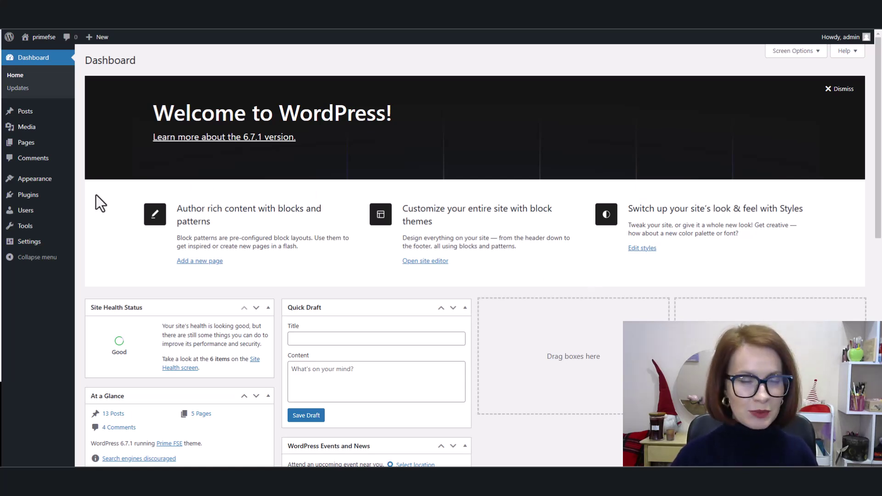
# Go to Plugins > Add New Plugin and reveal the Upload Plugin form.
pyautogui.moveTo(30, 200)
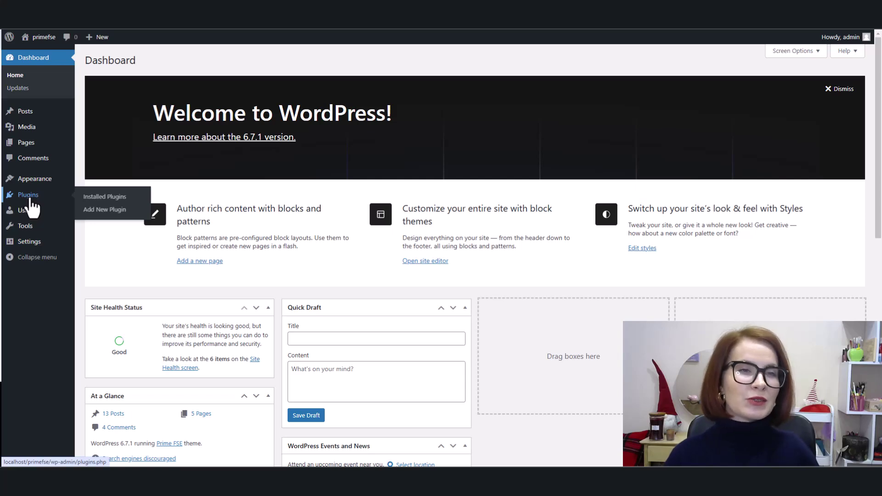
pyautogui.click(30, 199)
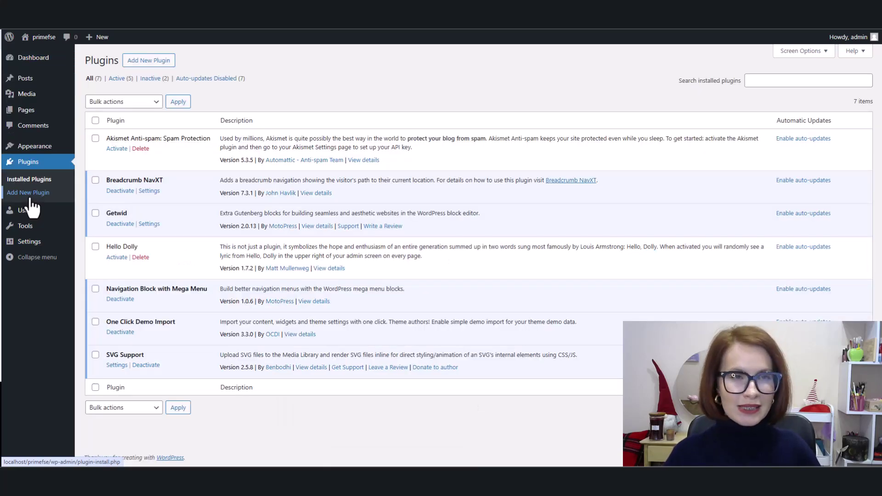
pyautogui.click(156, 75)
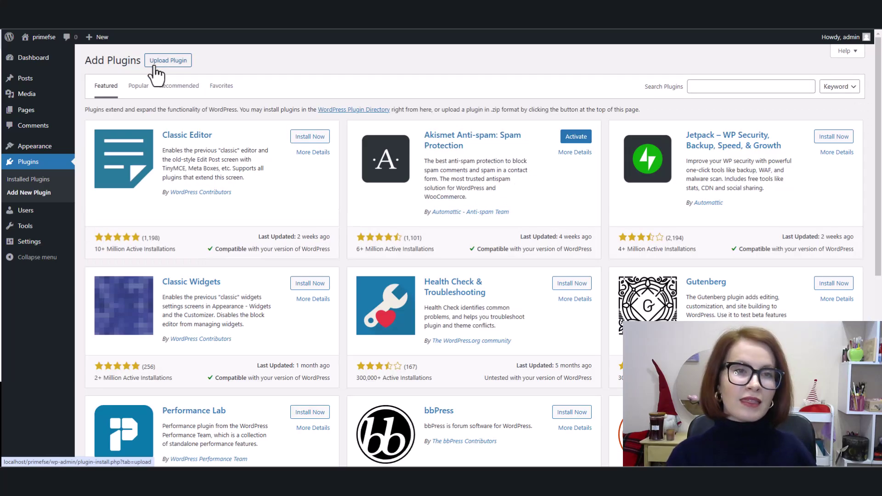
pyautogui.click(155, 64)
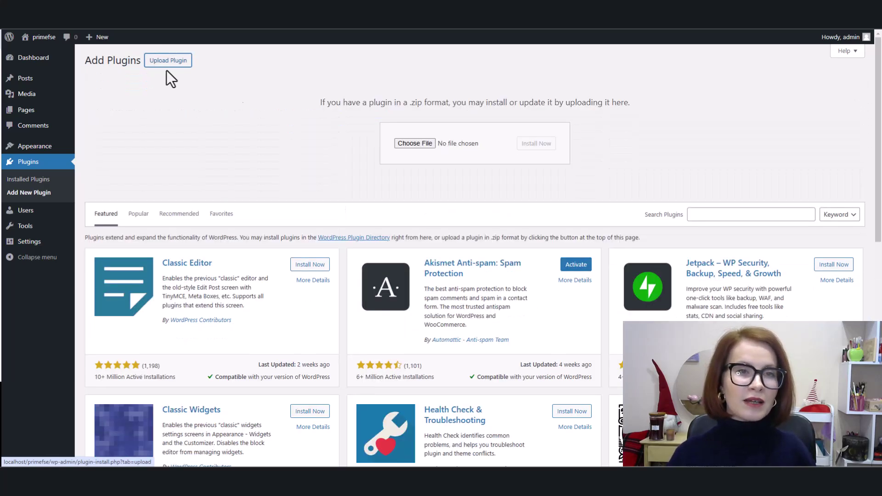
# Upload motopress-calendar-1.0.0.zip from Downloads, install it and activate the plugin.
pyautogui.click(423, 143)
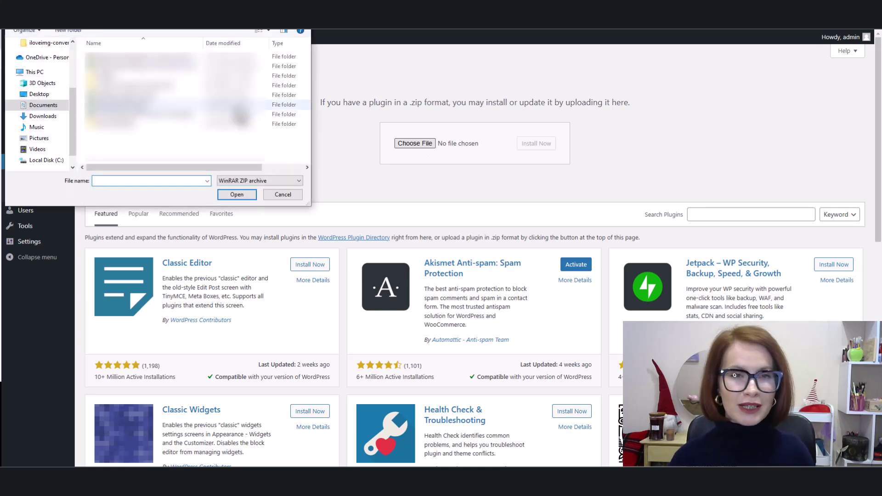
pyautogui.click(46, 117)
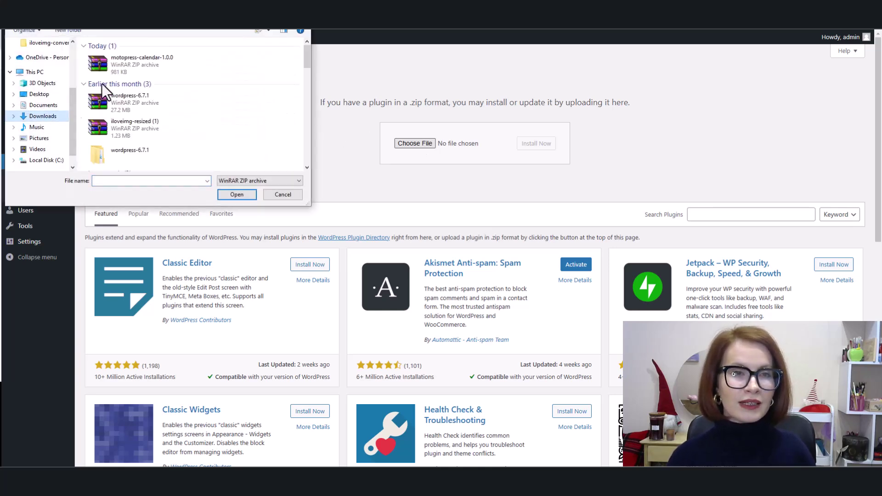
pyautogui.click(128, 65)
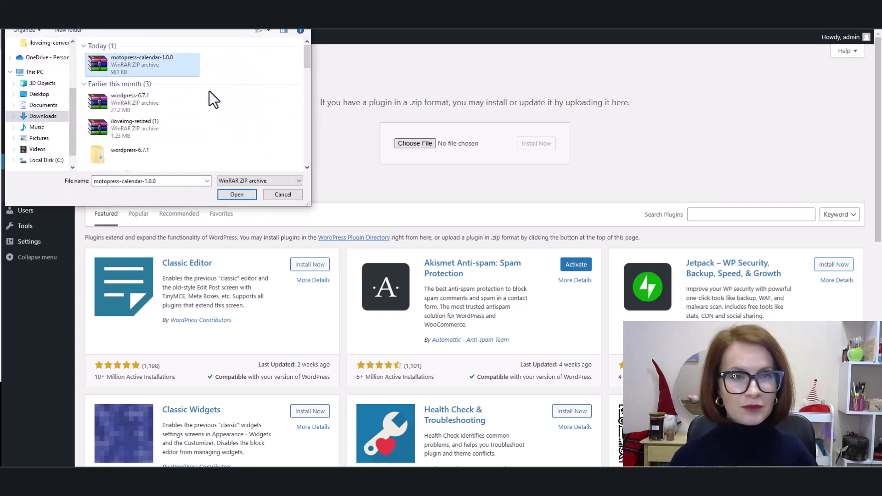
pyautogui.click(244, 195)
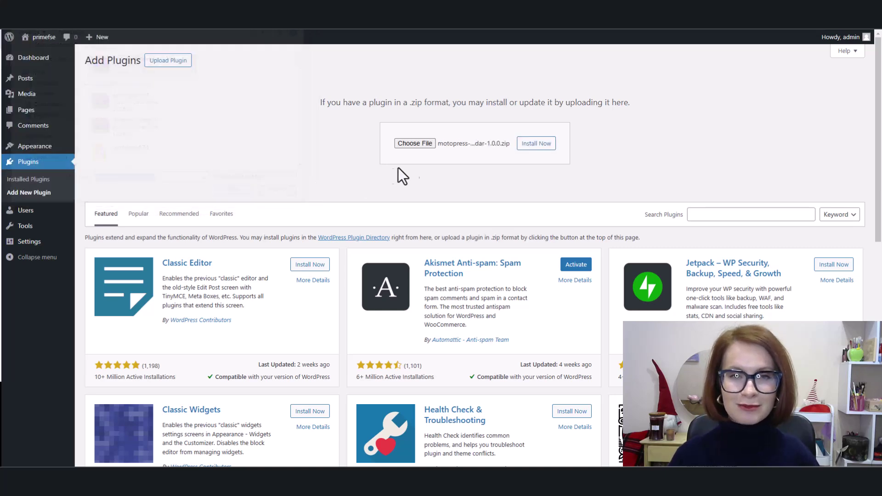
pyautogui.click(534, 146)
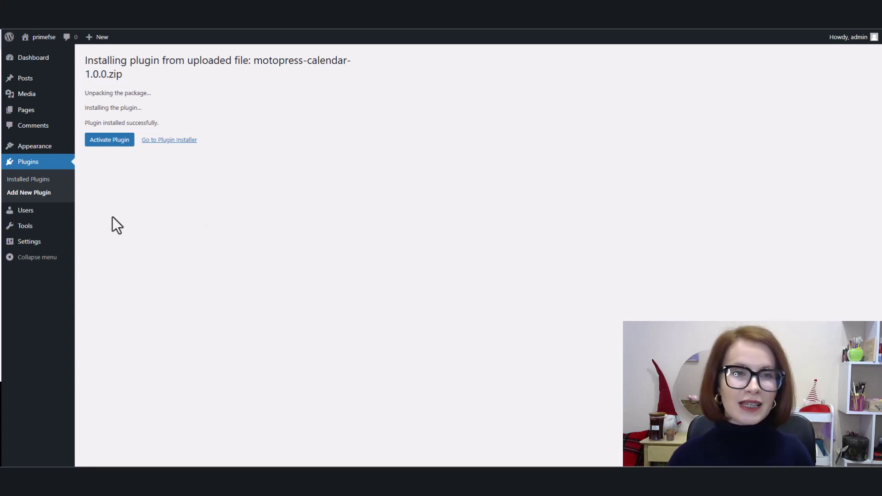
pyautogui.click(106, 145)
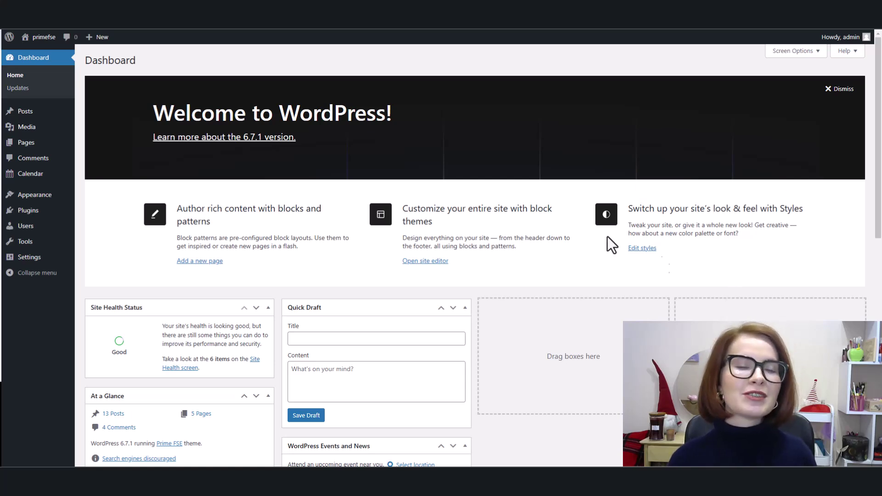
# Open the Calendar events page and step through all four introductory tour tips to Finish.
pyautogui.moveTo(29, 181)
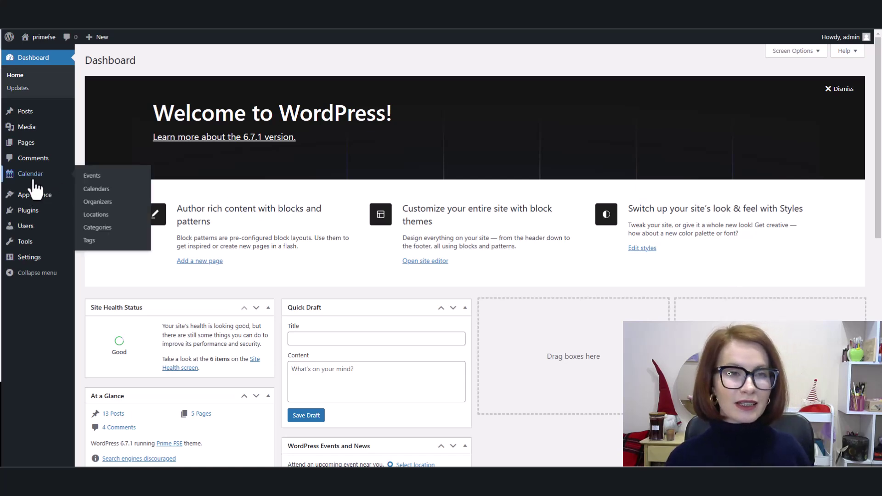
pyautogui.click(29, 179)
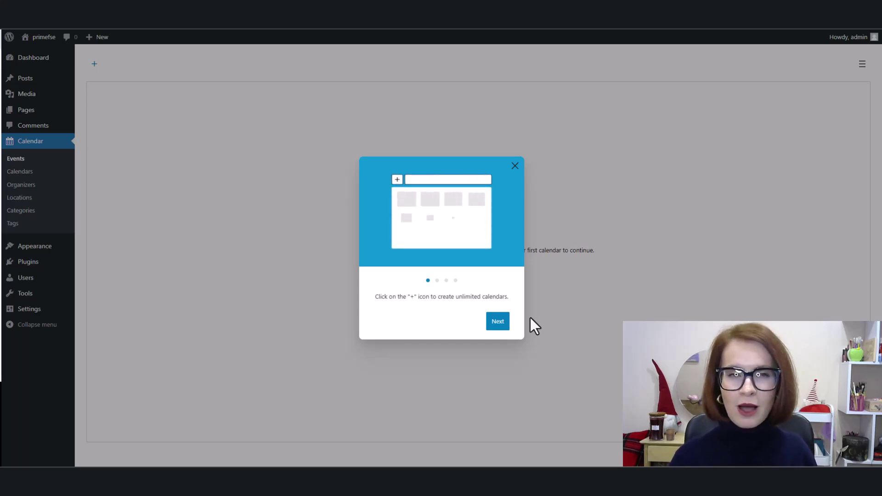
pyautogui.click(495, 327)
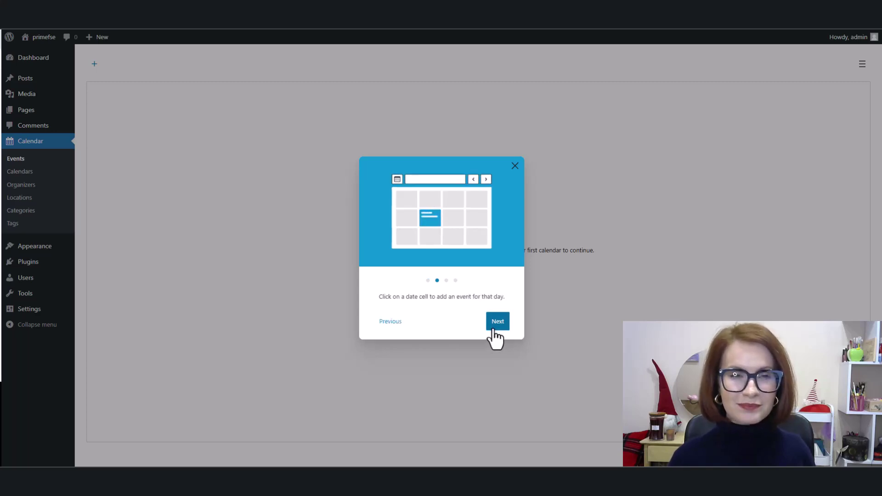
pyautogui.click(494, 330)
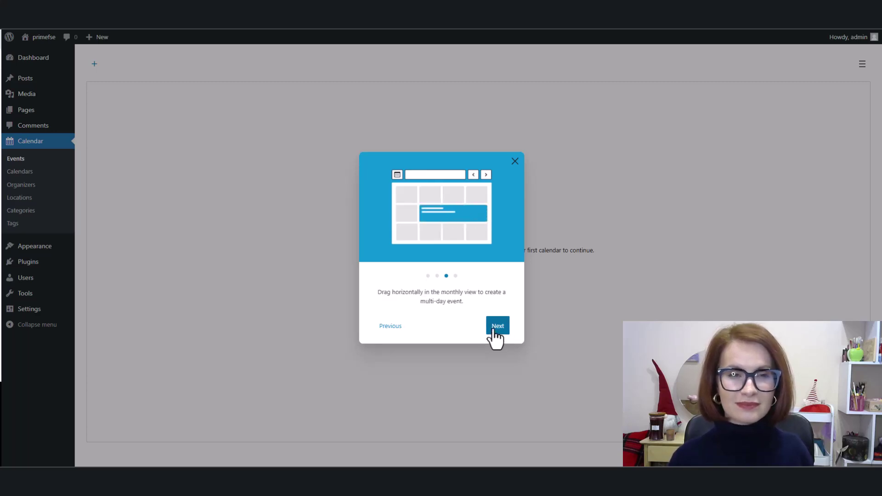
pyautogui.click(494, 330)
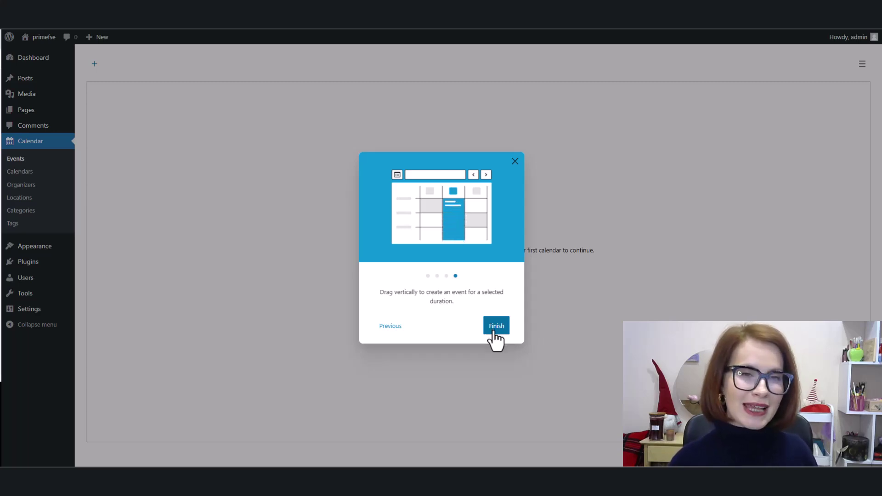
pyautogui.click(494, 330)
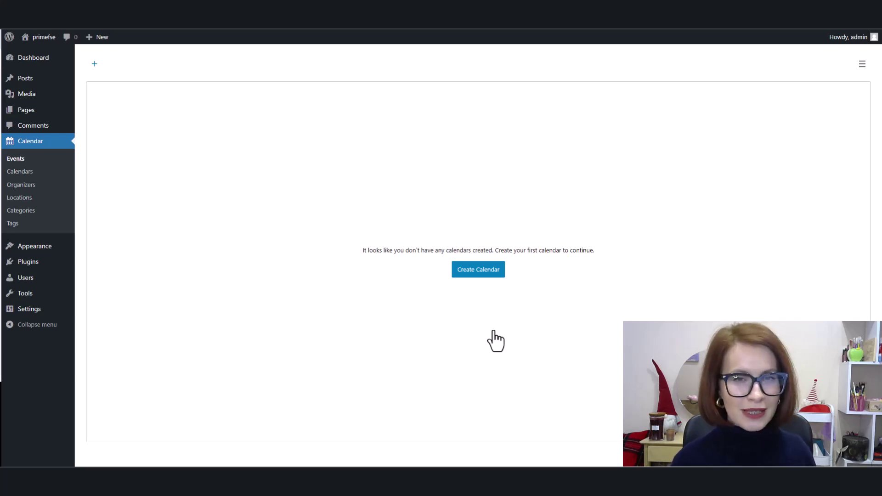
# Create the first calendar with the title 'Event Lineup'.
pyautogui.click(478, 273)
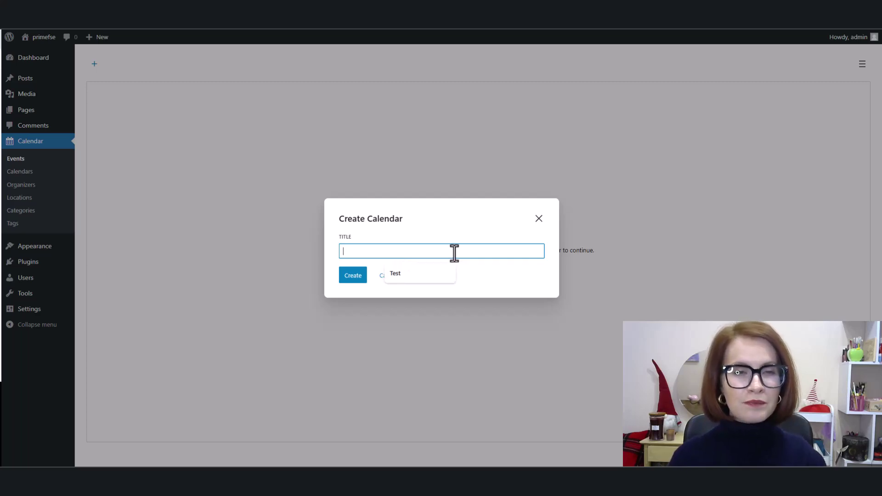
pyautogui.write('E')
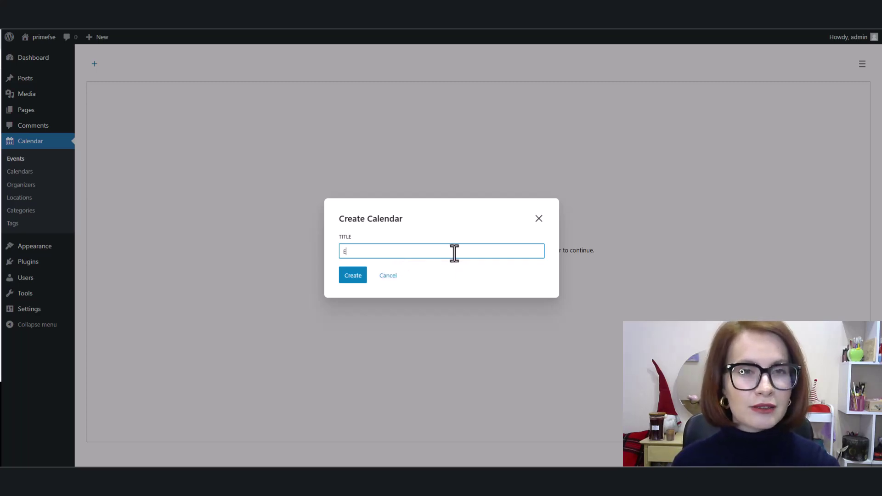
pyautogui.write('vent')
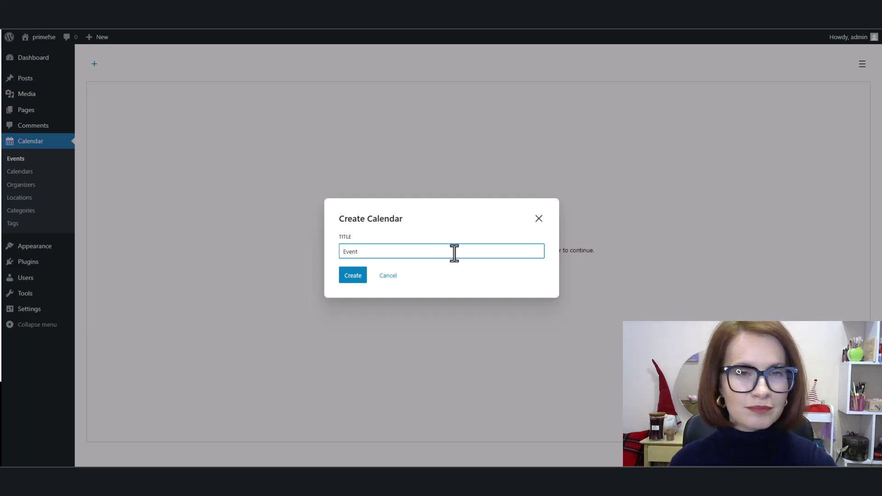
pyautogui.write(' Line')
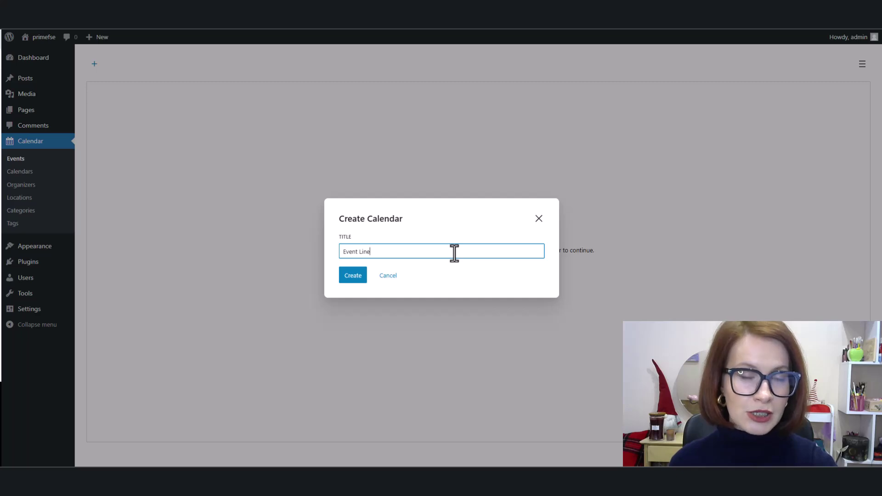
pyautogui.write('up')
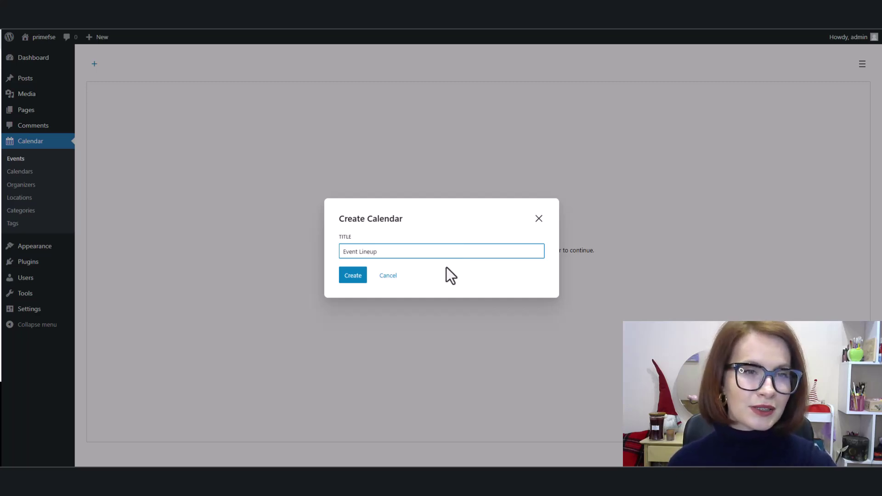
pyautogui.click(352, 278)
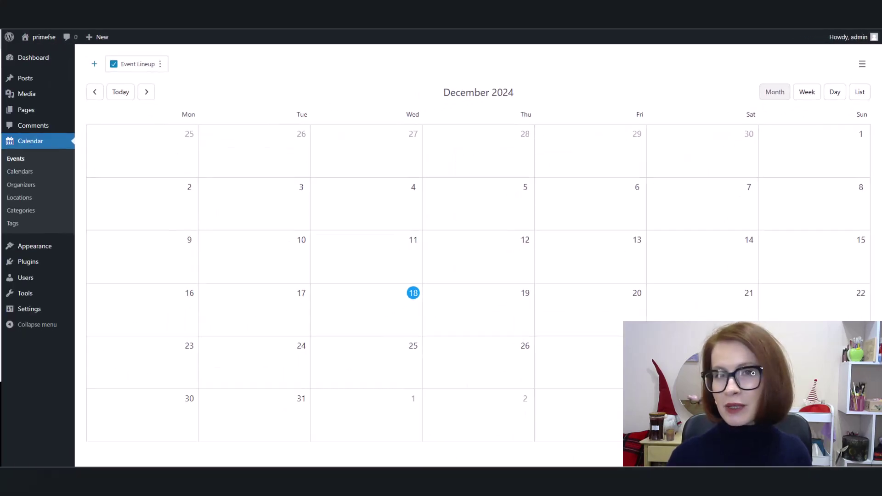
# Show Event Lineup as a week view for December 23–29, scrolled down to the evening hours.
pyautogui.click(807, 98)
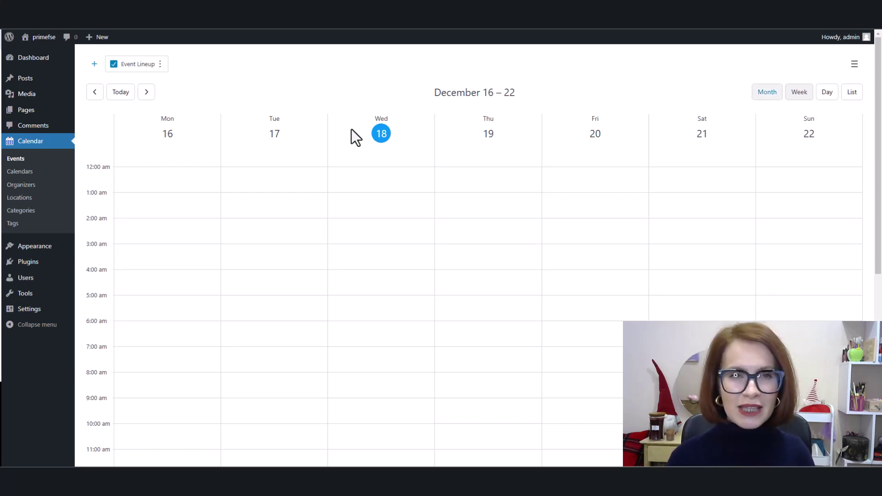
pyautogui.click(146, 93)
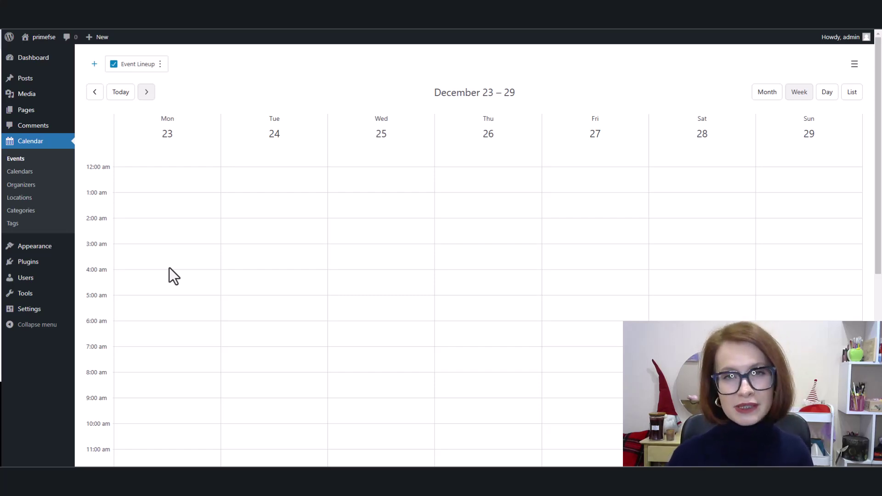
pyautogui.scroll(-1, 169, 267)
pyautogui.scroll(-5, 169, 268)
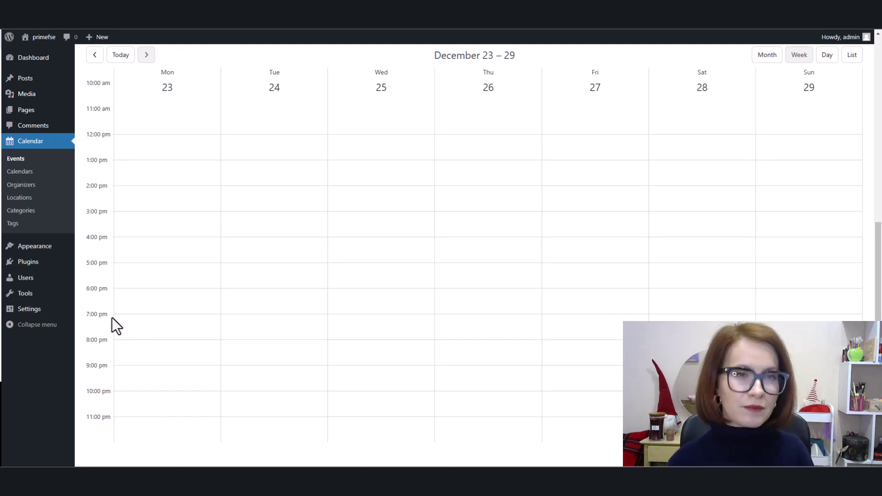
# Create 'Magical Christmas Jazz Concert' on Monday December 23, 7:00–9:30 pm, with a pasted title.
pyautogui.moveTo(115, 316); pyautogui.dragTo(127, 367)
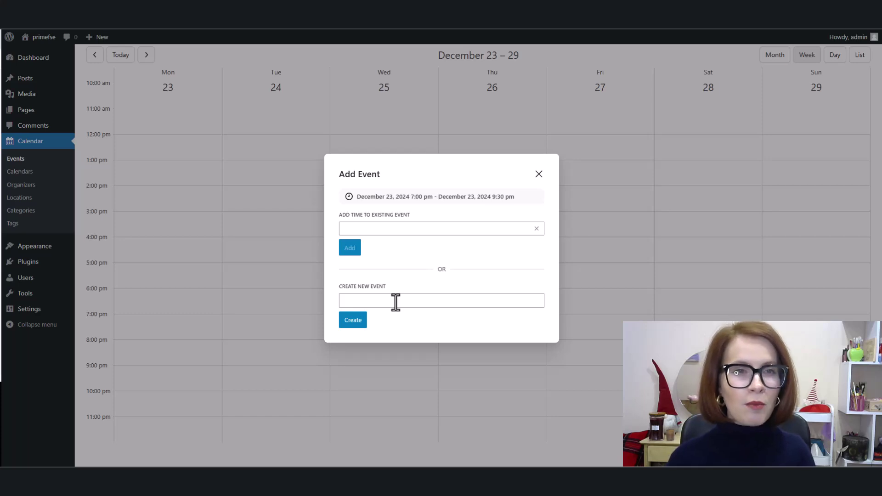
pyautogui.rightClick(395, 302)
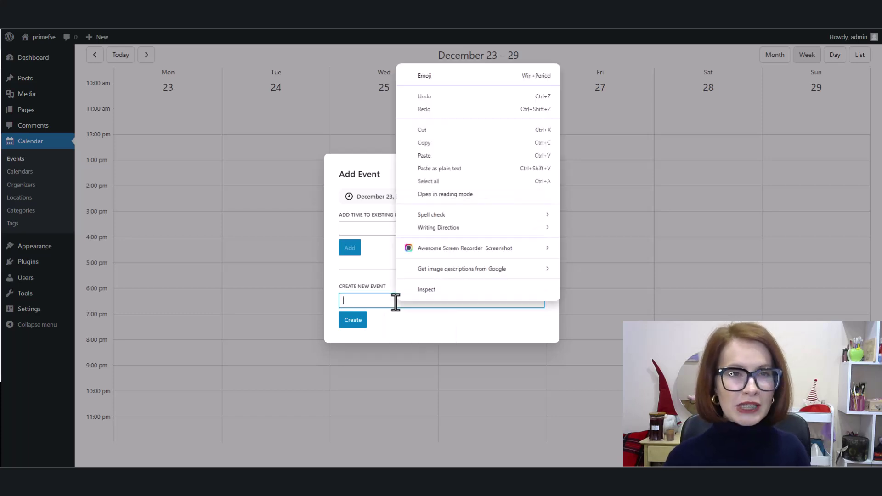
pyautogui.click(453, 158)
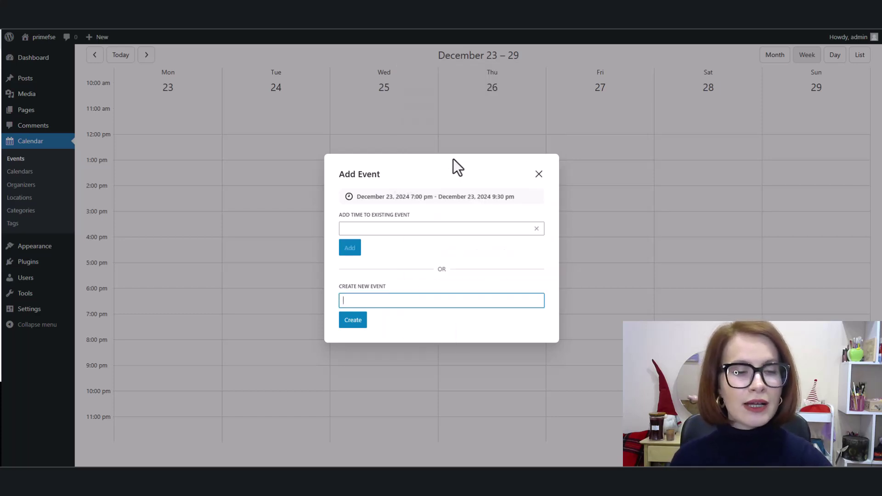
pyautogui.click(364, 322)
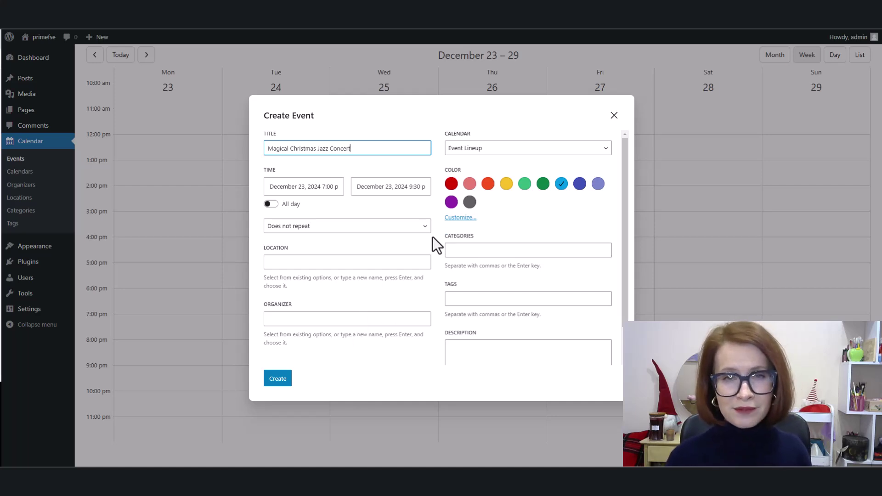
# Set the concert location to New York and add BlueNote Records as its new organizer.
pyautogui.click(396, 261)
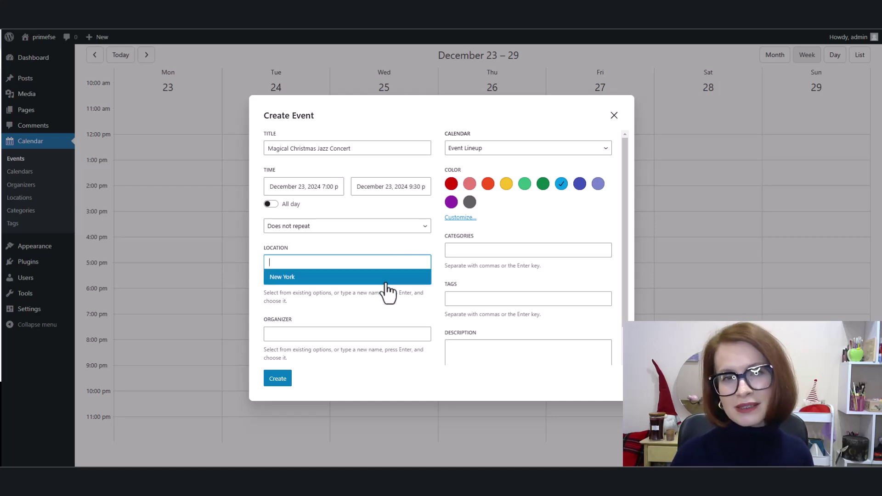
pyautogui.click(387, 276)
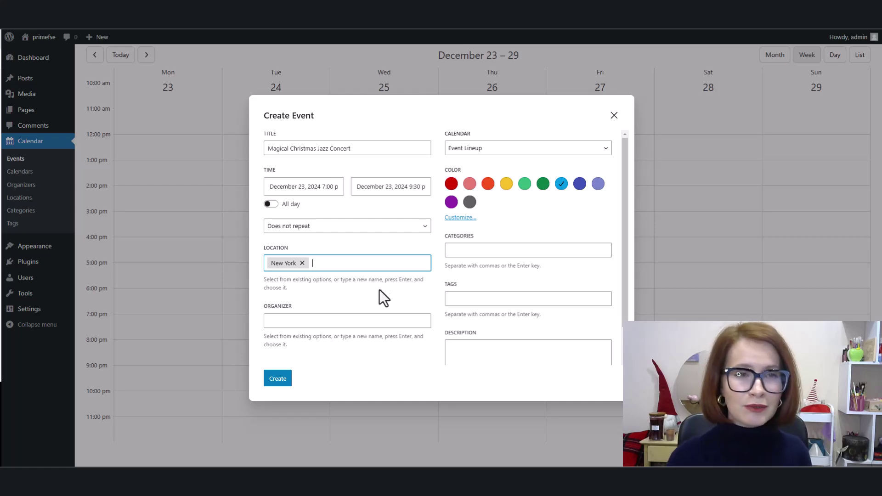
pyautogui.click(355, 320)
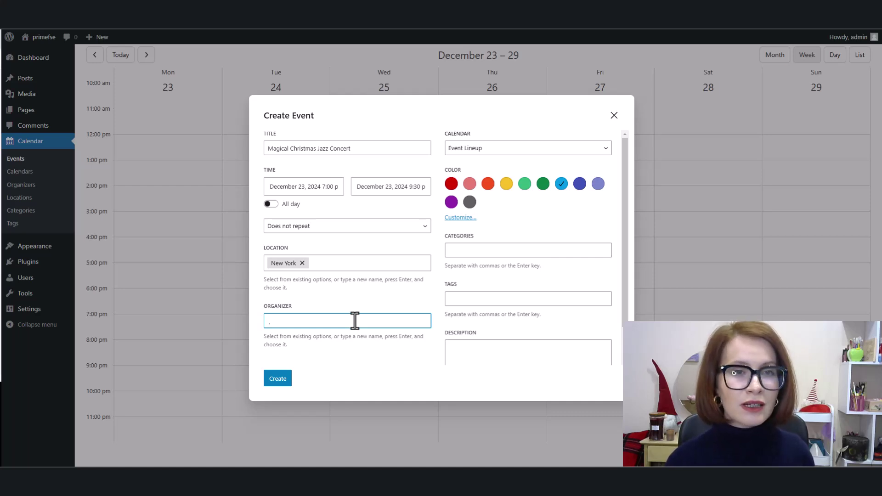
pyautogui.write('BlueNote Records')
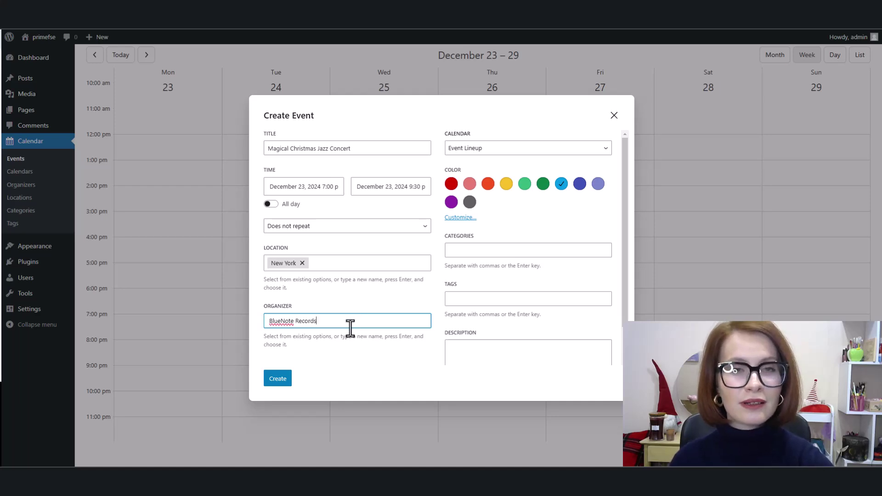
pyautogui.press('Return')
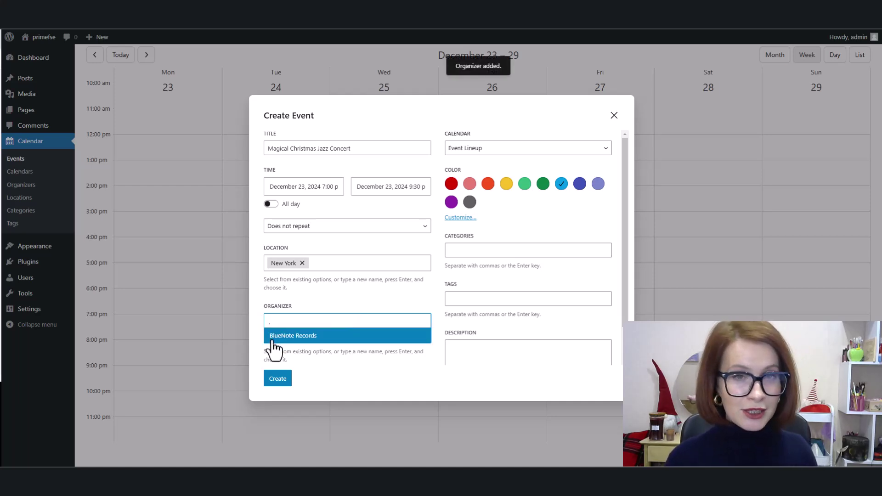
pyautogui.click(285, 335)
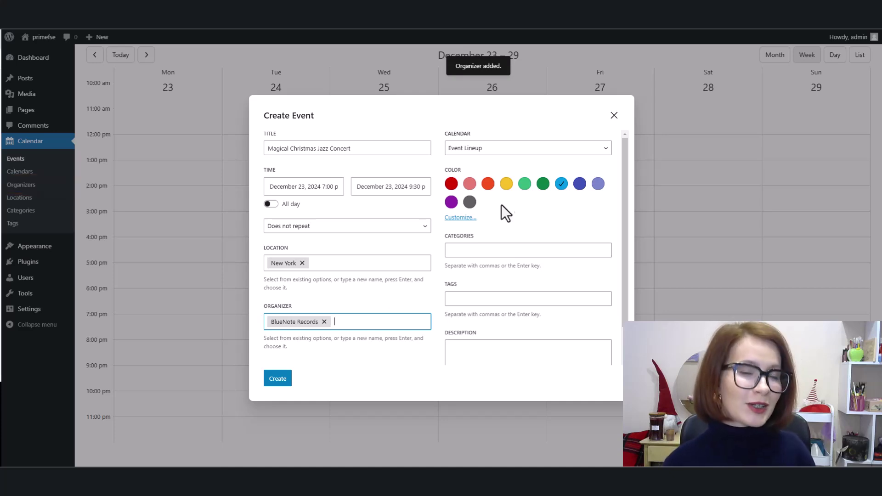
# Make the concert red and assign a new 'One-time event' category.
pyautogui.click(452, 186)
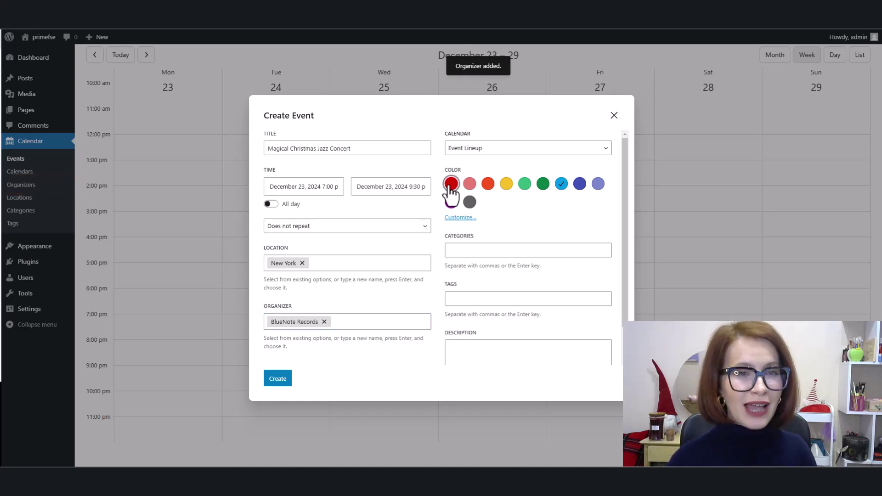
pyautogui.click(510, 252)
pyautogui.write('O')
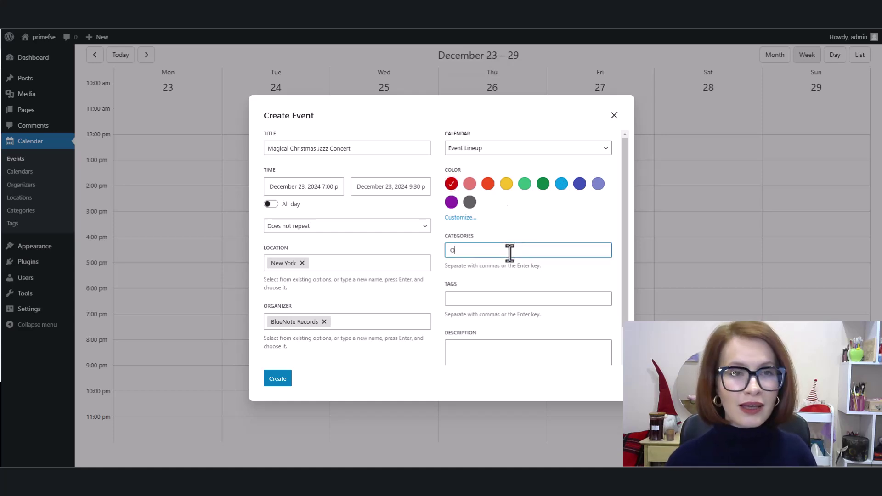
pyautogui.write('ne-time')
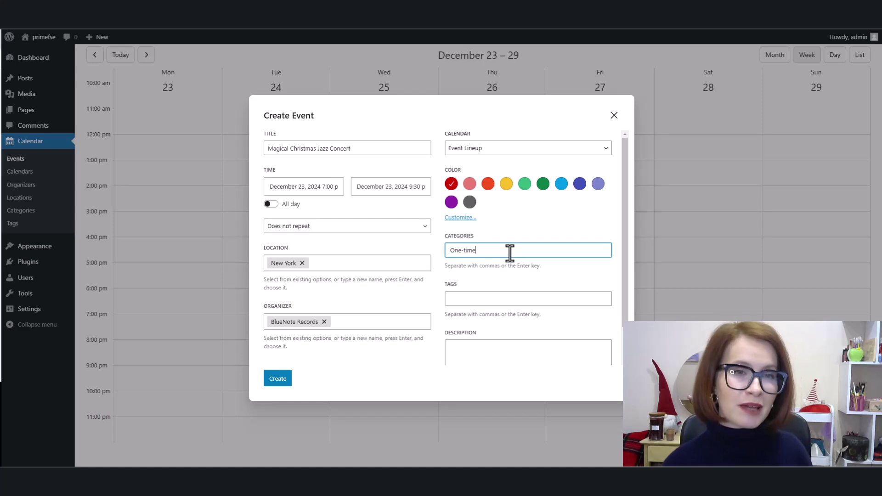
pyautogui.write(' event')
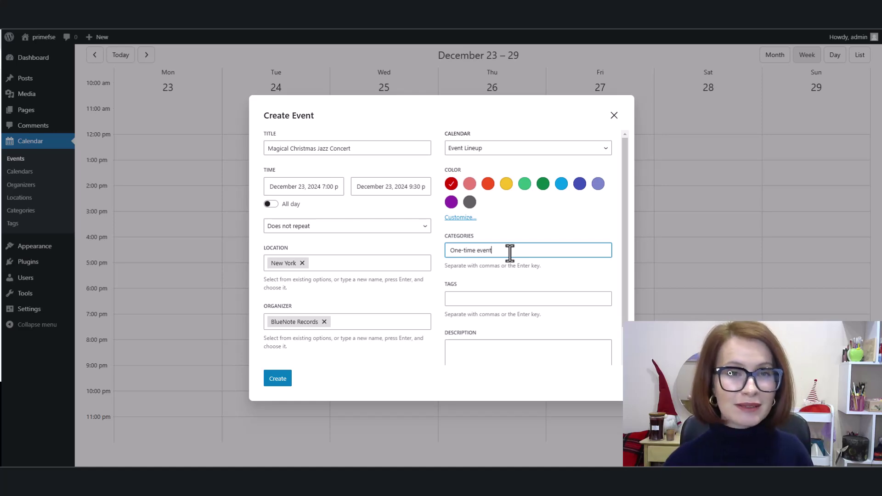
pyautogui.press('Return')
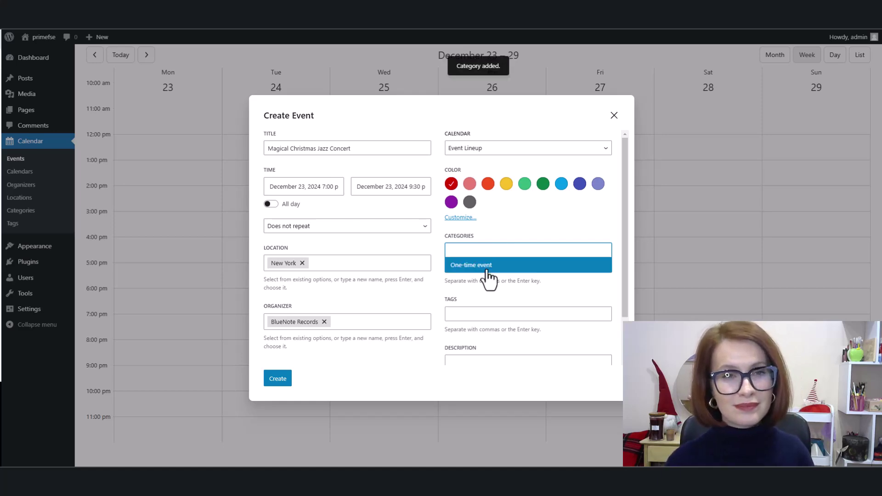
pyautogui.click(486, 265)
# Create and assign the 'Music' tag to the concert.
pyautogui.click(498, 299)
pyautogui.write('M')
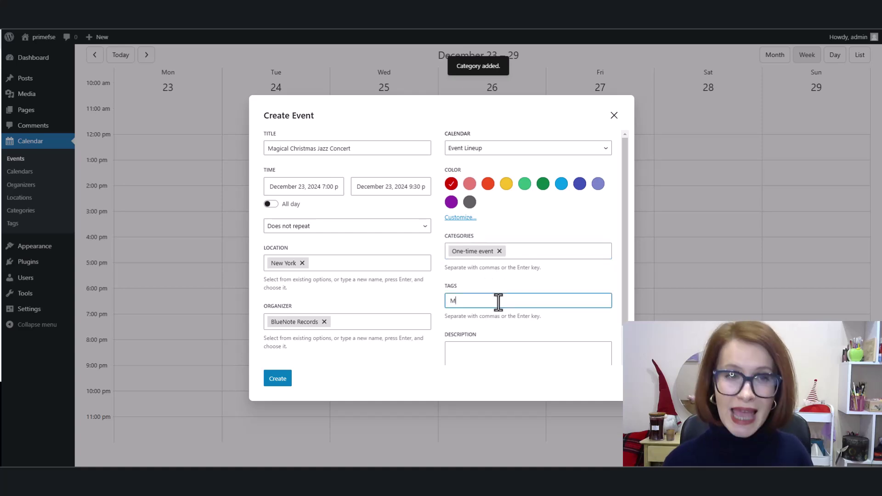
pyautogui.write('usic')
pyautogui.press('Return')
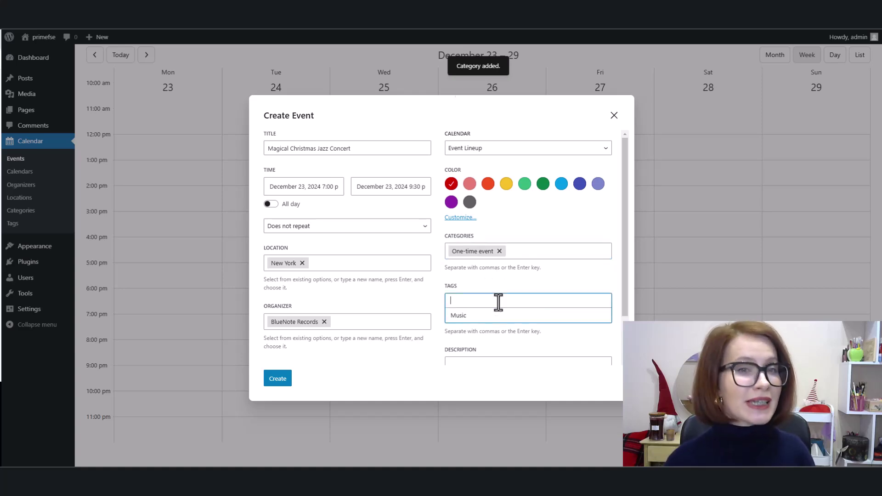
pyautogui.click(495, 316)
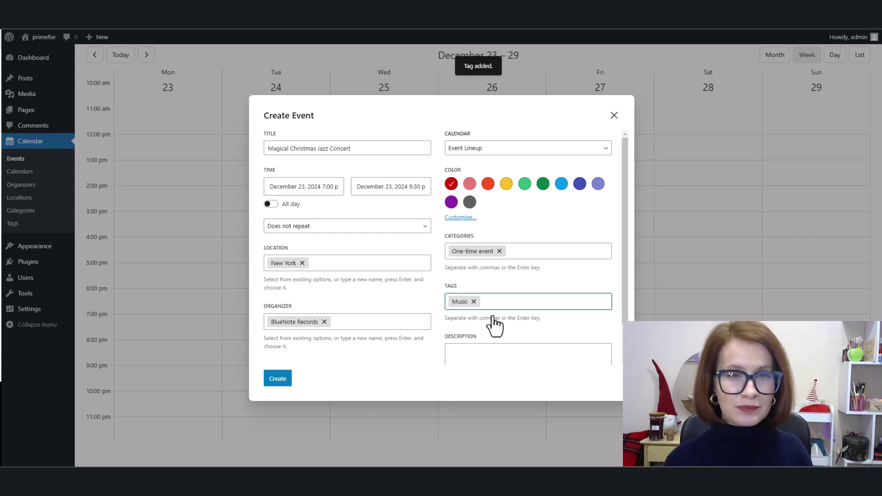
# Paste the festive jazz concert text into the event description.
pyautogui.click(497, 354)
pyautogui.rightClick(498, 356)
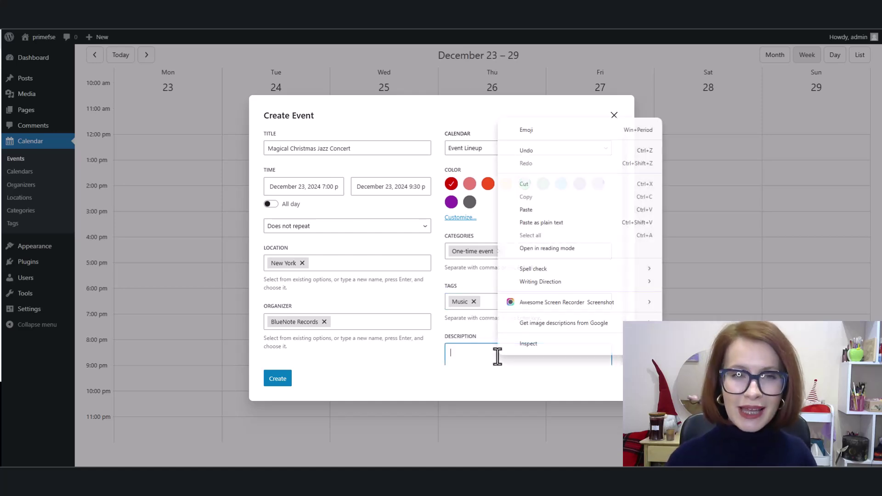
pyautogui.click(528, 208)
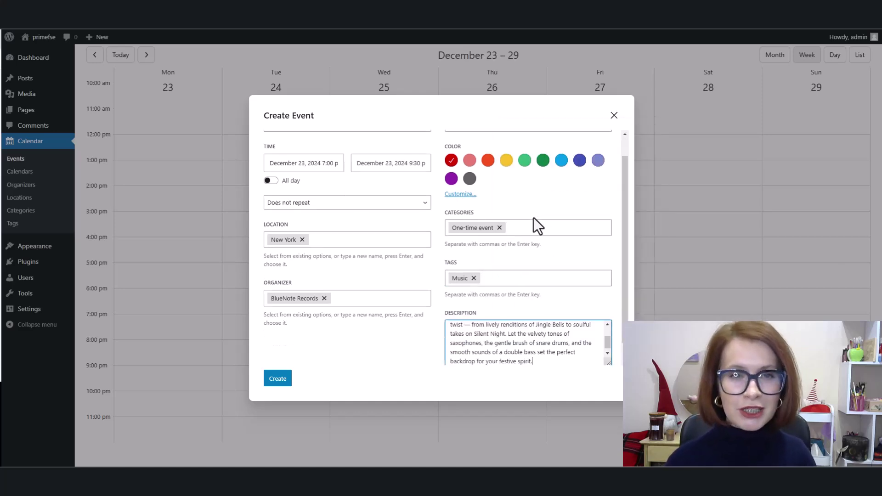
pyautogui.scroll(5, 544, 349)
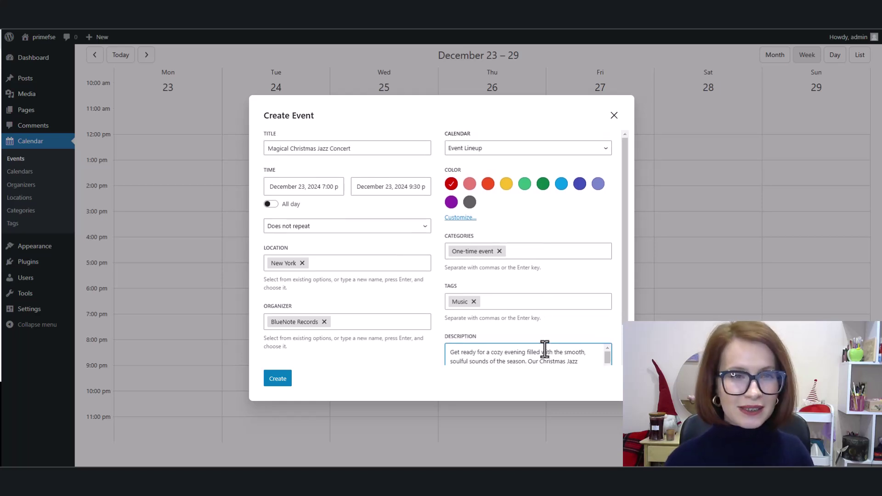
pyautogui.scroll(-3, 544, 350)
pyautogui.scroll(-1, 589, 313)
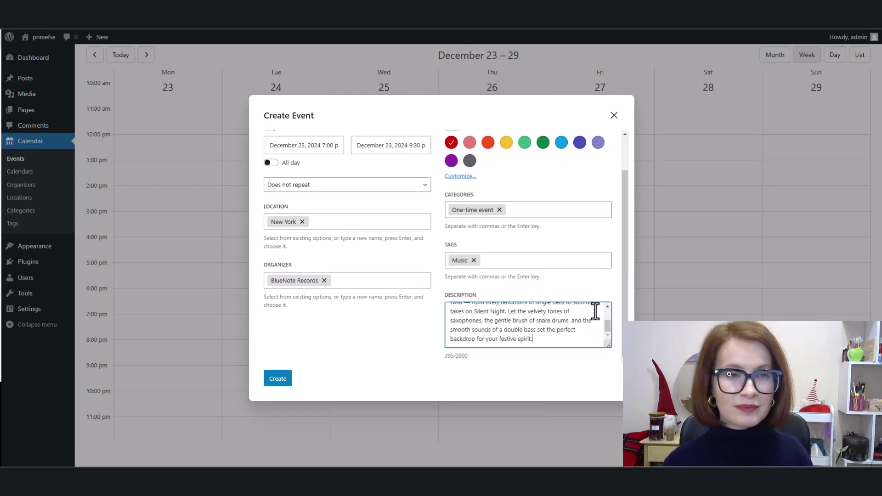
# Save the concert, return to the December 2024 month grid and open its December 23 entry.
pyautogui.click(276, 385)
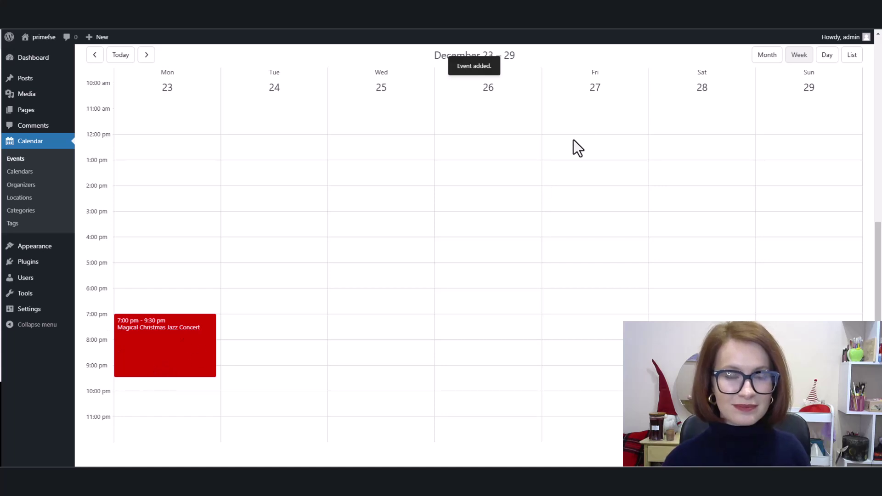
pyautogui.click(765, 57)
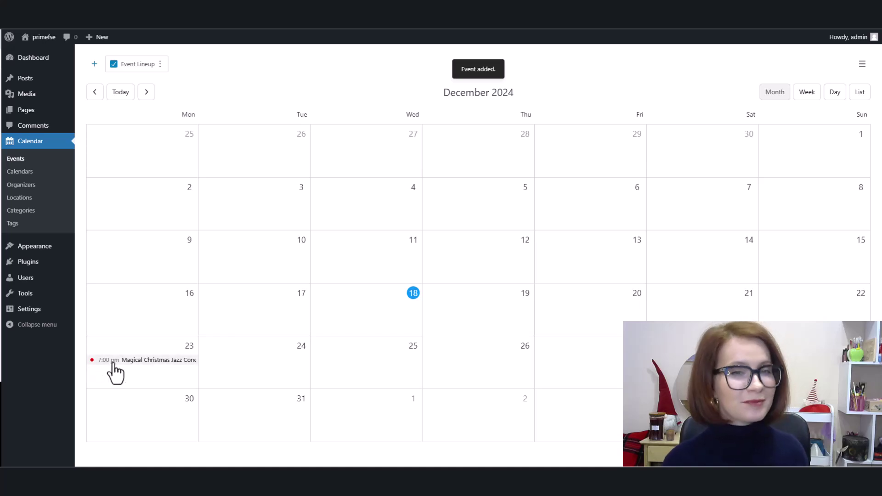
pyautogui.click(191, 363)
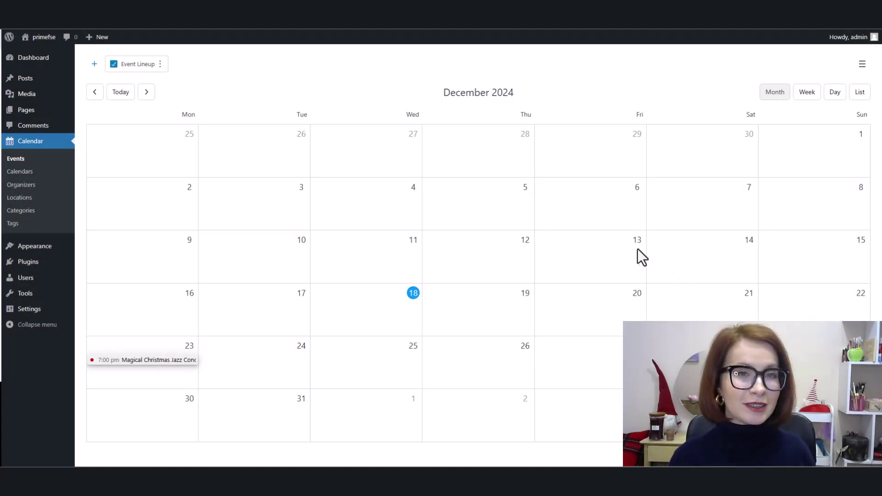
# Create a new calendar named Practices.
pyautogui.click(94, 65)
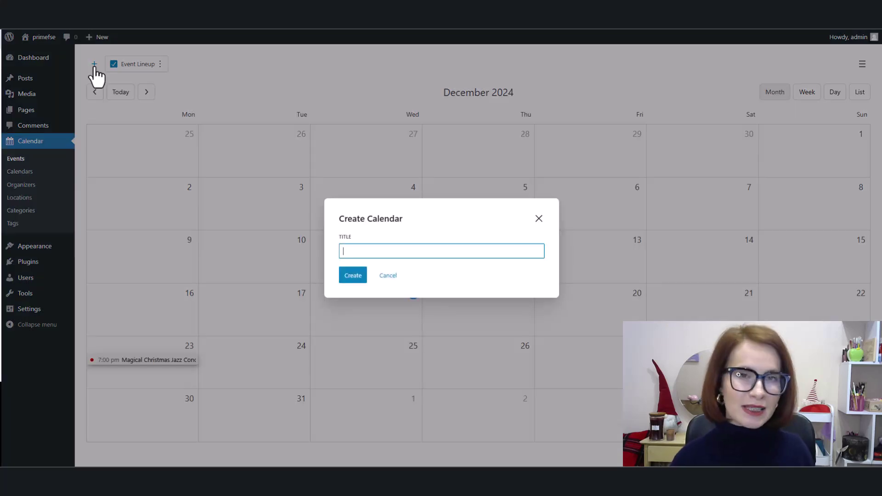
pyautogui.write('Pr')
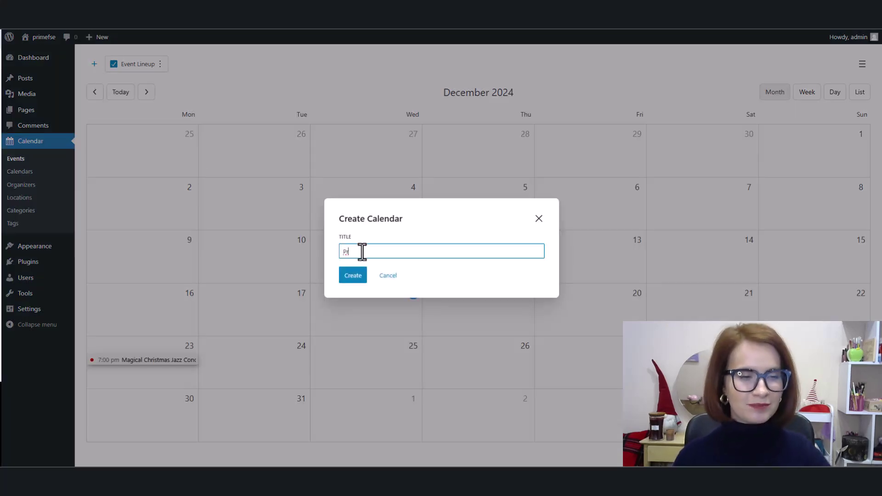
pyautogui.write('act')
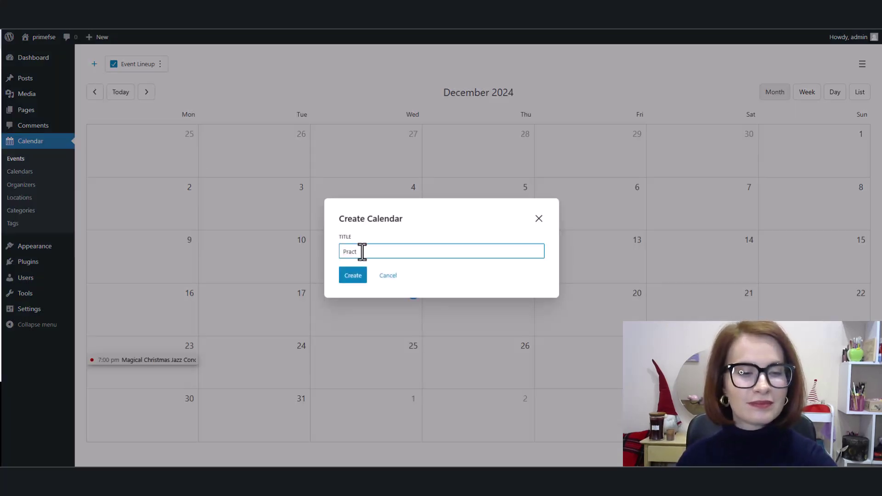
pyautogui.write('ices')
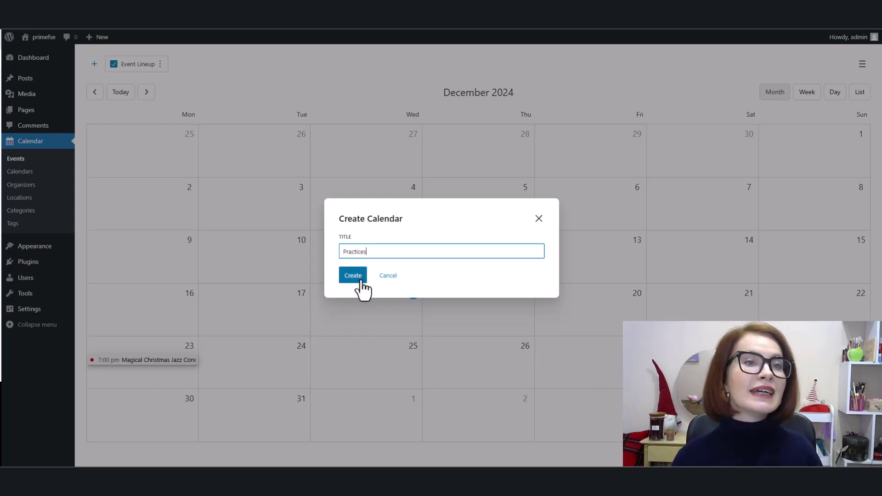
pyautogui.click(352, 275)
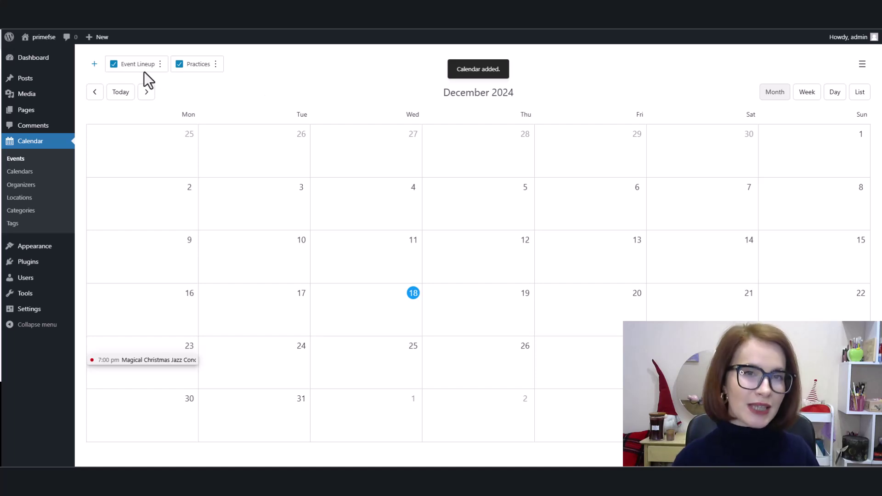
# Hide Event Lineup events, advance to January 2025 and switch to Week view.
pyautogui.click(122, 65)
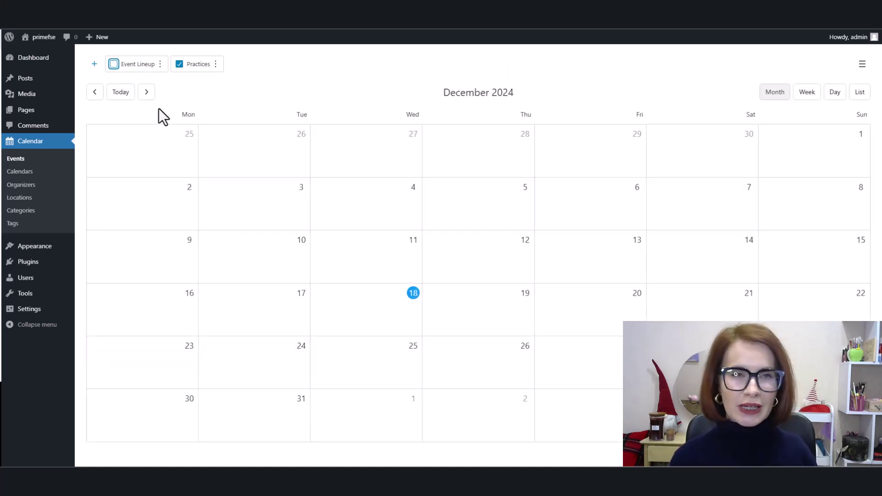
pyautogui.click(146, 94)
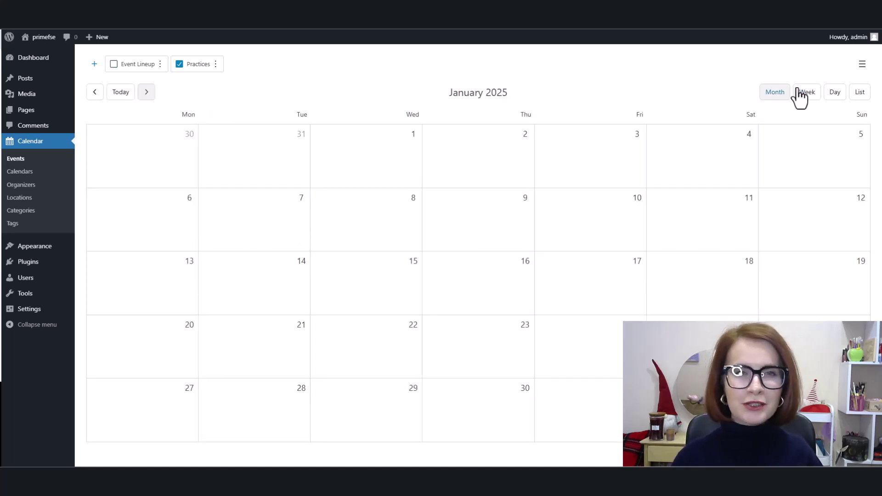
pyautogui.click(803, 95)
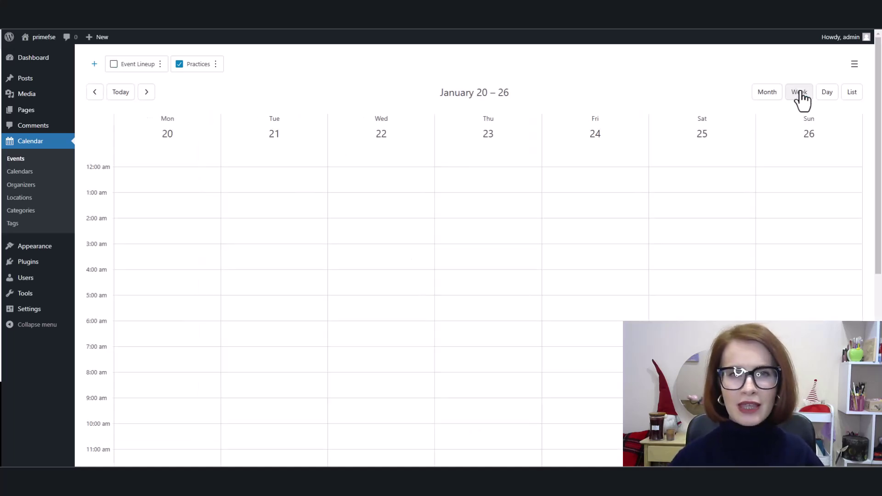
# Select 8–9 am on Monday, January 13, name the event Yoga and set it to repeat weekly.
pyautogui.click(95, 97)
pyautogui.scroll(-1, 184, 257)
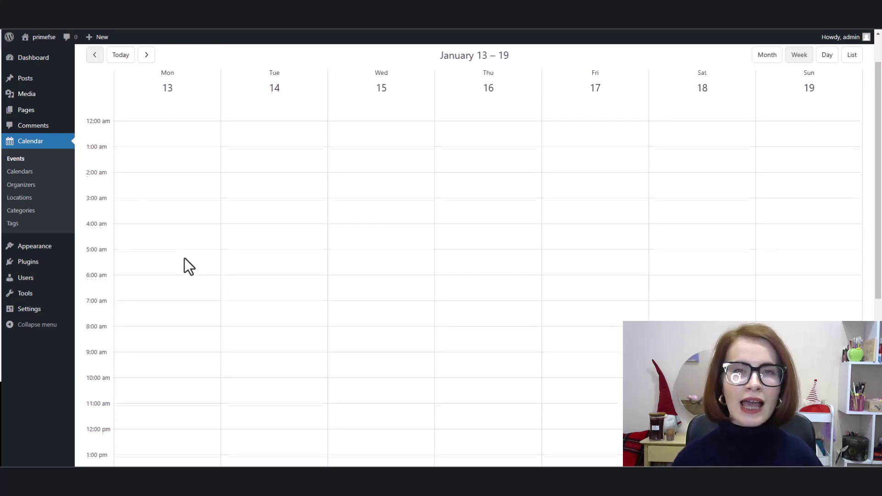
pyautogui.moveTo(114, 327); pyautogui.dragTo(118, 346)
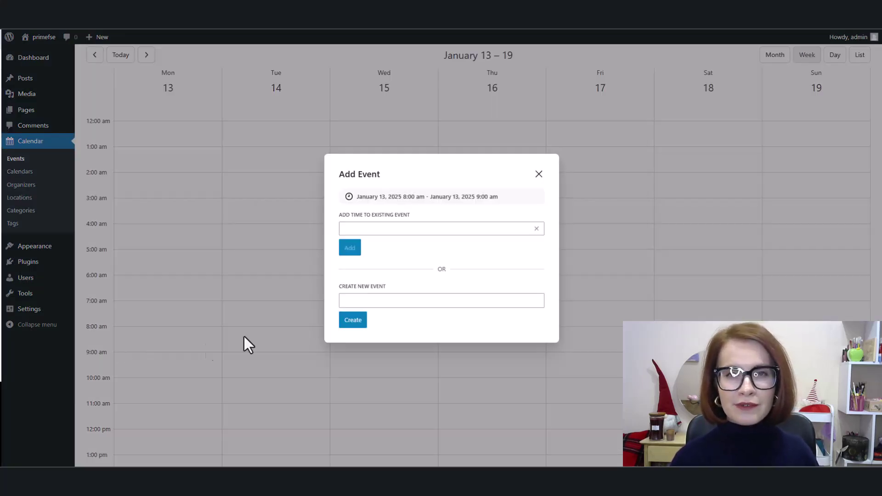
pyautogui.click(395, 299)
pyautogui.write('Yoga')
pyautogui.click(353, 323)
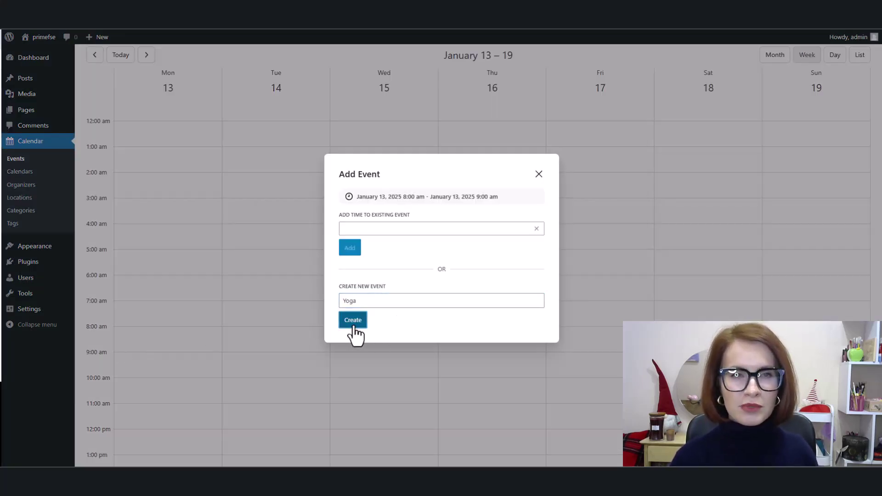
pyautogui.click(425, 228)
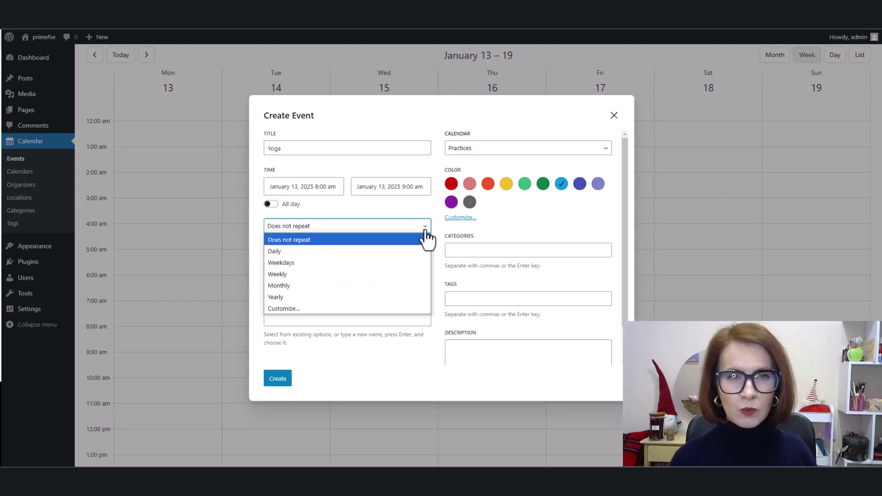
pyautogui.click(412, 273)
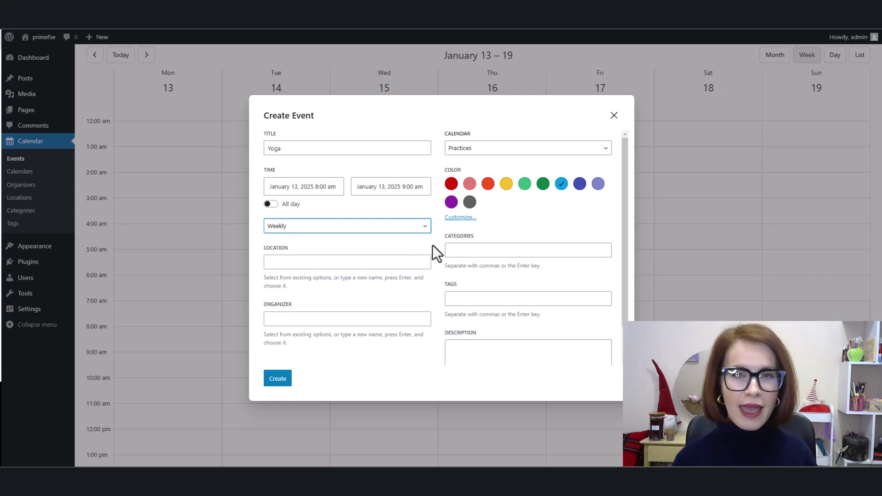
# Add Zoom as the event's location and Vital Motion as its organizer.
pyautogui.click(413, 262)
pyautogui.write('Zoom')
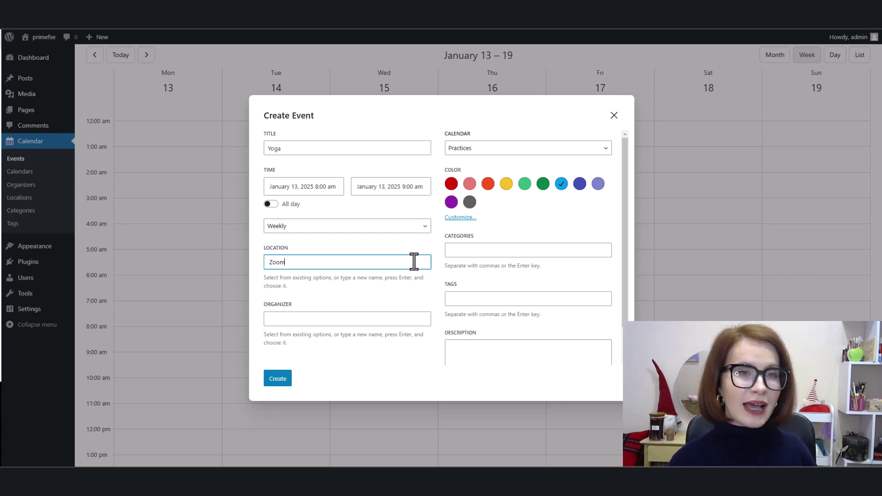
pyautogui.press('Return')
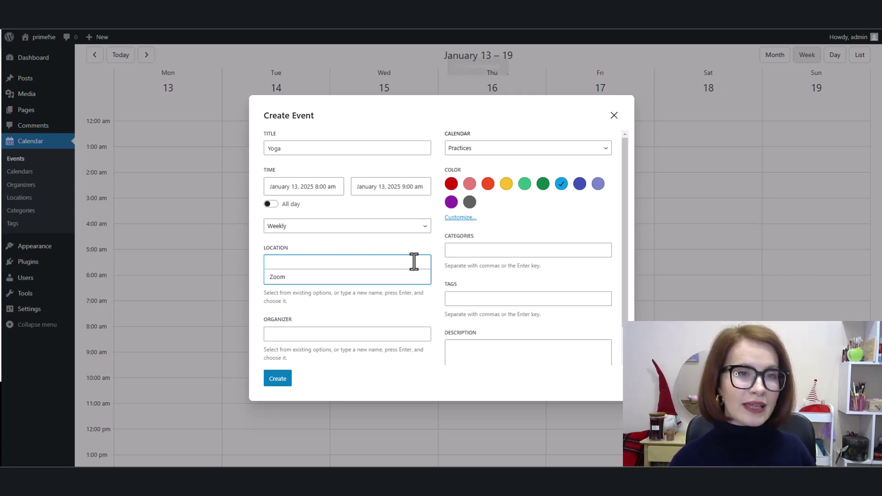
pyautogui.click(409, 277)
pyautogui.click(379, 321)
pyautogui.write('Vita')
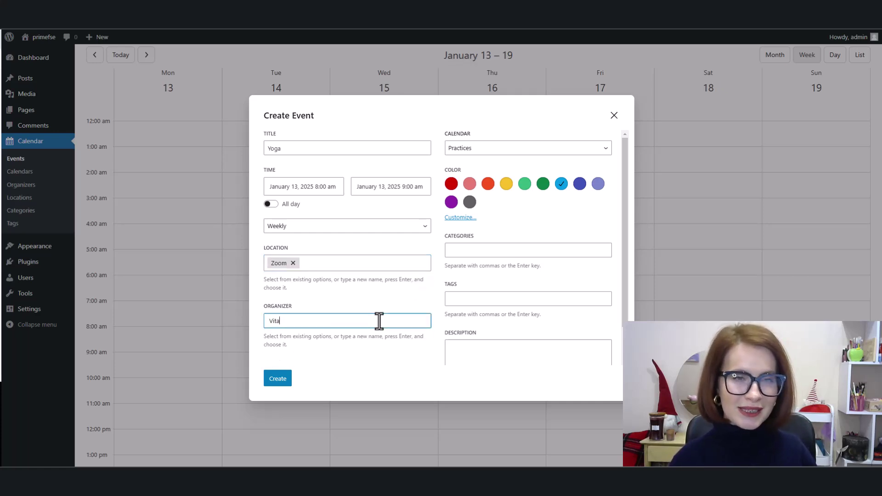
pyautogui.write('l Mo')
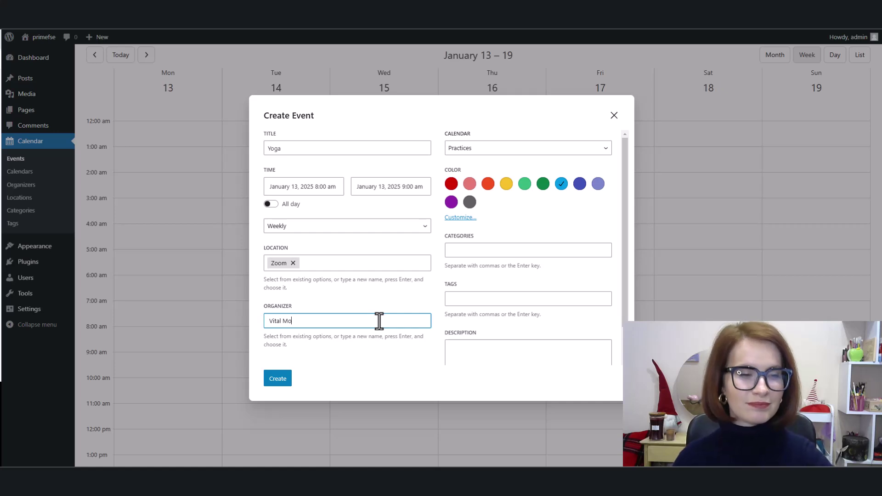
pyautogui.write('t')
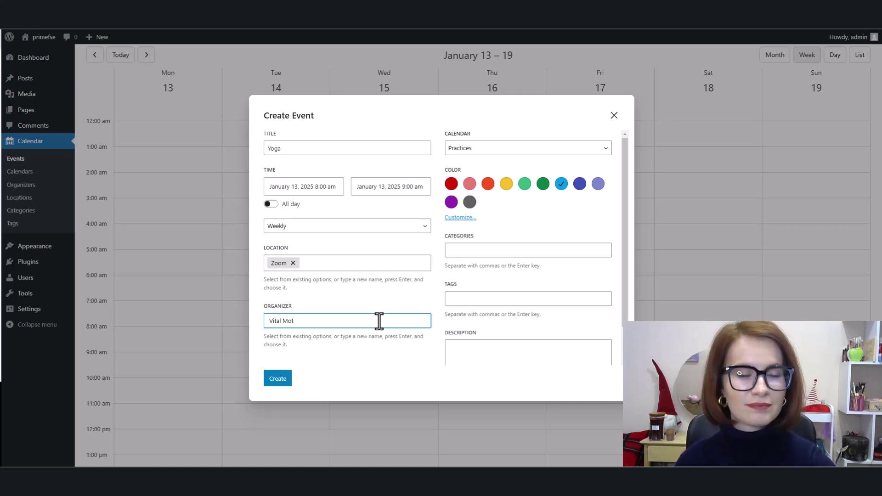
pyautogui.write('ion')
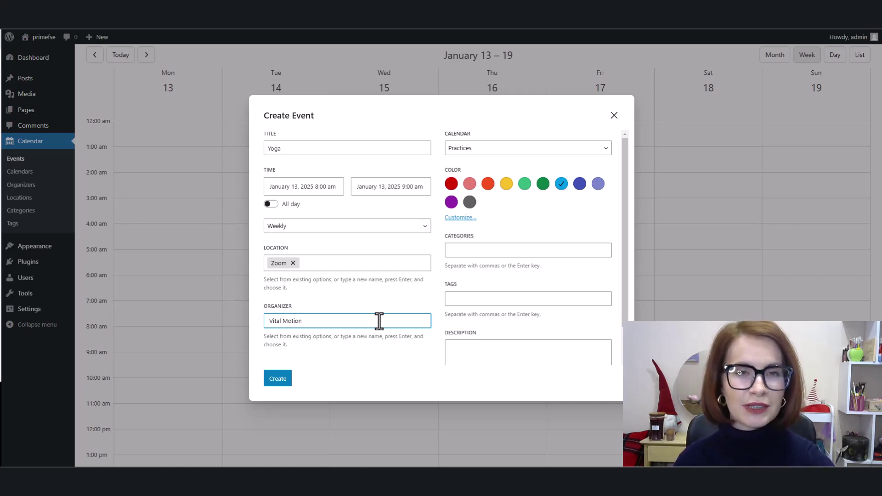
pyautogui.press('Return')
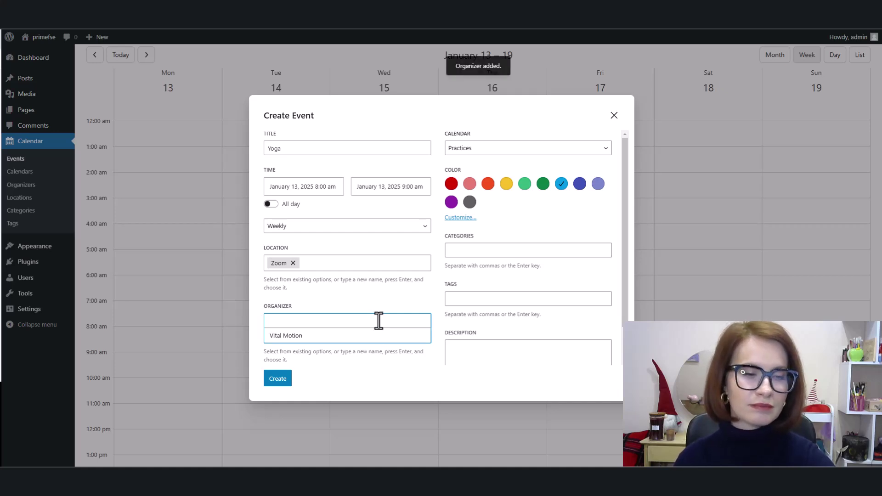
pyautogui.click(336, 341)
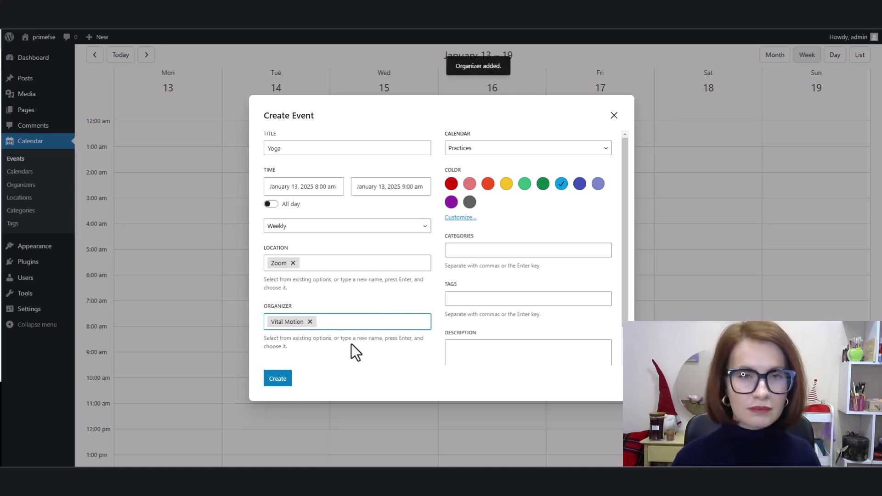
# Make the Yoga event green, add category Recurring event and tag Fitness, and save it.
pyautogui.click(524, 189)
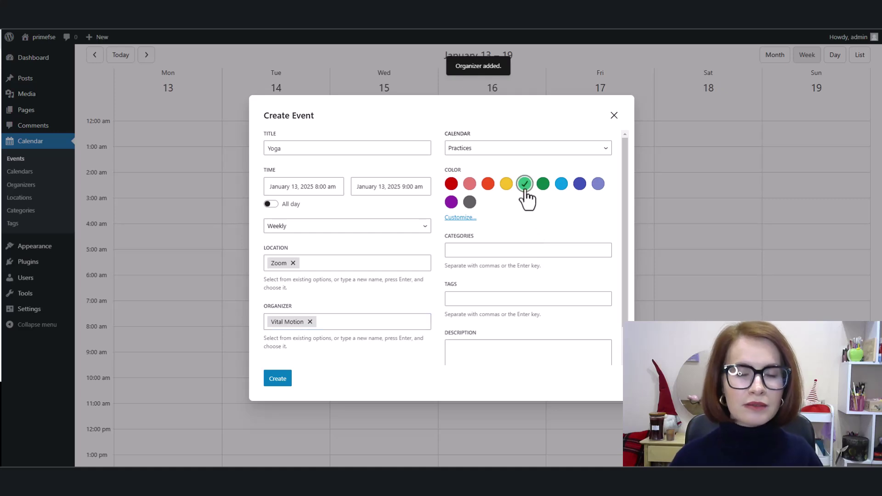
pyautogui.click(526, 250)
pyautogui.write('Recurr')
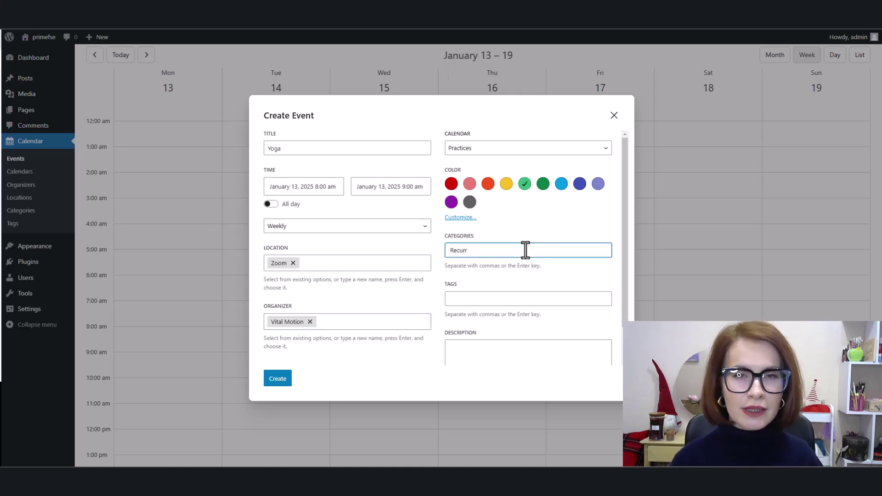
pyautogui.write('ing even')
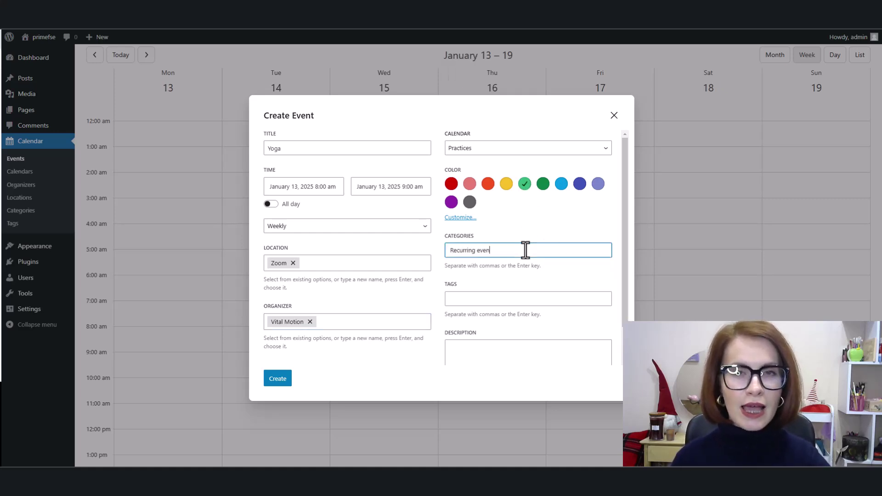
pyautogui.press('Return')
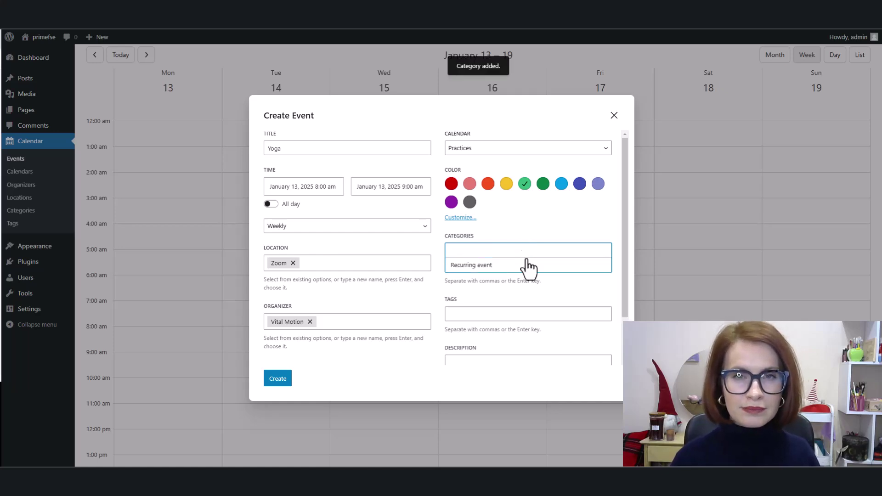
pyautogui.click(533, 299)
pyautogui.write('F')
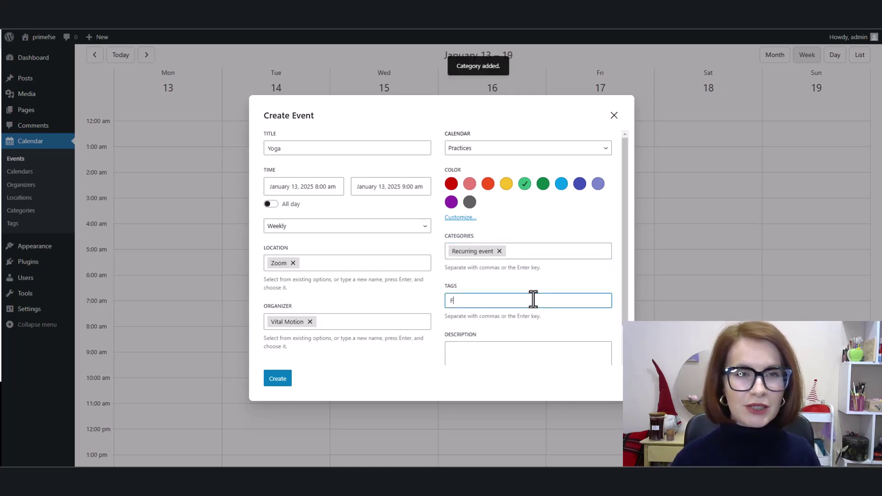
pyautogui.write('itness')
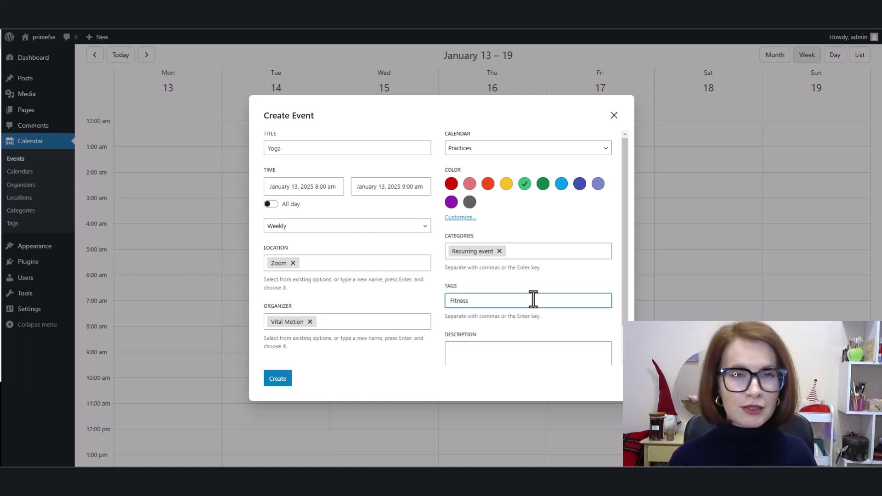
pyautogui.press('Return')
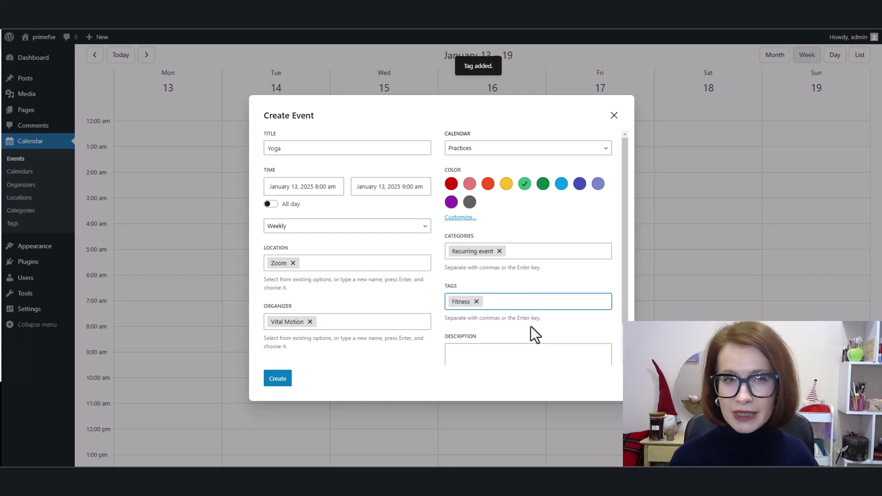
pyautogui.click(429, 359)
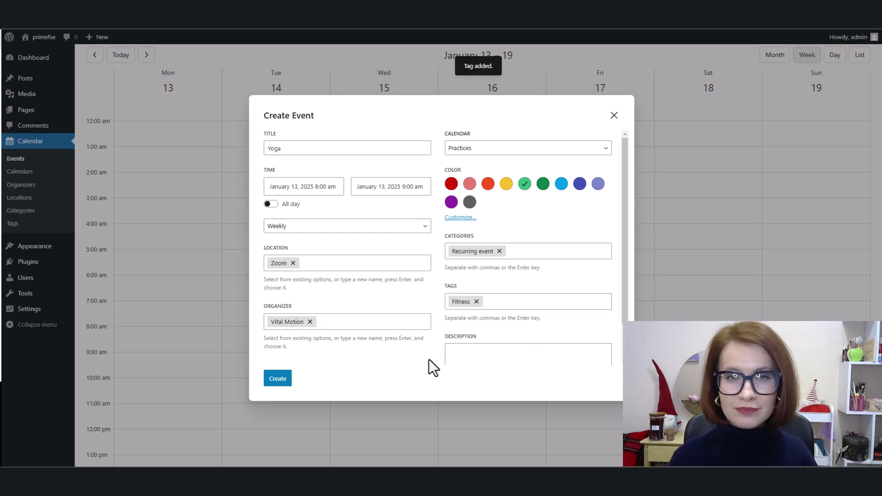
pyautogui.click(278, 382)
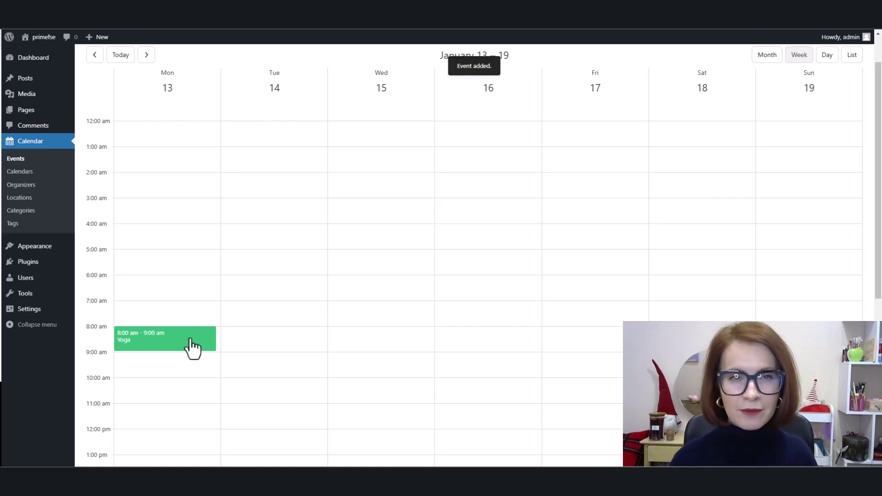
# From the January month view, open the full form for the Pilates event on January 14, 5–6 pm.
pyautogui.click(774, 56)
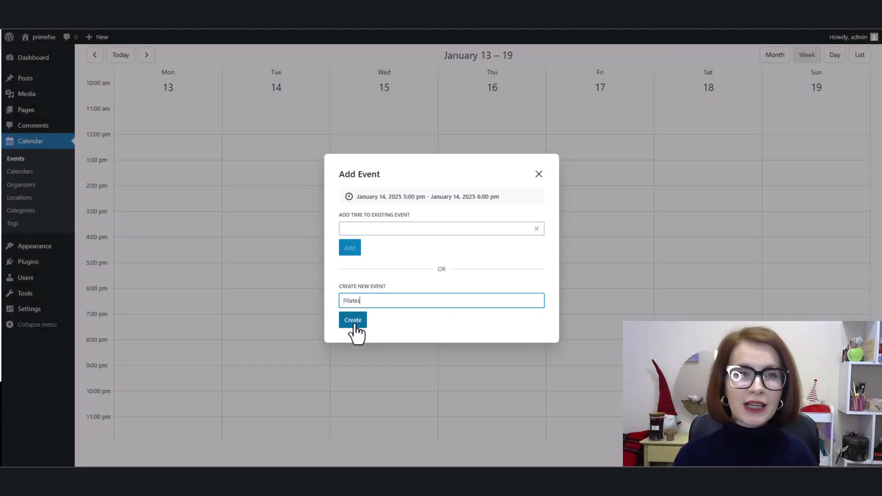
pyautogui.click(354, 324)
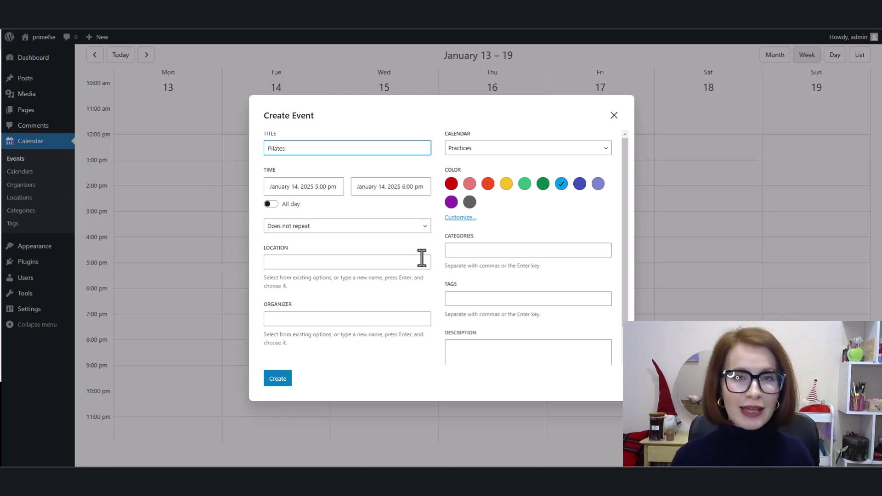
pyautogui.click(424, 236)
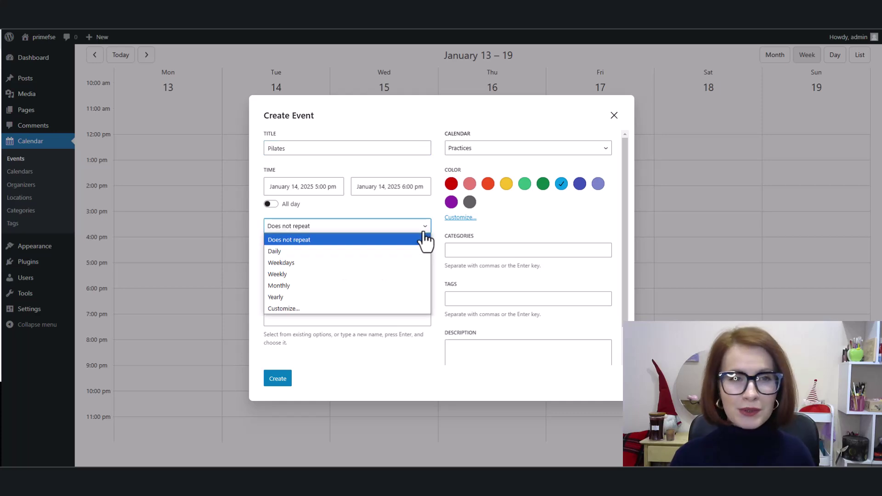
# Set Pilates to repeat every week on Tuesdays and Thursdays, then create it.
pyautogui.click(419, 306)
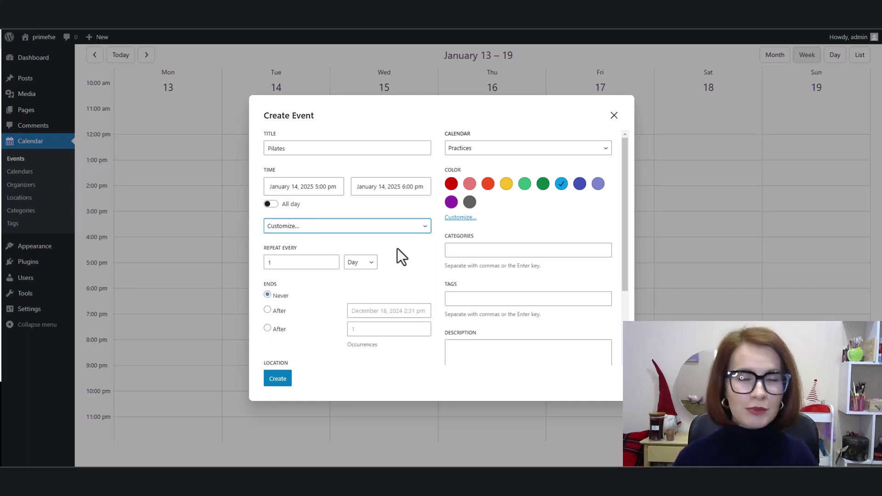
pyautogui.click(369, 266)
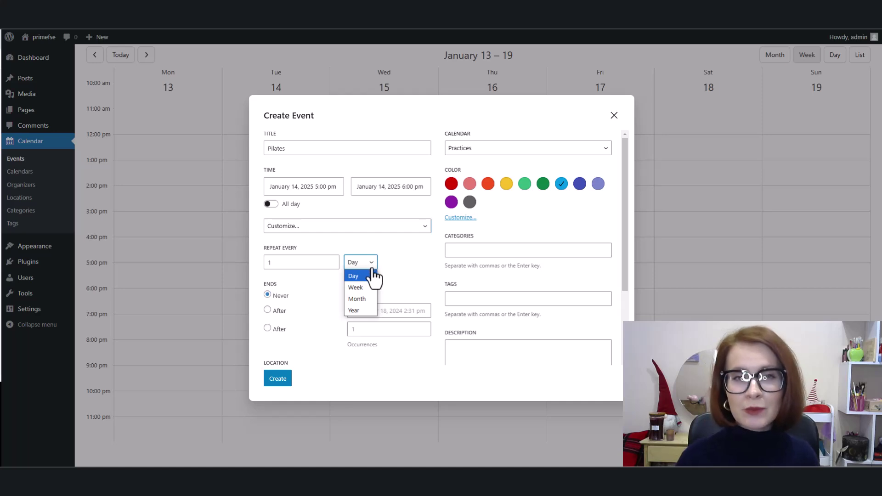
pyautogui.click(372, 286)
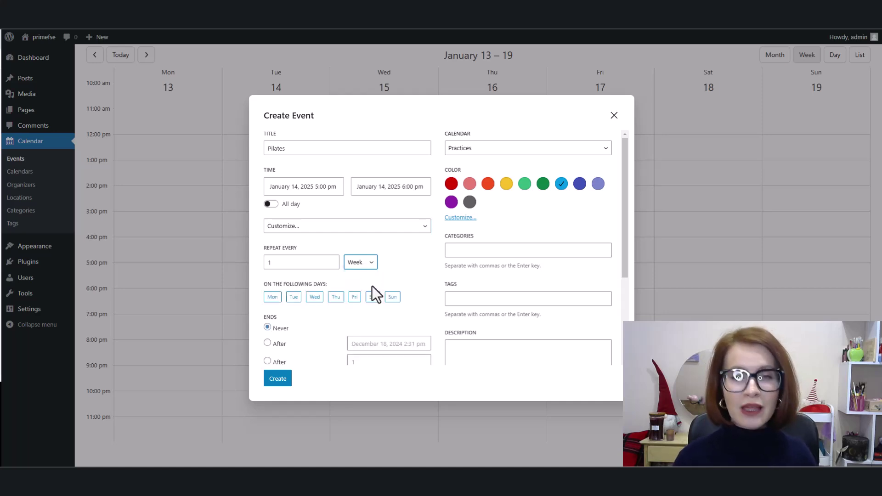
pyautogui.click(292, 297)
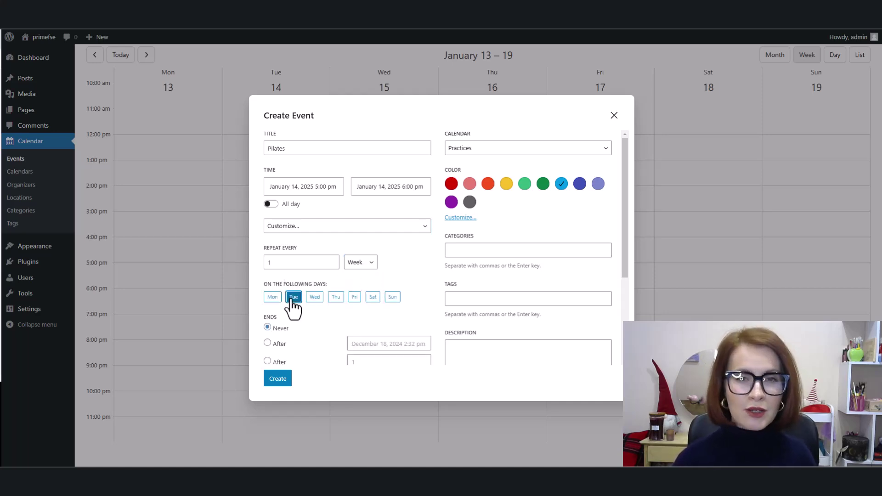
pyautogui.click(336, 297)
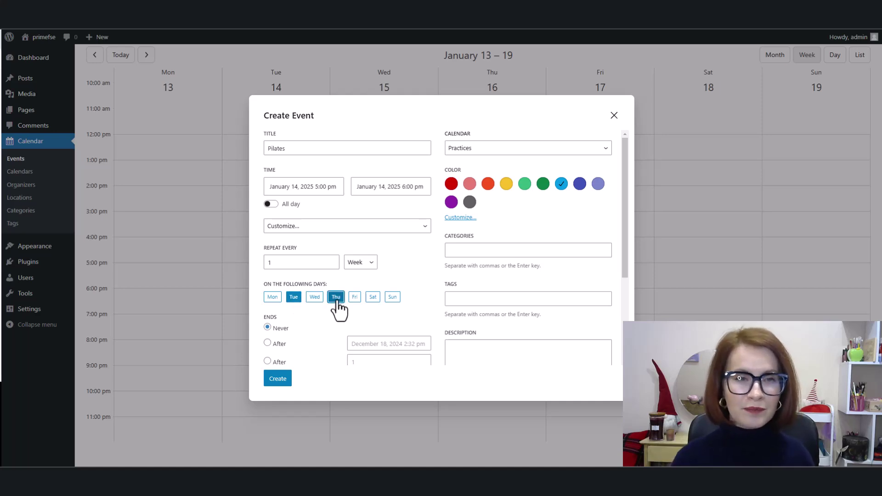
pyautogui.scroll(-1, 432, 313)
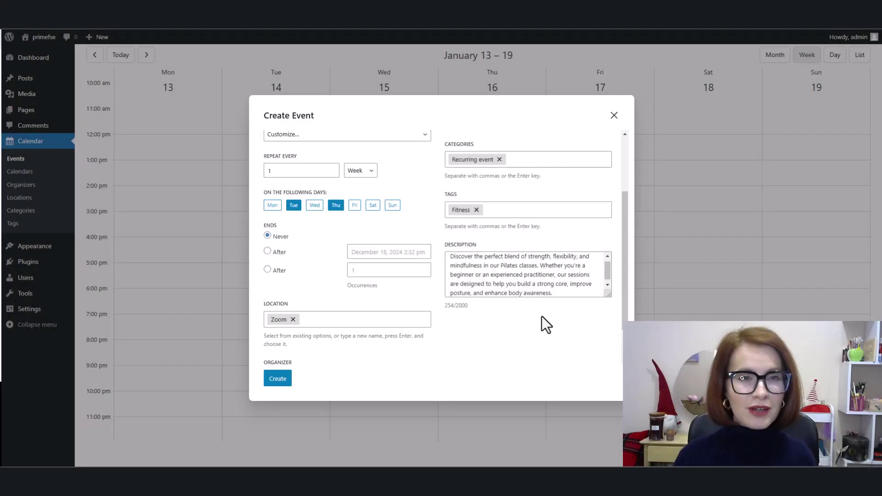
pyautogui.click(276, 385)
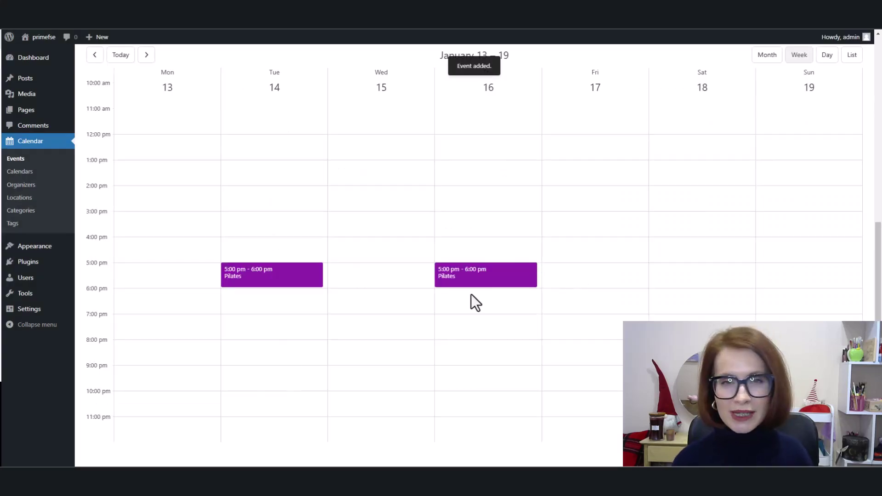
# From the January month view, open the day view for Saturday, January 18 and scroll its hours.
pyautogui.click(766, 55)
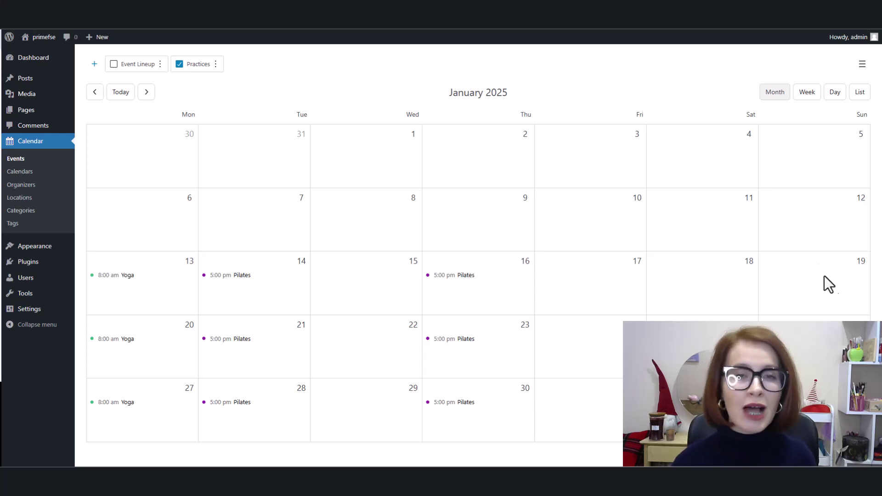
pyautogui.click(836, 98)
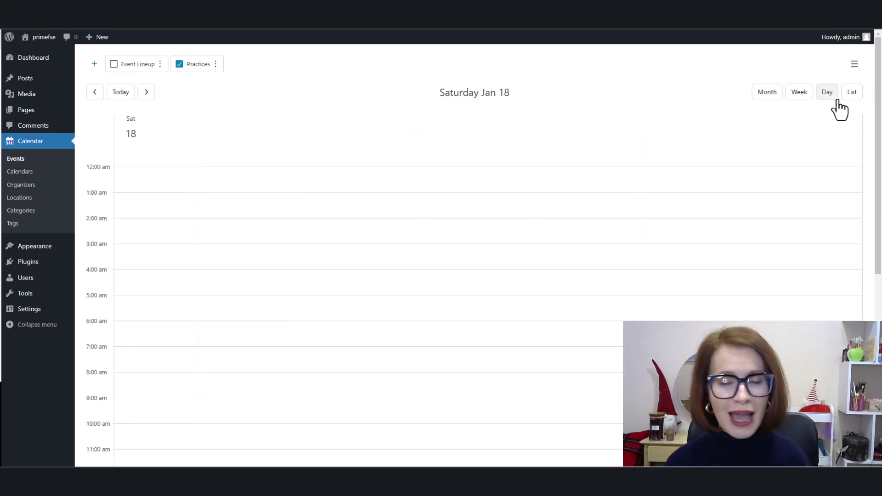
pyautogui.scroll(-3, 462, 326)
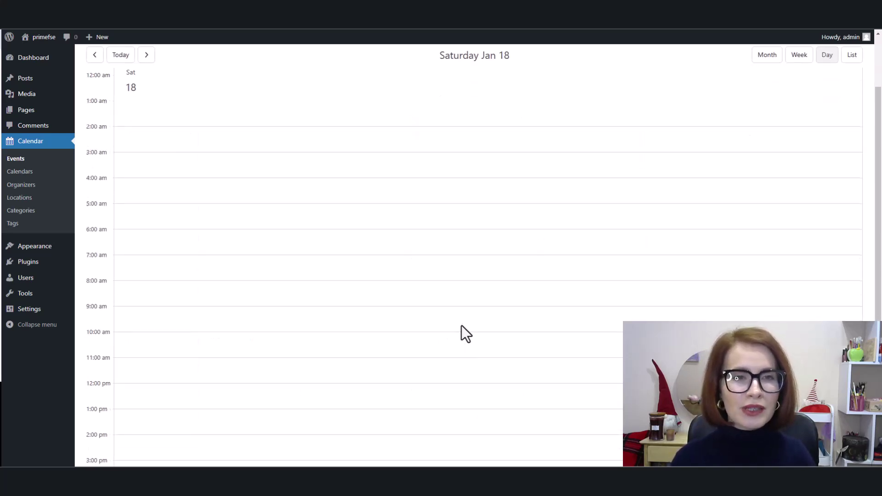
pyautogui.scroll(-1, 461, 325)
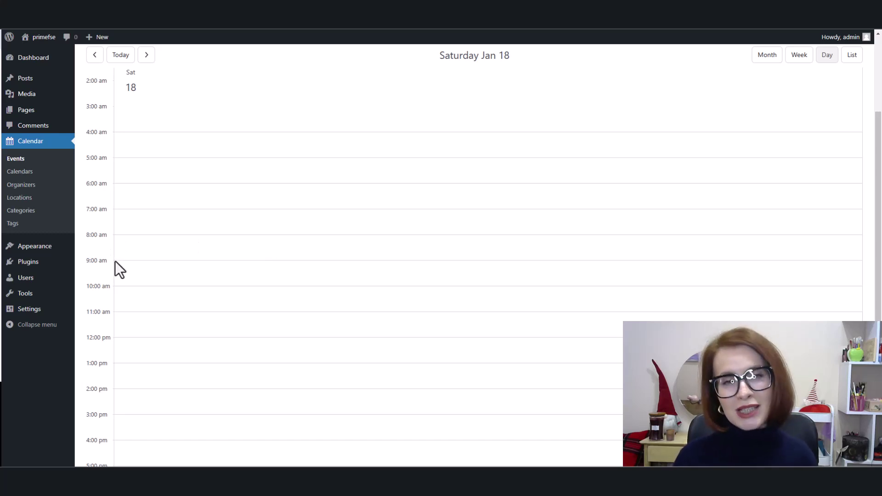
# Add a weekly repeating 9–10 am time on Saturday, January 18 to the existing Pilates event.
pyautogui.moveTo(115, 262); pyautogui.dragTo(118, 285)
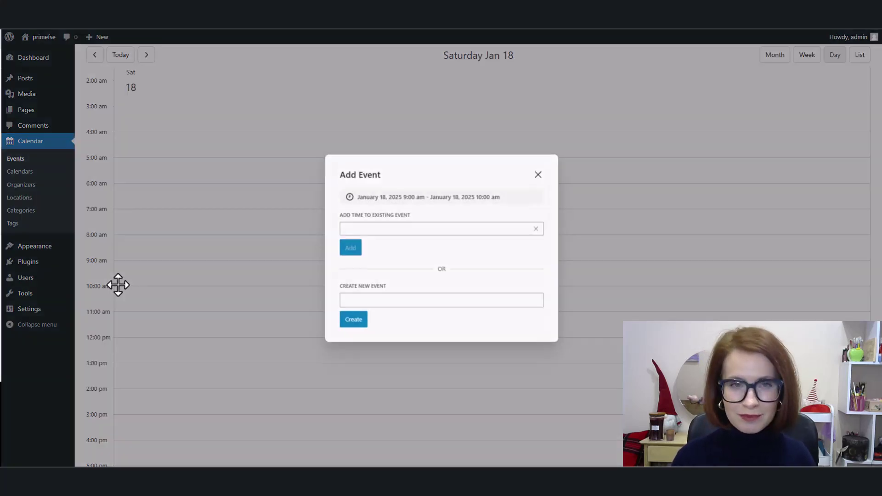
pyautogui.click(388, 229)
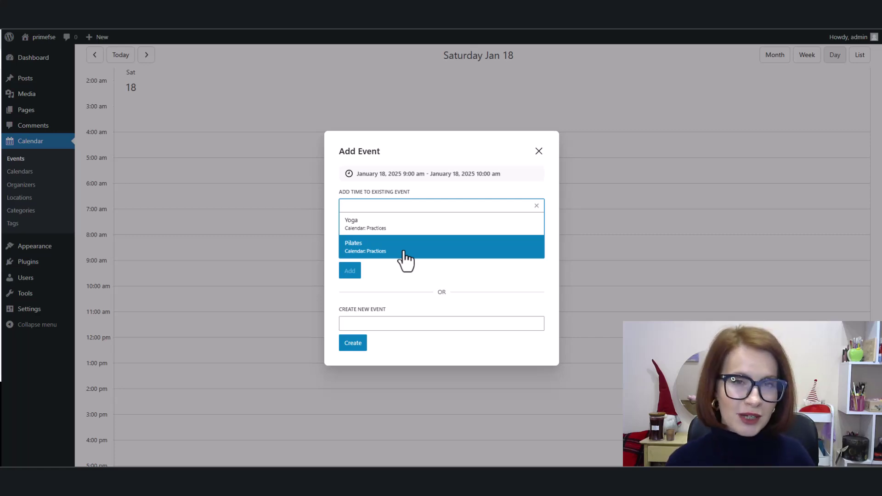
pyautogui.click(404, 251)
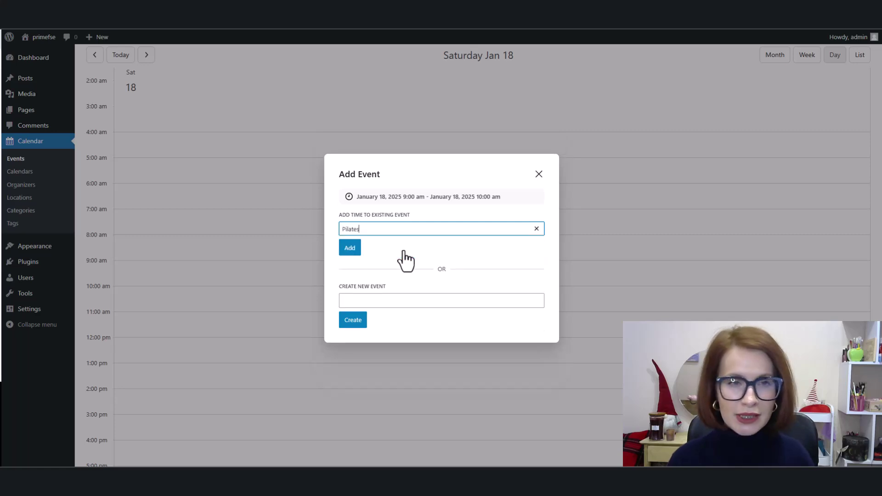
pyautogui.click(350, 251)
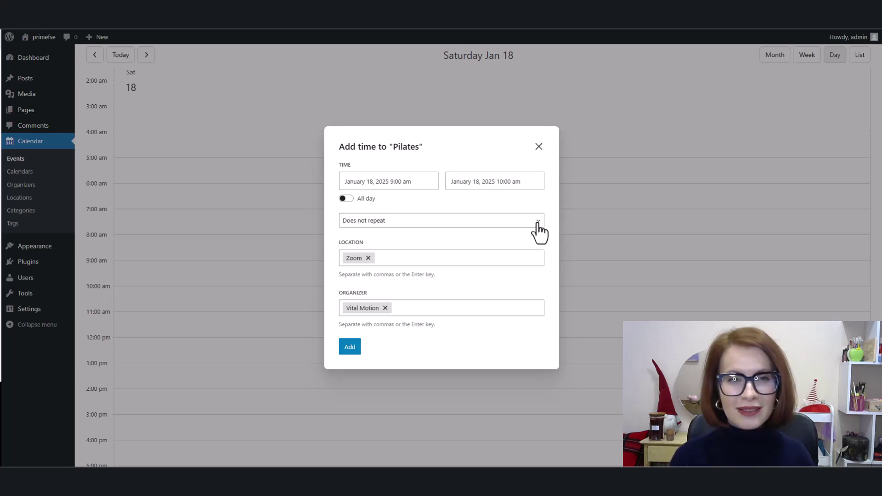
pyautogui.click(538, 223)
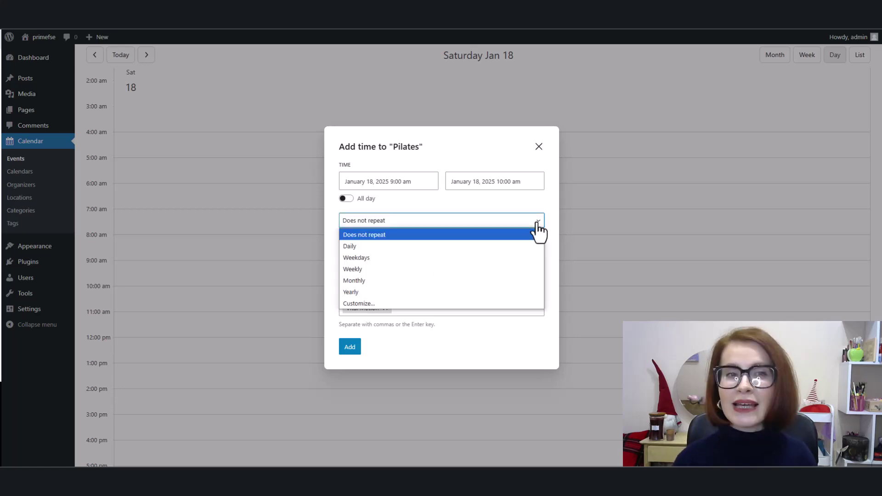
pyautogui.click(537, 269)
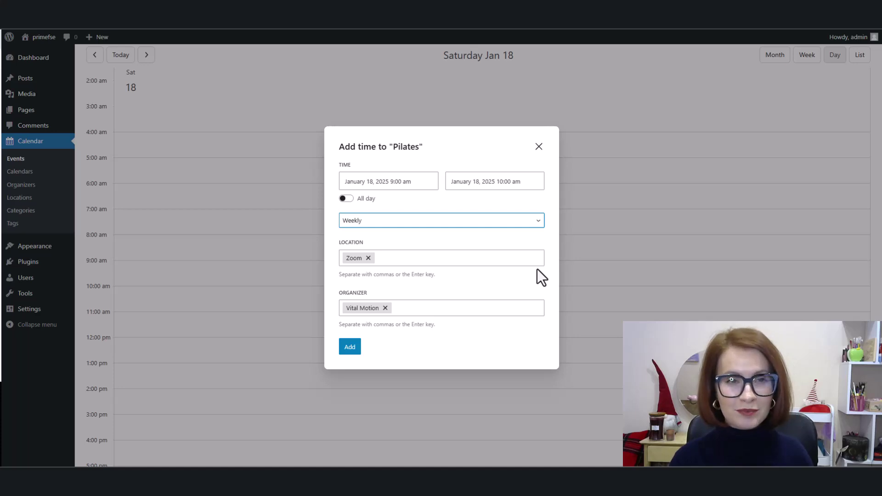
pyautogui.click(350, 352)
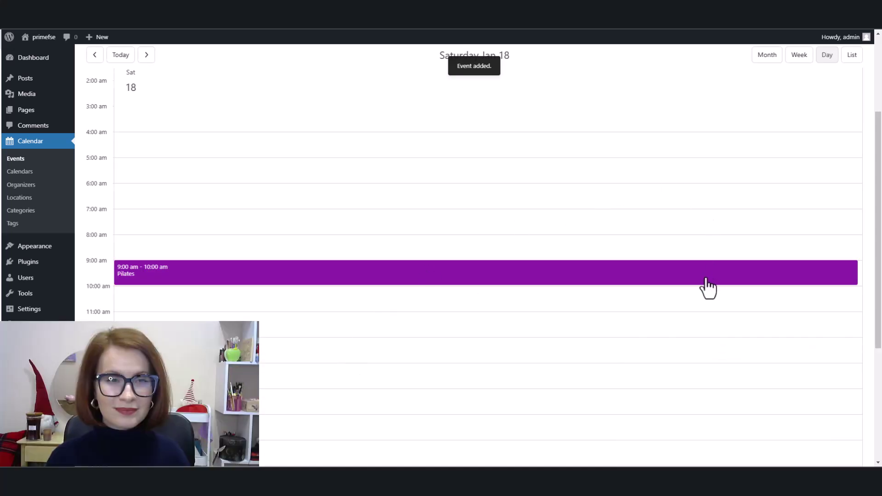
# Start an all-day Conference event on January 15 from the month view and pick its location.
pyautogui.click(768, 55)
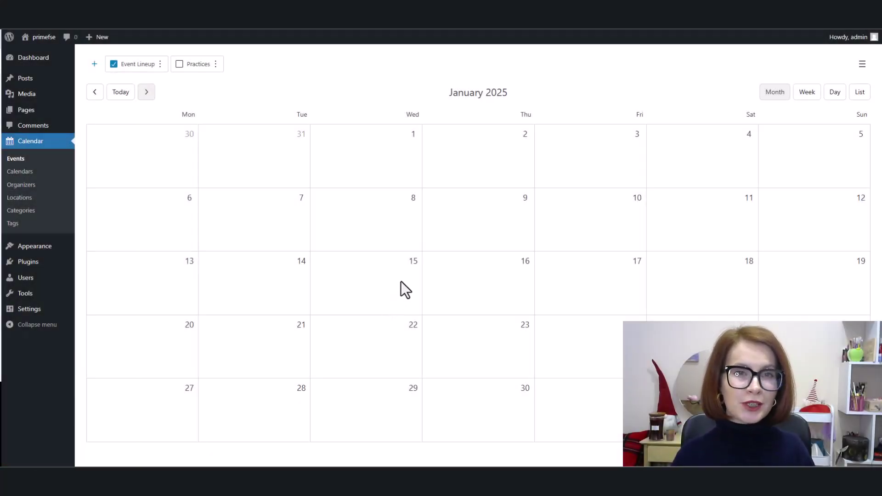
pyautogui.click(401, 281)
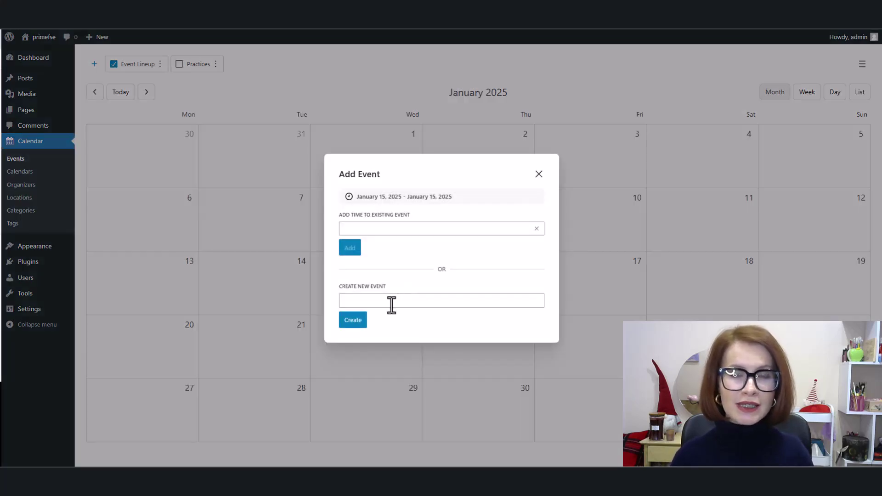
pyautogui.write('Conference')
pyautogui.click(354, 320)
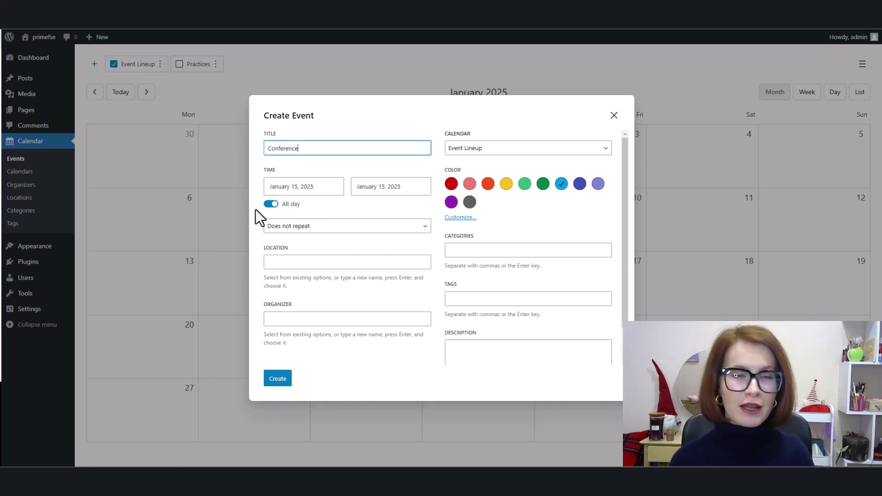
pyautogui.click(320, 265)
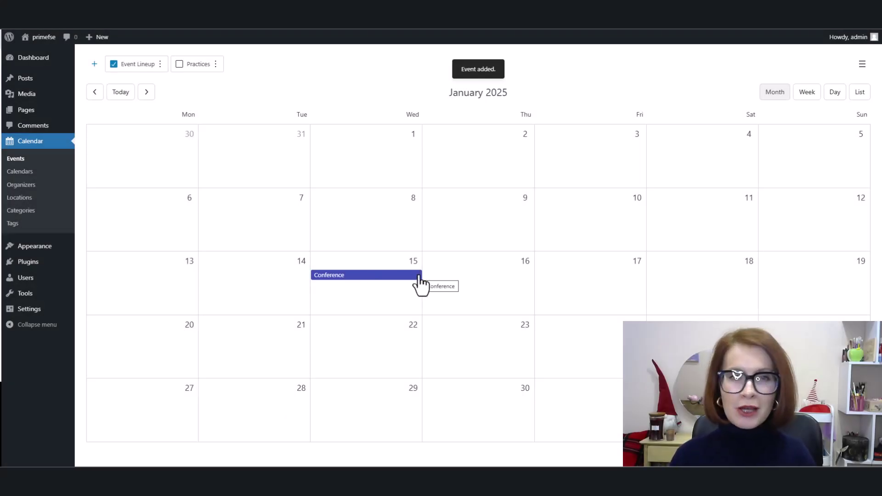
# Open the Conference event for editing and paste the prepared Moscone Center description.
pyautogui.click(420, 276)
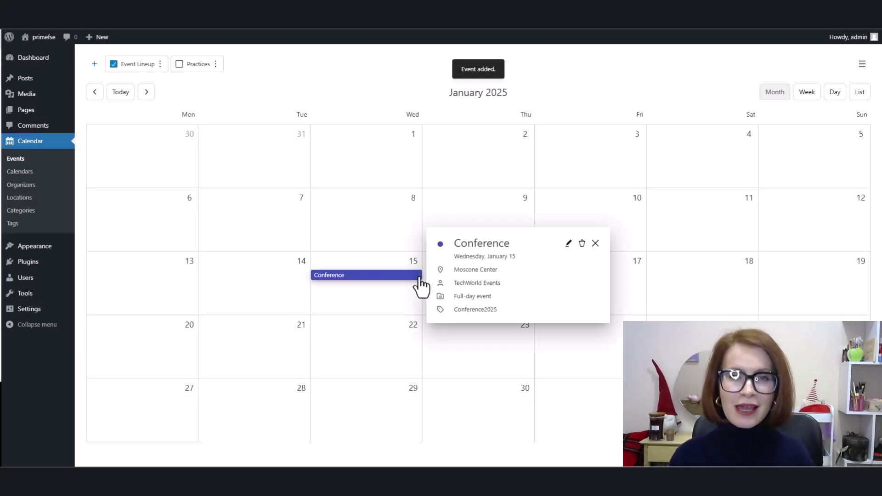
pyautogui.click(568, 244)
pyautogui.click(320, 187)
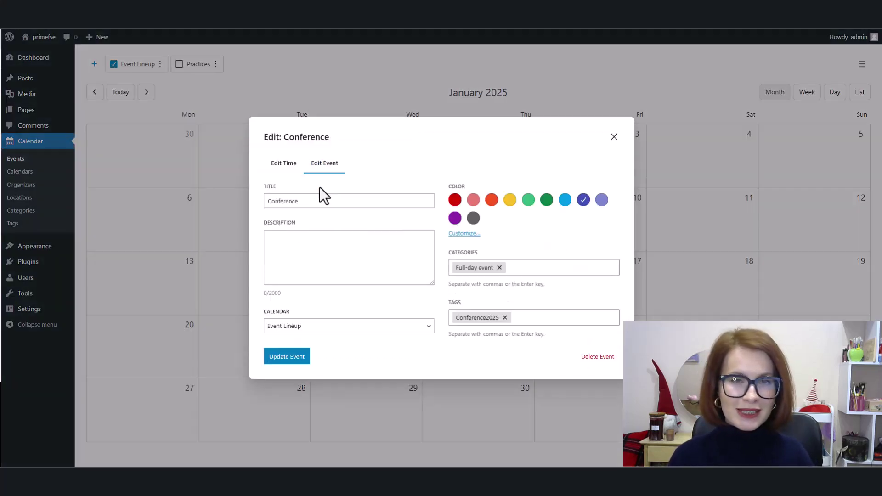
pyautogui.click(293, 235)
pyautogui.rightClick(301, 229)
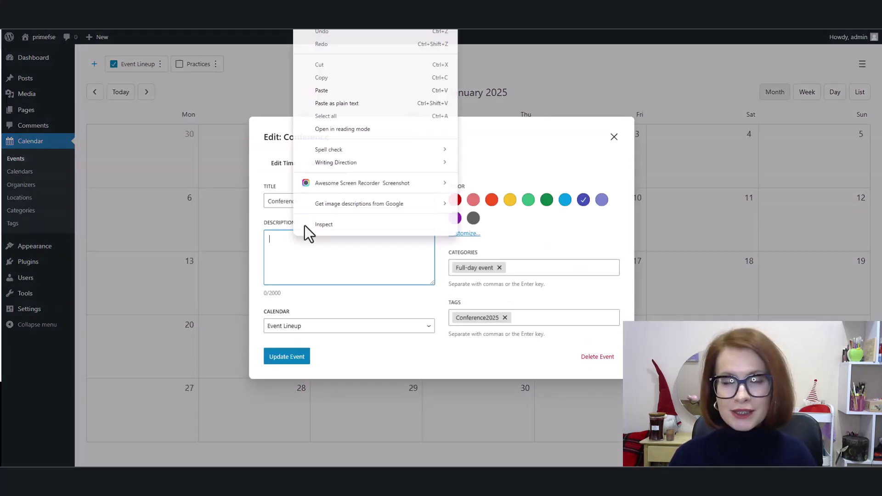
pyautogui.click(341, 88)
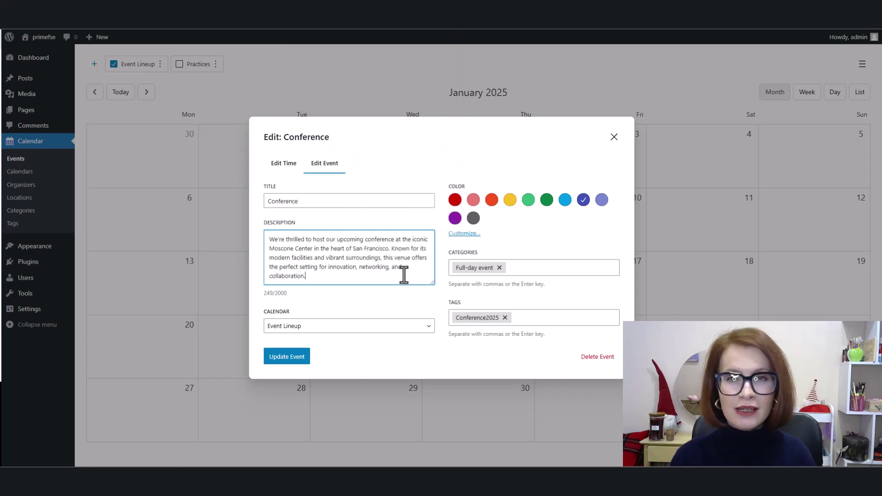
# Retitle the event Premier Conference and save it.
pyautogui.click(268, 202)
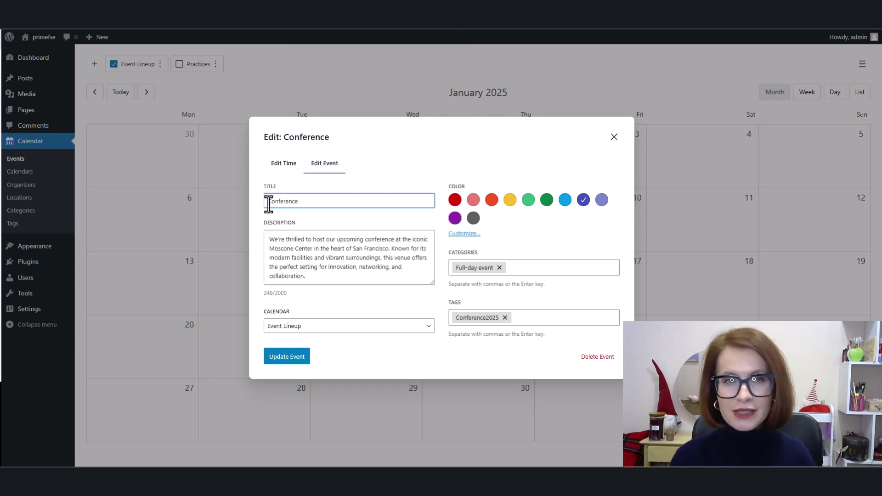
pyautogui.write('Premier')
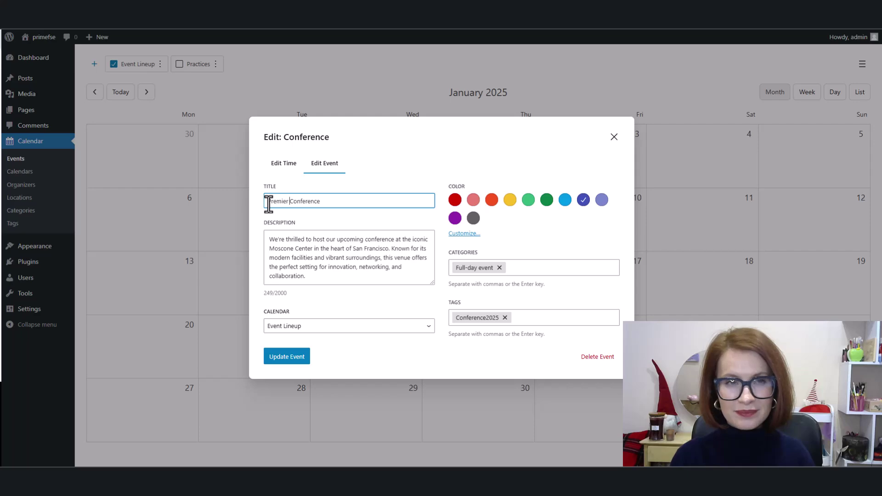
pyautogui.press('Tab')
pyautogui.click(290, 359)
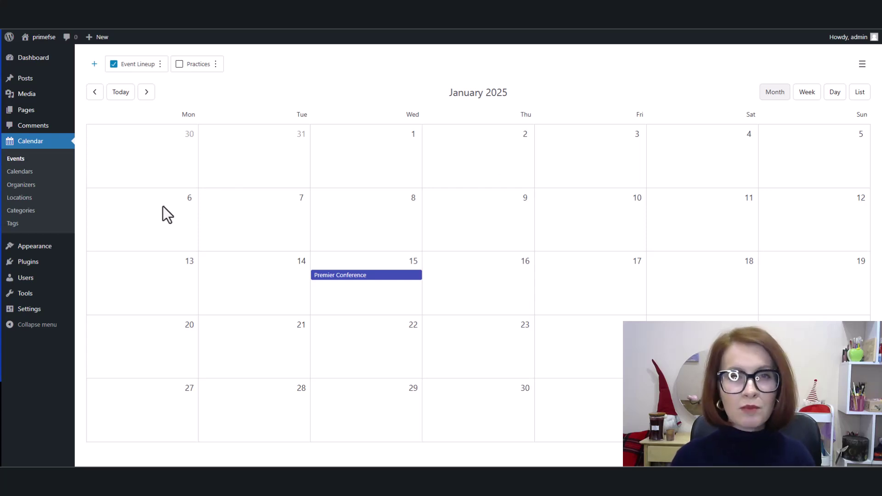
# Select January 6–12 and create a new all-day event named Exhibition.
pyautogui.moveTo(163, 206); pyautogui.dragTo(793, 213)
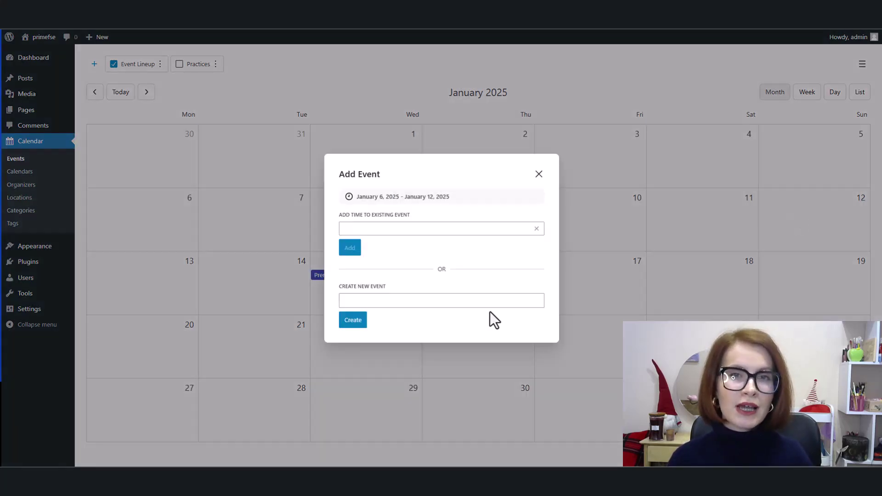
pyautogui.click(414, 301)
pyautogui.write('Exhibiion')
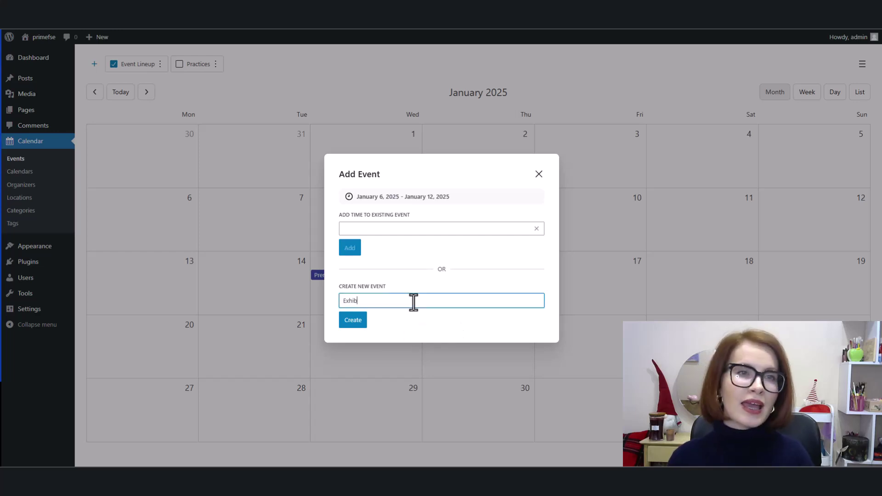
pyautogui.press('BackSpace')
pyautogui.press('BackSpace')
pyautogui.press('BackSpace')
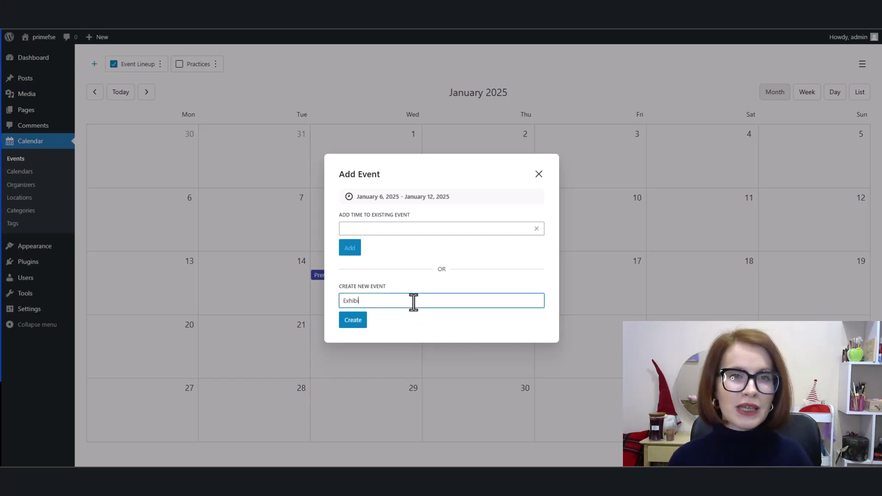
pyautogui.write('tion')
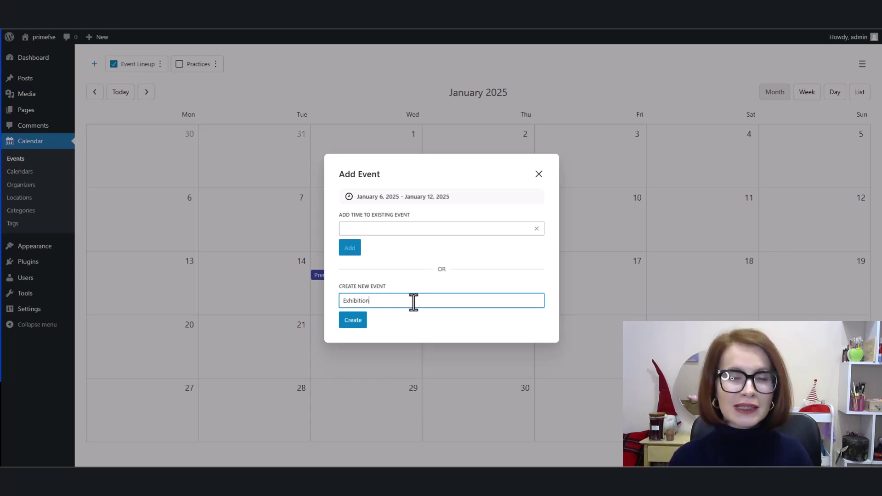
pyautogui.click(354, 327)
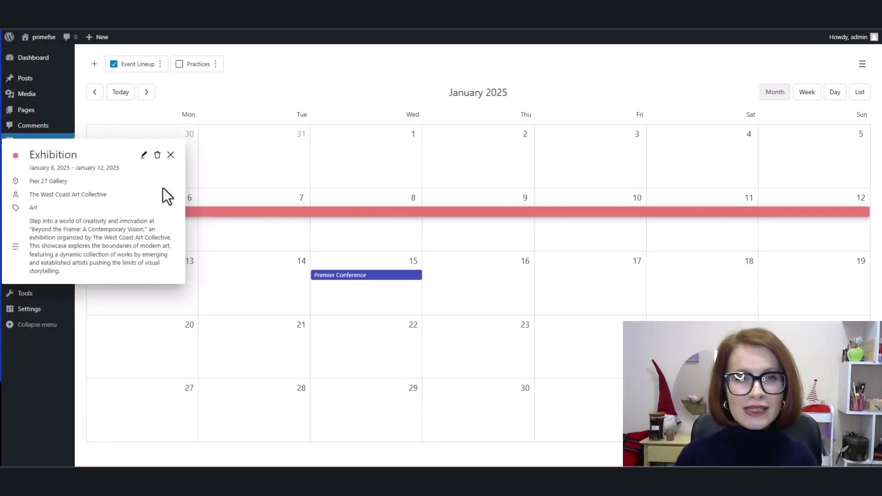
# Make the Exhibition a timed event, 9:30 am January 6 to 7:30 pm January 12, and update it.
pyautogui.click(142, 155)
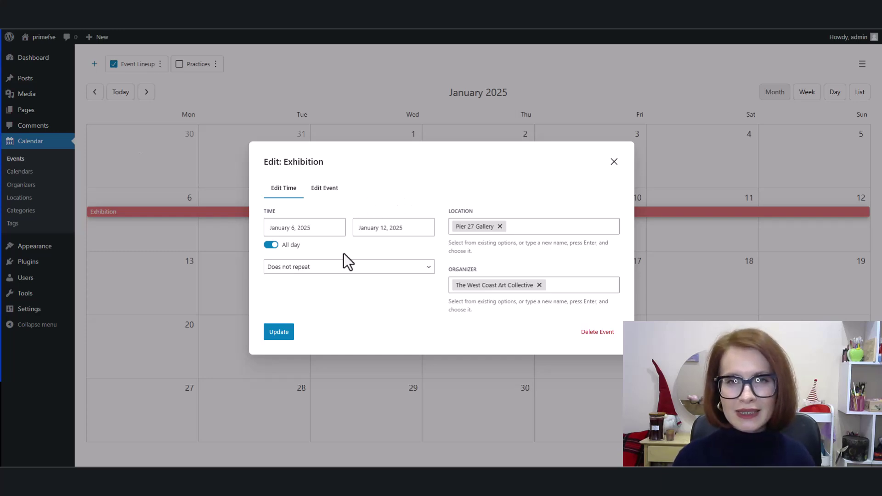
pyautogui.click(270, 248)
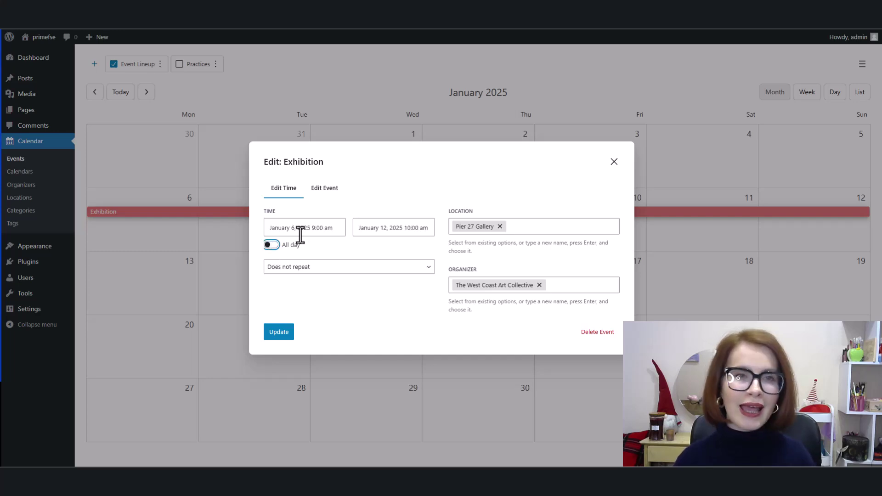
pyautogui.click(327, 233)
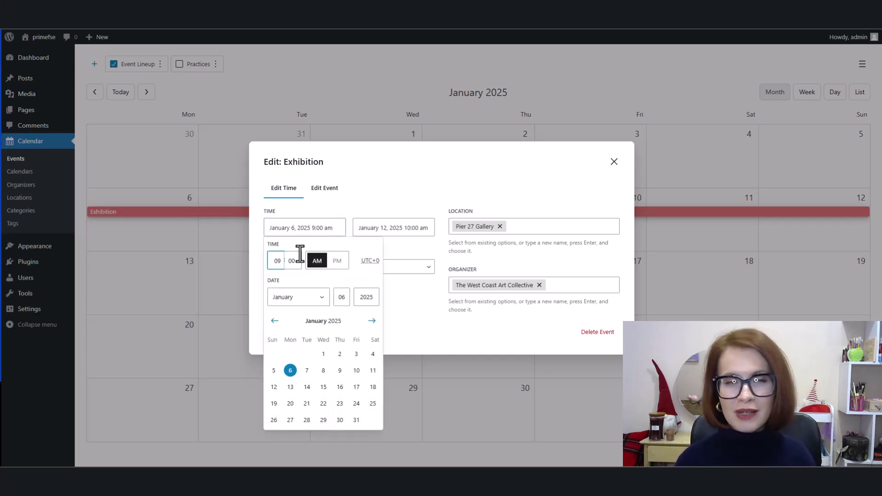
pyautogui.click(292, 260)
pyautogui.write('30')
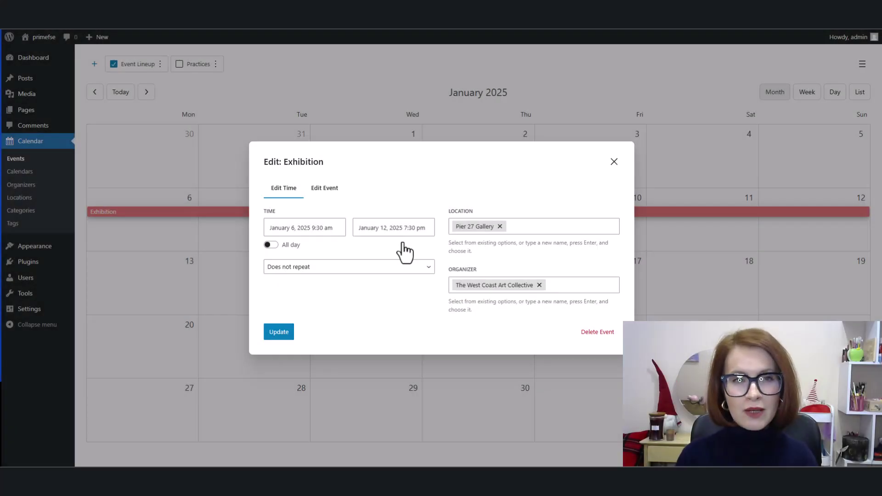
pyautogui.click(277, 334)
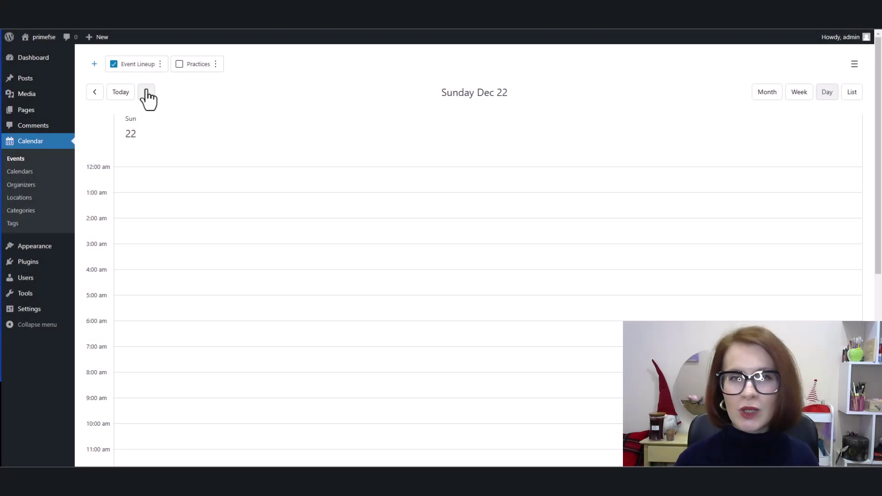
# Create a grey Product launch event at Moscone Center, category Multiple, December 23, 7:00–9:30 pm.
pyautogui.click(147, 92)
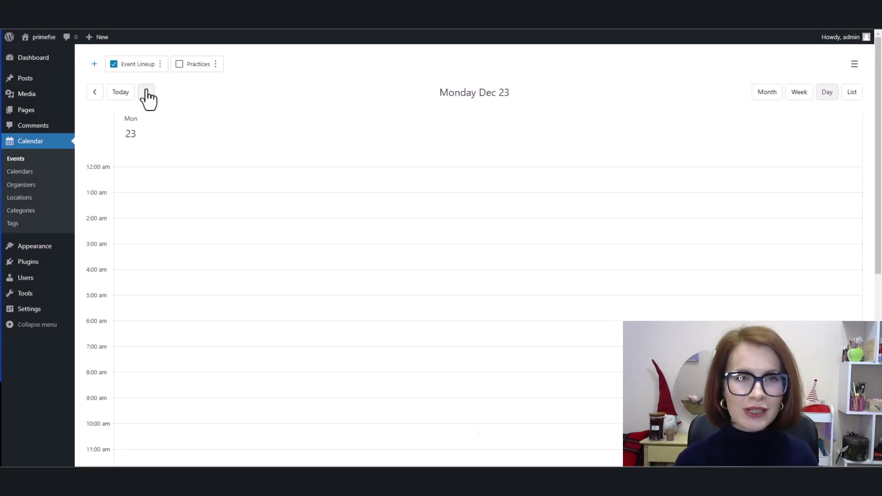
pyautogui.scroll(-6, 167, 187)
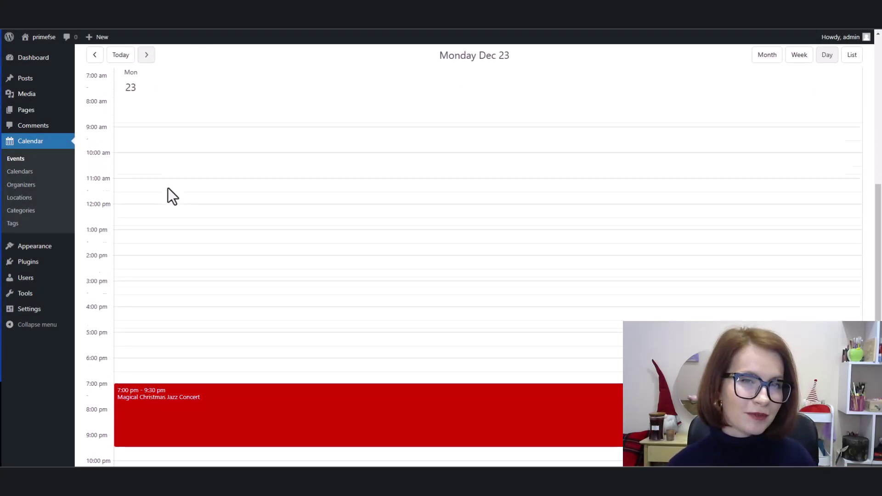
pyautogui.scroll(-2, 167, 188)
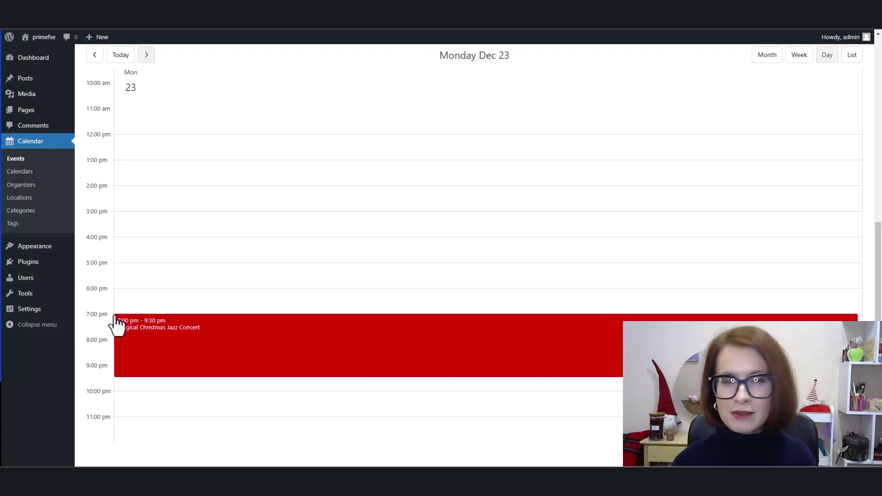
pyautogui.moveTo(114, 325); pyautogui.dragTo(145, 373)
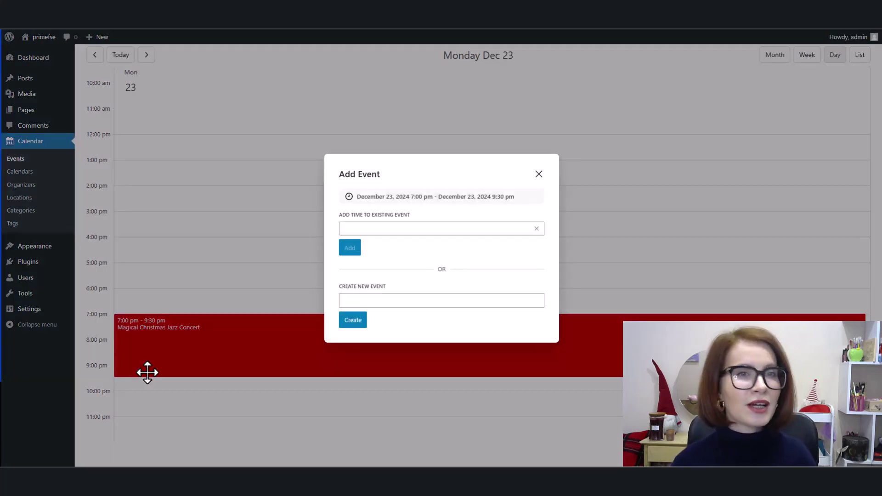
pyautogui.click(371, 301)
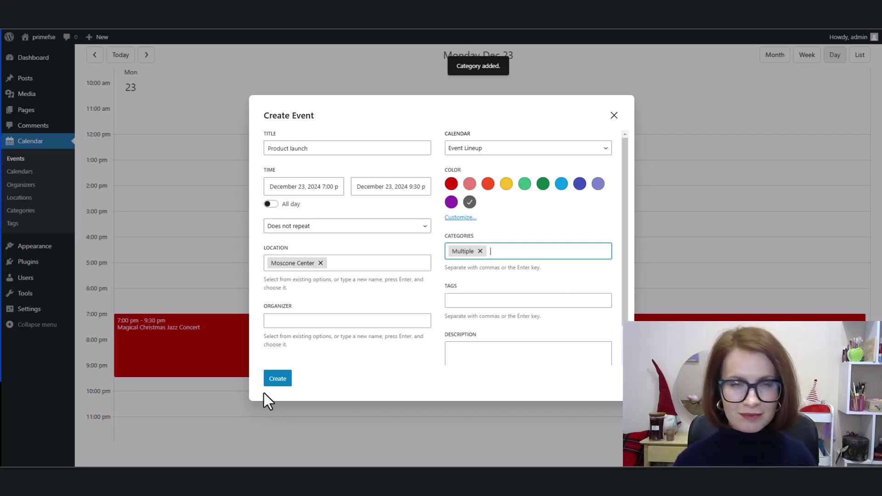
pyautogui.click(271, 383)
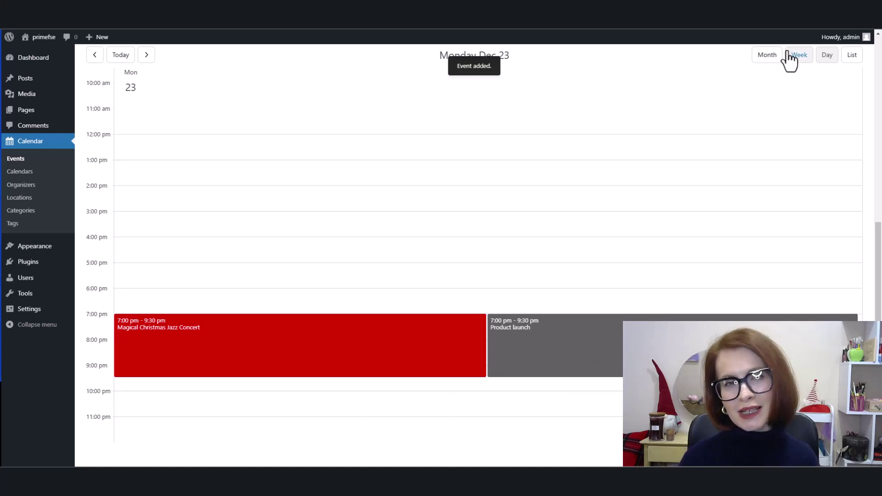
# In Month view, change only the January 13 Yoga occurrence to start at 9:00 am.
pyautogui.click(766, 56)
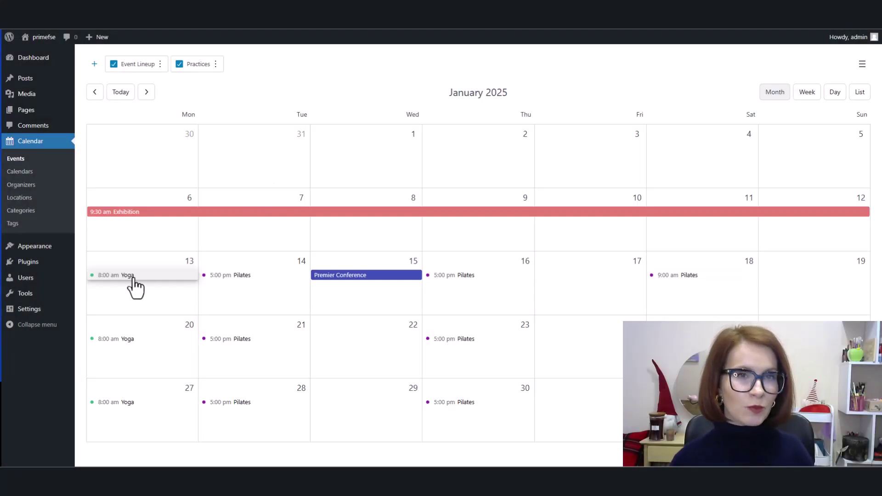
pyautogui.click(133, 277)
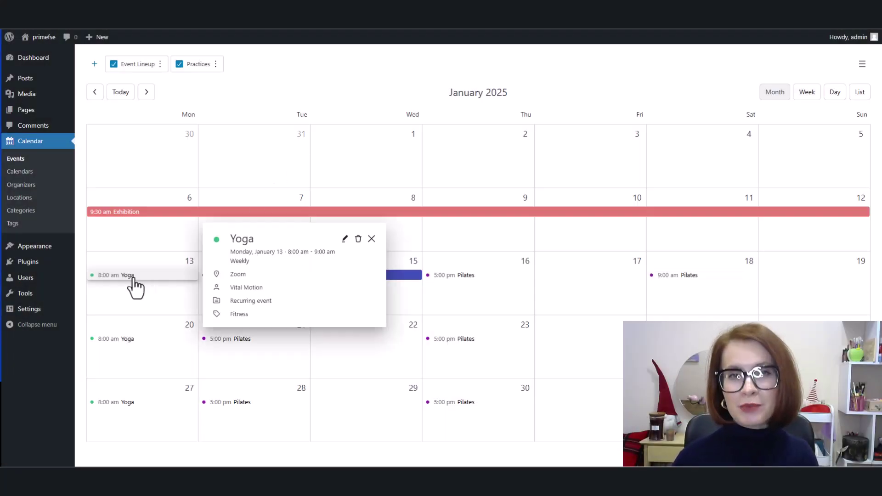
pyautogui.click(345, 239)
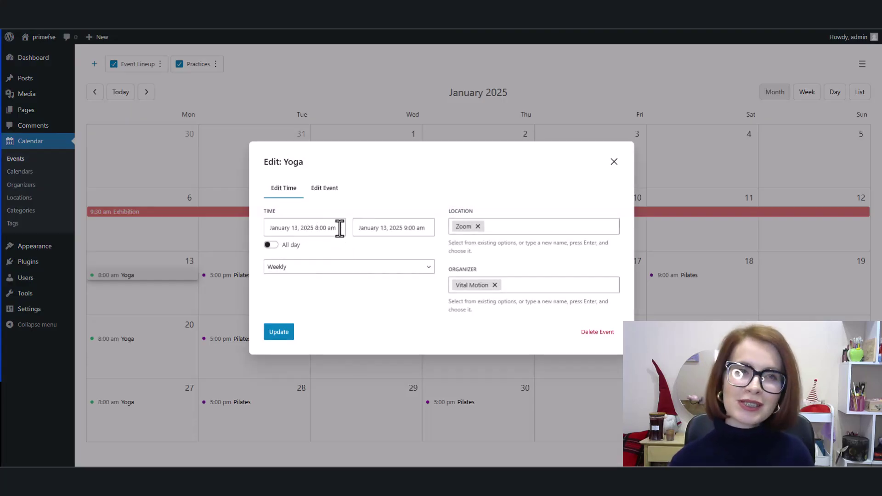
pyautogui.click(339, 228)
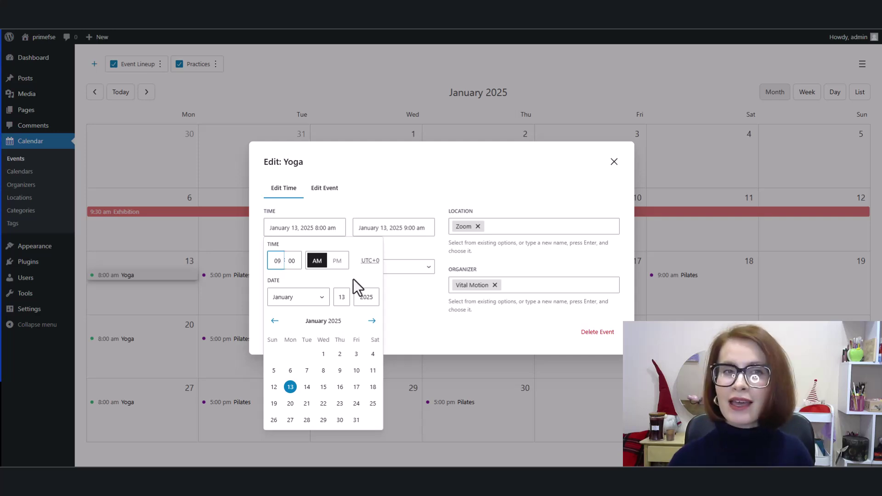
pyautogui.write('9')
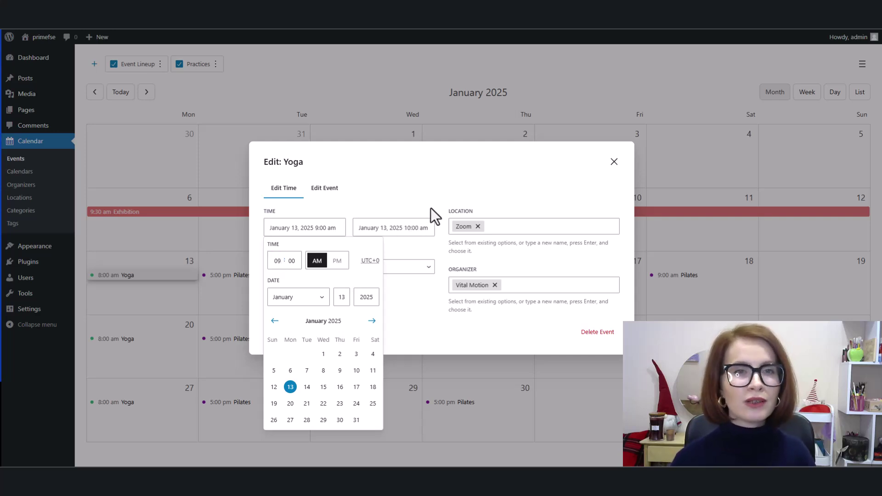
pyautogui.click(440, 219)
pyautogui.click(277, 337)
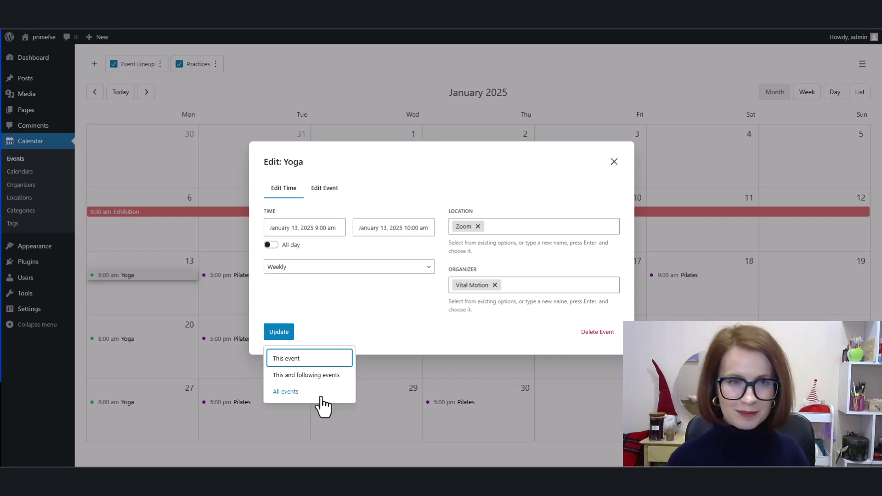
pyautogui.click(290, 362)
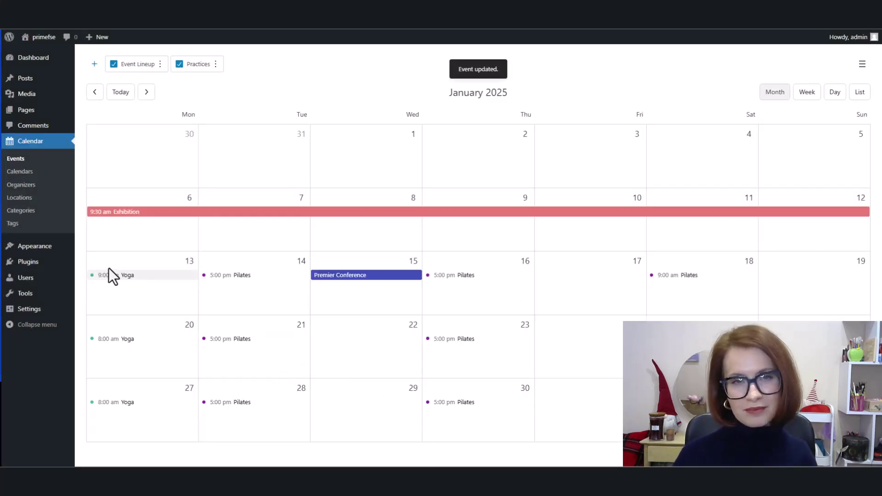
pyautogui.click(250, 276)
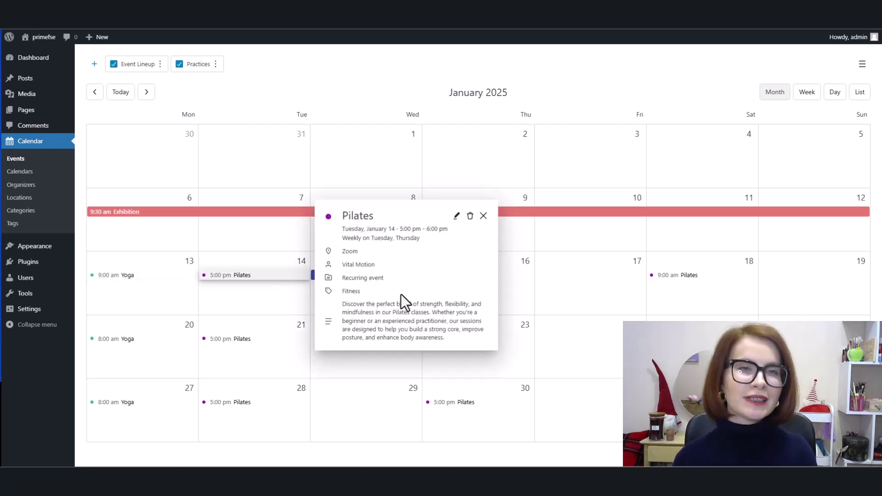
# Delete only the January 14 Pilates occurrence, keeping the rest of the series.
pyautogui.click(470, 215)
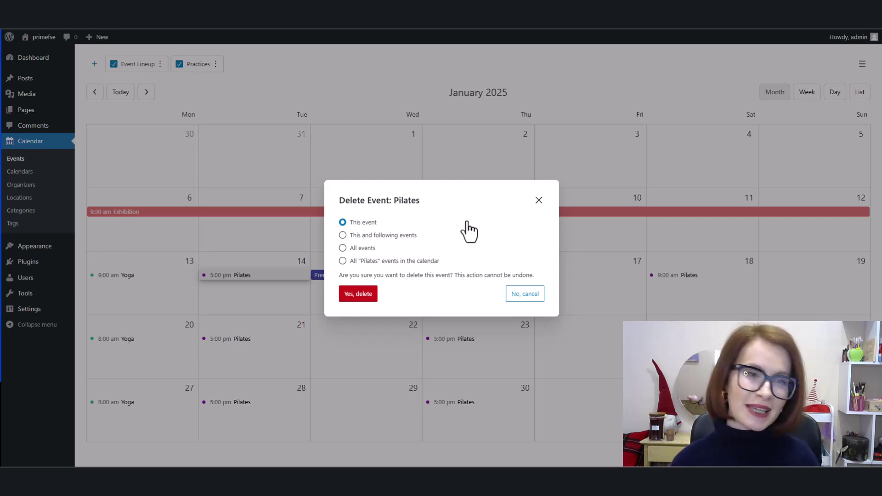
pyautogui.click(358, 294)
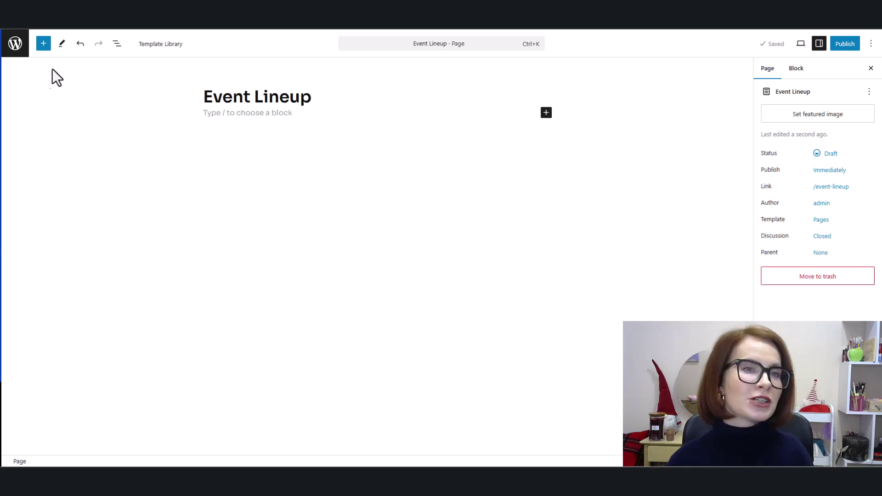
# Insert an Events Calendar block, found by searching 'eve', into the Event Lineup page.
pyautogui.click(43, 43)
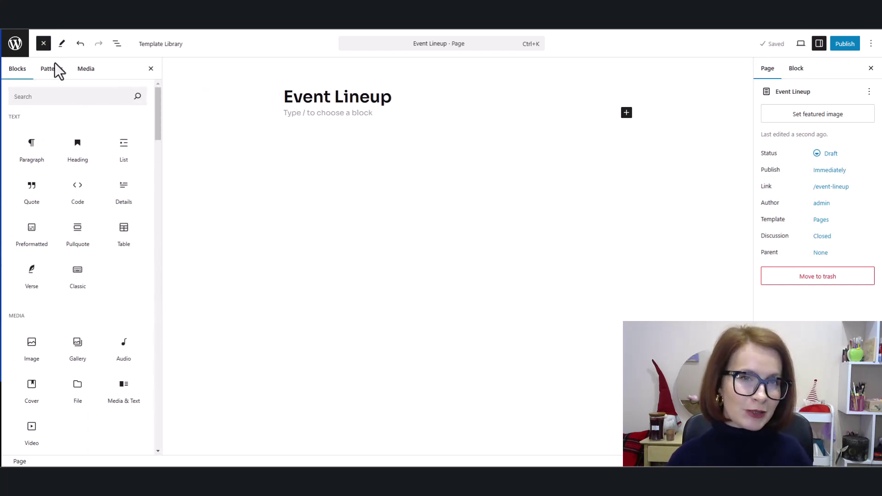
pyautogui.click(93, 94)
pyautogui.write('eve')
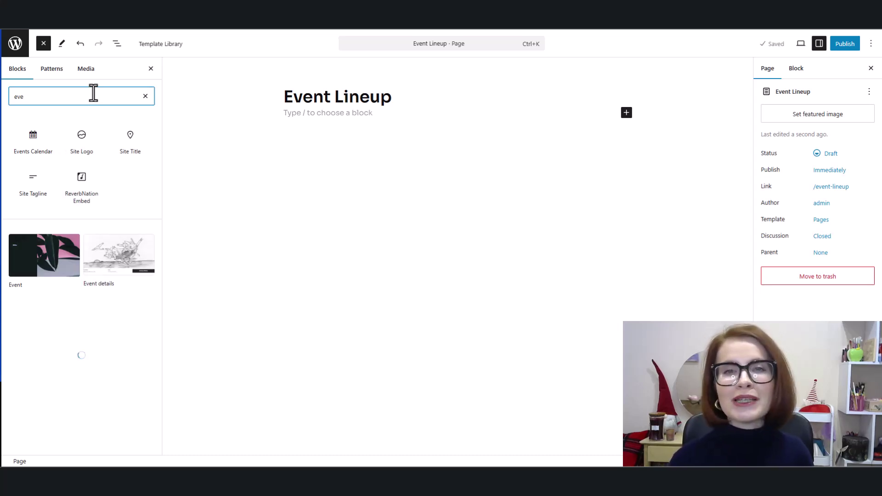
pyautogui.moveTo(31, 156)
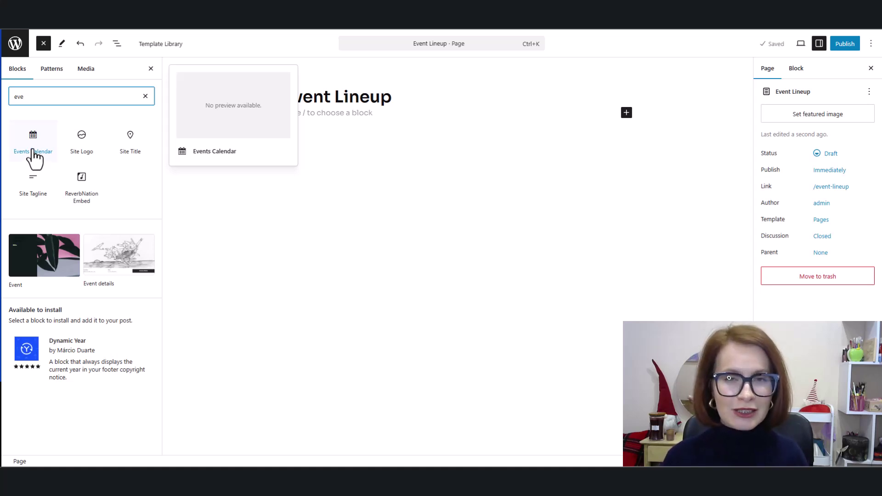
pyautogui.click(32, 150)
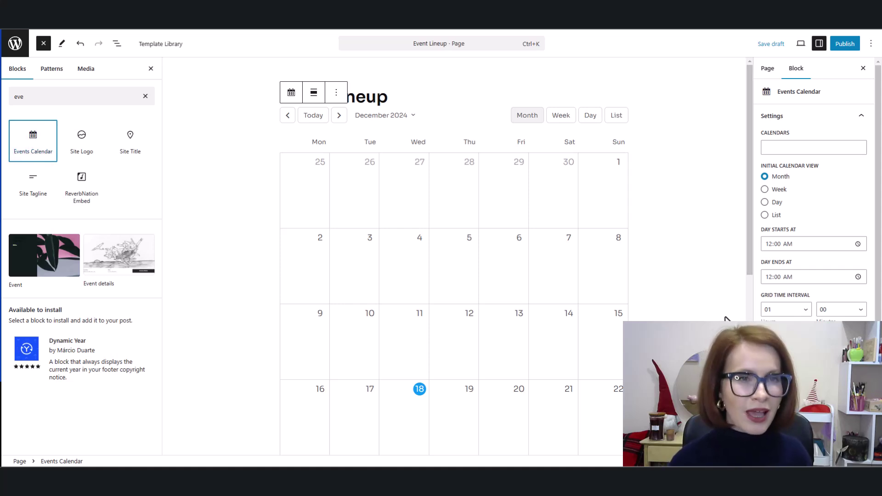
# Limit the calendar block's Calendars setting to Event Lineup.
pyautogui.click(151, 68)
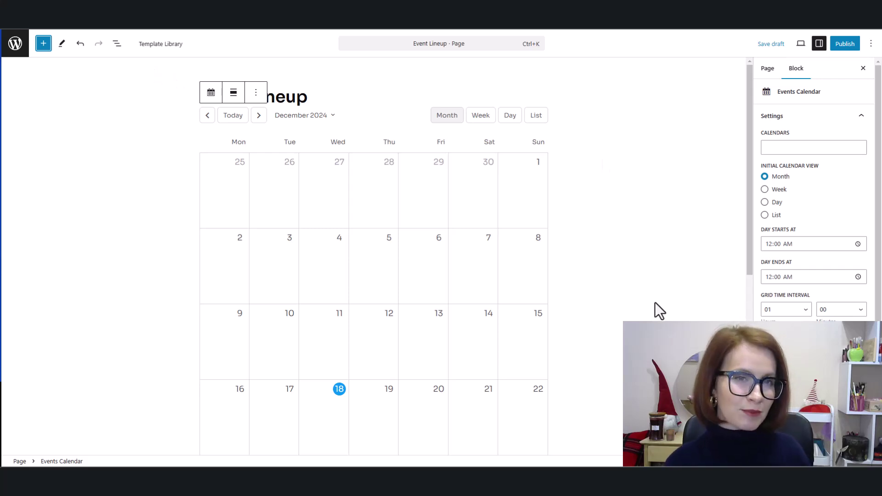
pyautogui.scroll(-1, 643, 303)
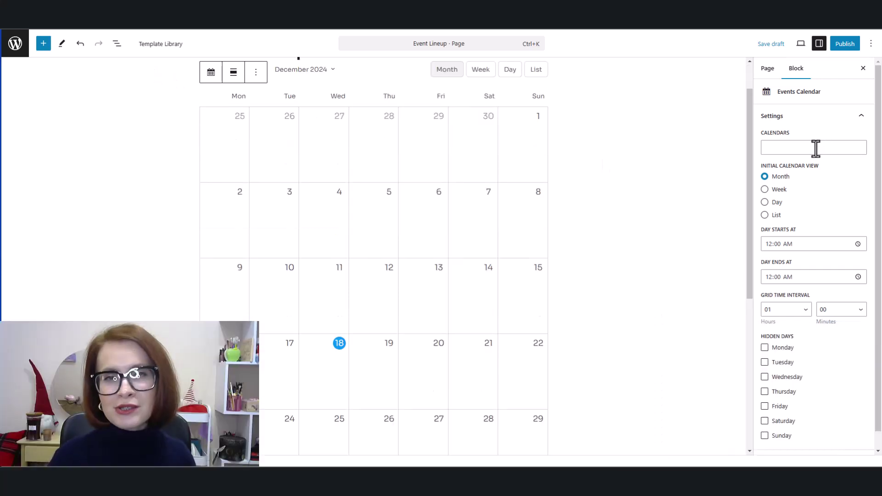
pyautogui.click(815, 148)
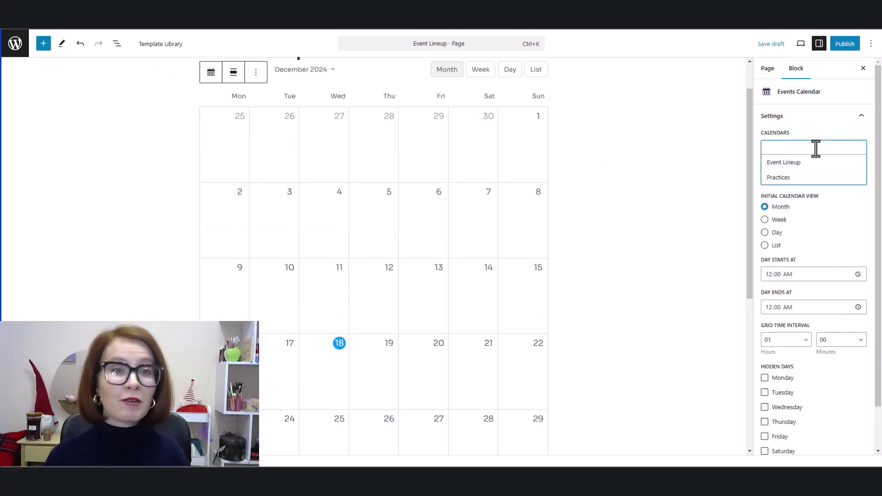
pyautogui.click(813, 163)
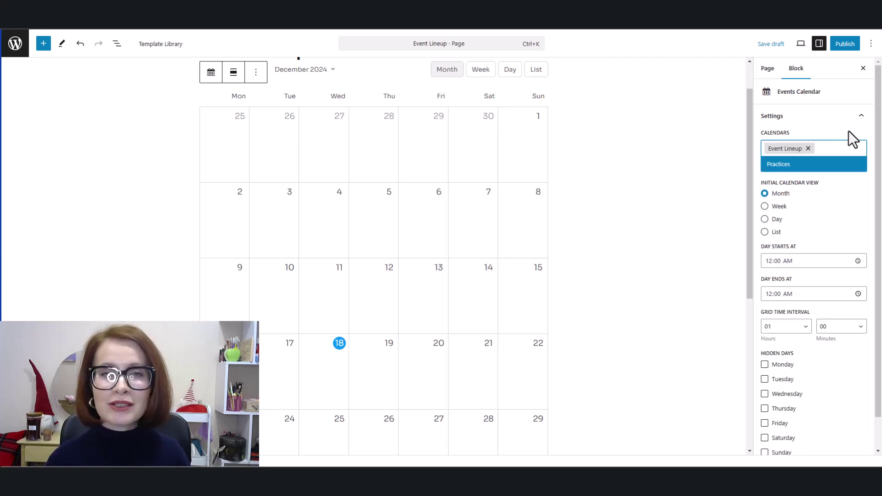
pyautogui.click(875, 174)
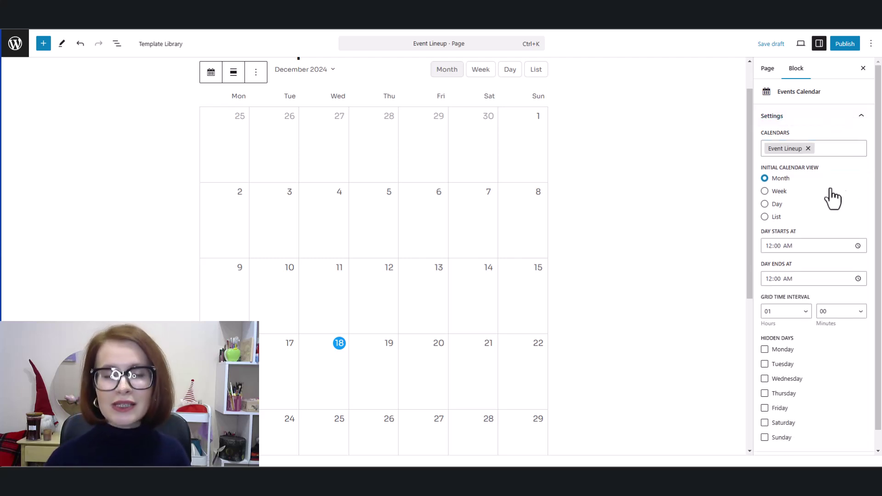
# Try Week and List as the initial calendar view, then settle on Month.
pyautogui.click(765, 192)
pyautogui.scroll(-9, 707, 235)
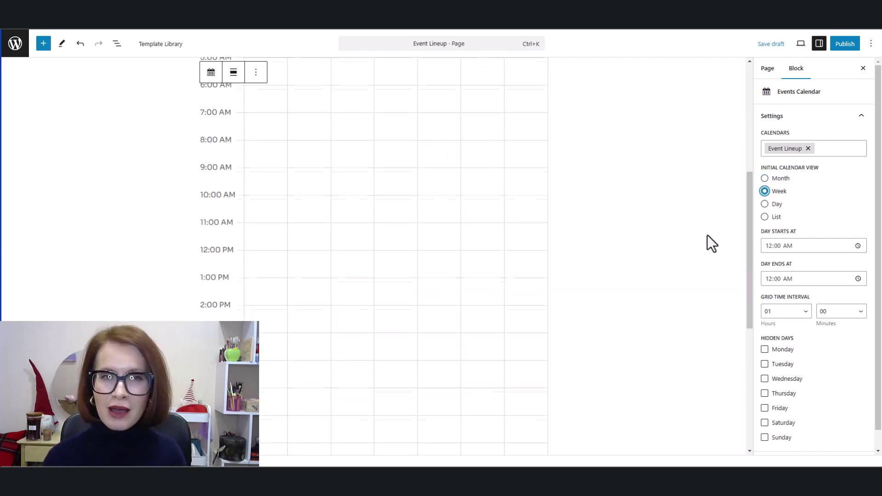
pyautogui.scroll(10, 712, 236)
pyautogui.click(764, 217)
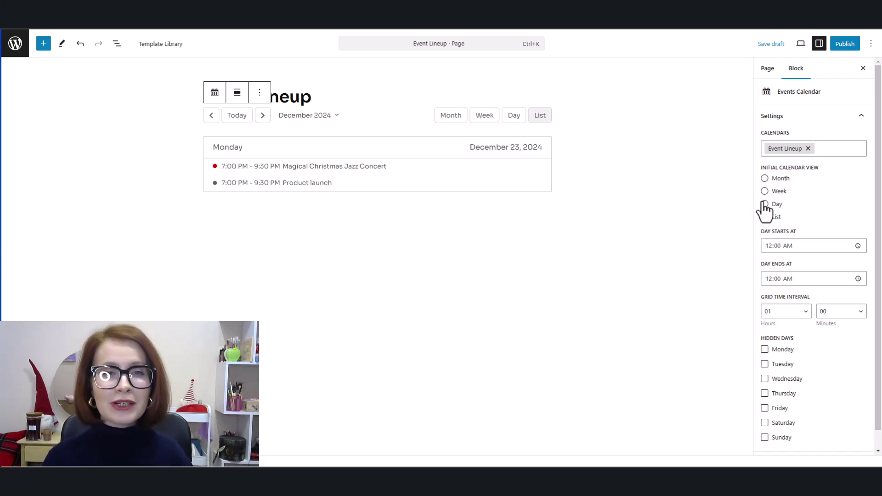
pyautogui.click(764, 178)
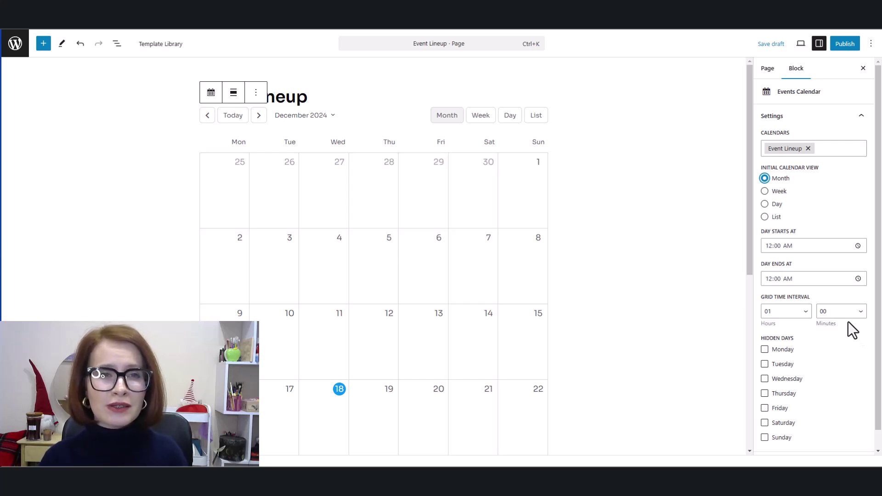
pyautogui.scroll(-1, 870, 348)
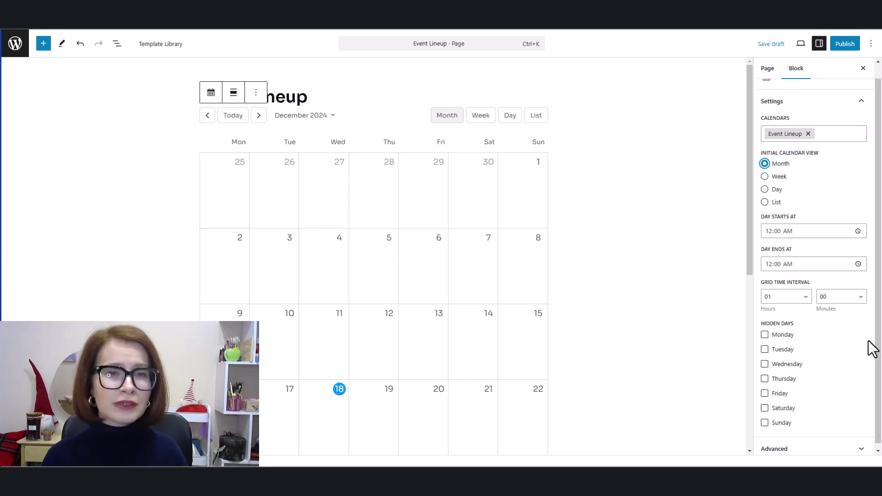
pyautogui.scroll(1, 871, 348)
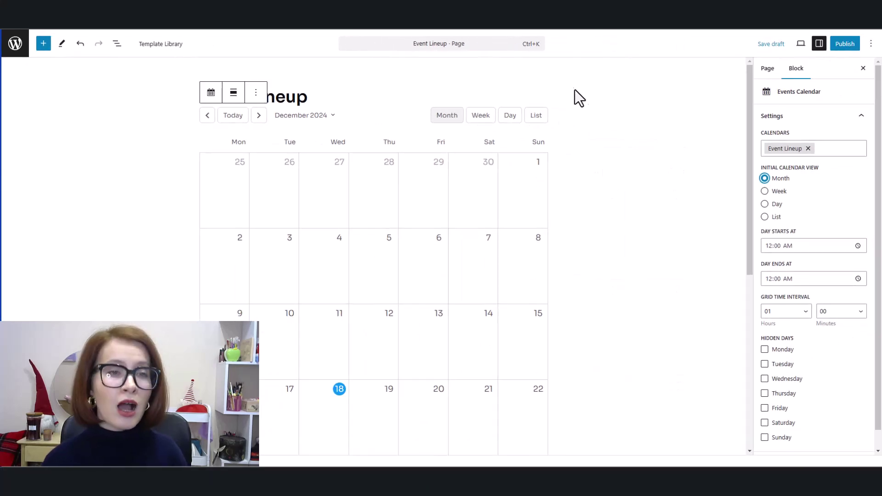
# Set the block's calendars to Event Lineup and Practices, then save the page as a draft.
pyautogui.click(807, 148)
pyautogui.click(801, 164)
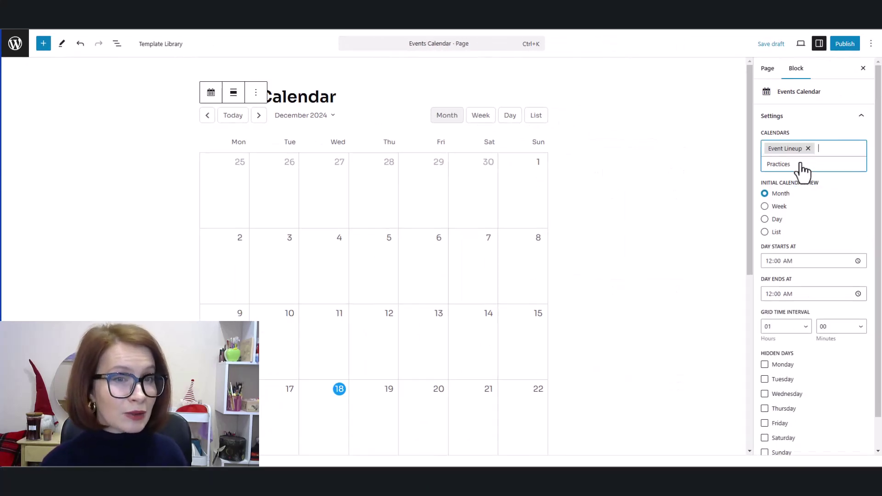
pyautogui.click(825, 165)
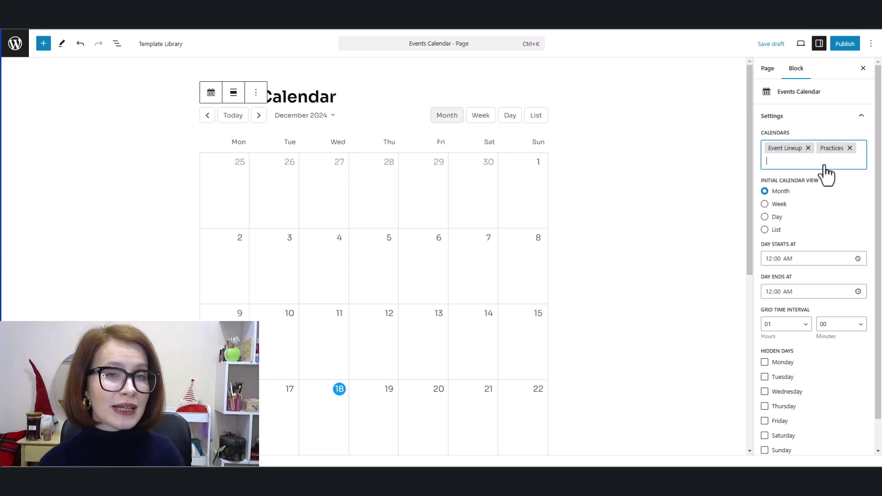
pyautogui.click(850, 179)
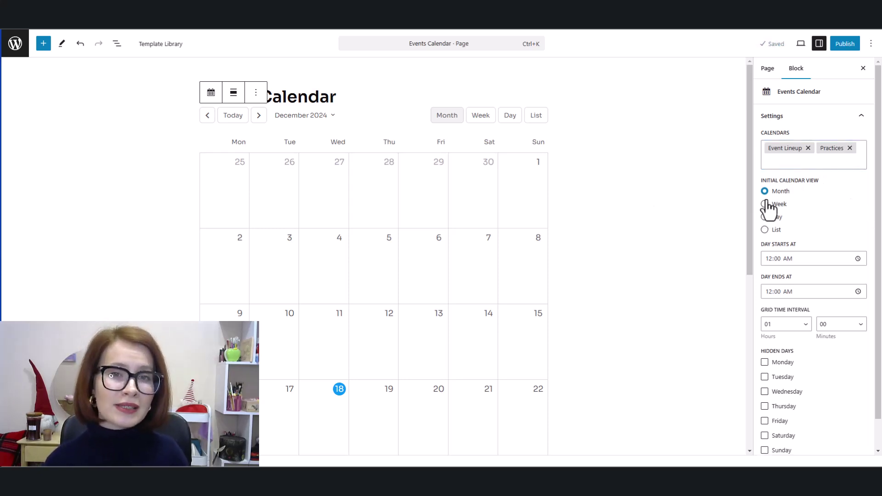
pyautogui.click(766, 45)
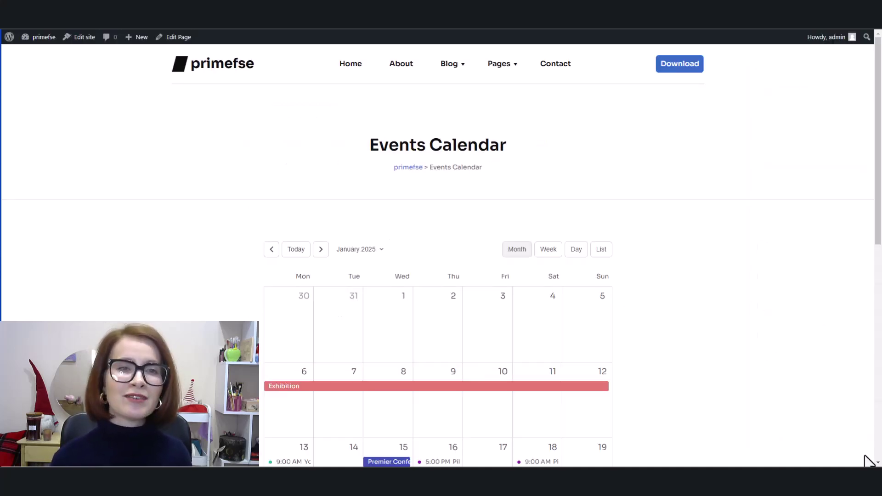
# Scroll through the live Events Calendar and Event Lineup pages to review their calendars.
pyautogui.scroll(-1, 863, 454)
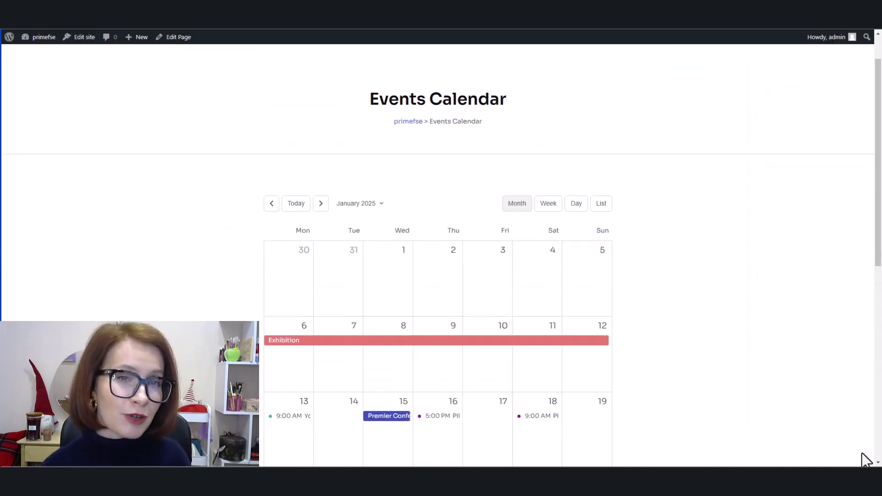
pyautogui.scroll(-1, 863, 453)
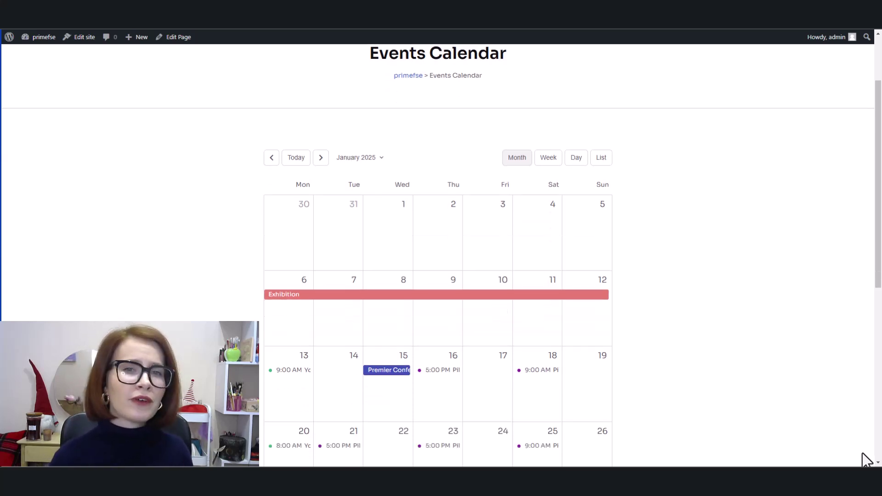
pyautogui.scroll(-3, 863, 460)
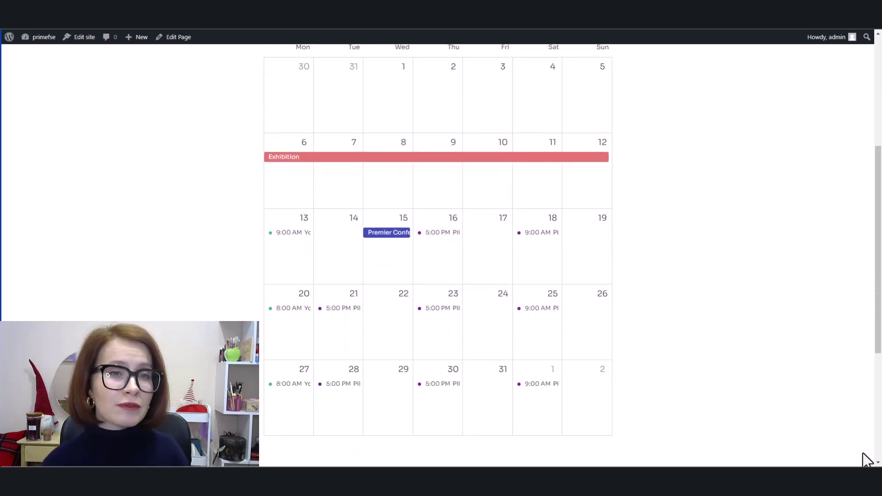
pyautogui.scroll(5, 866, 460)
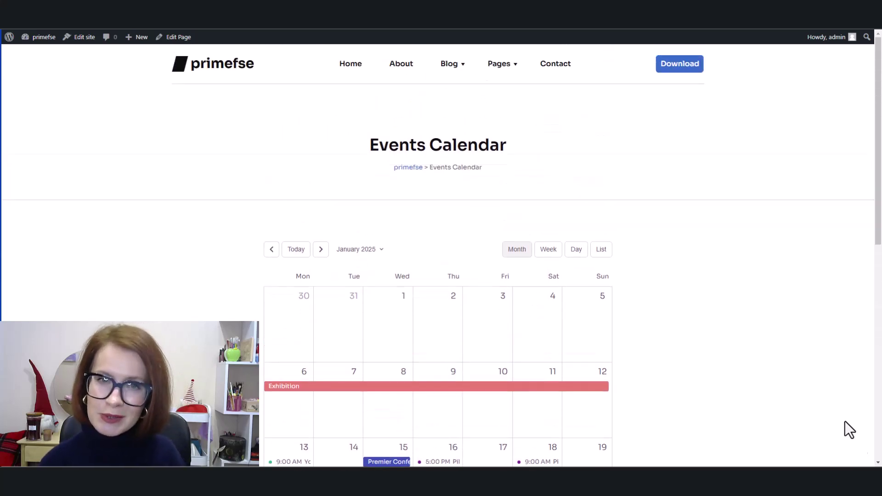
pyautogui.scroll(-4, 438, 258)
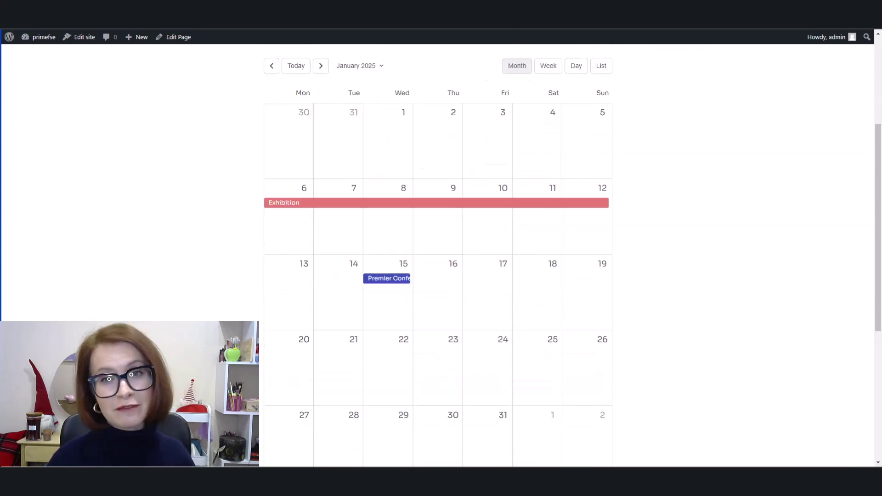
pyautogui.scroll(2, 758, 310)
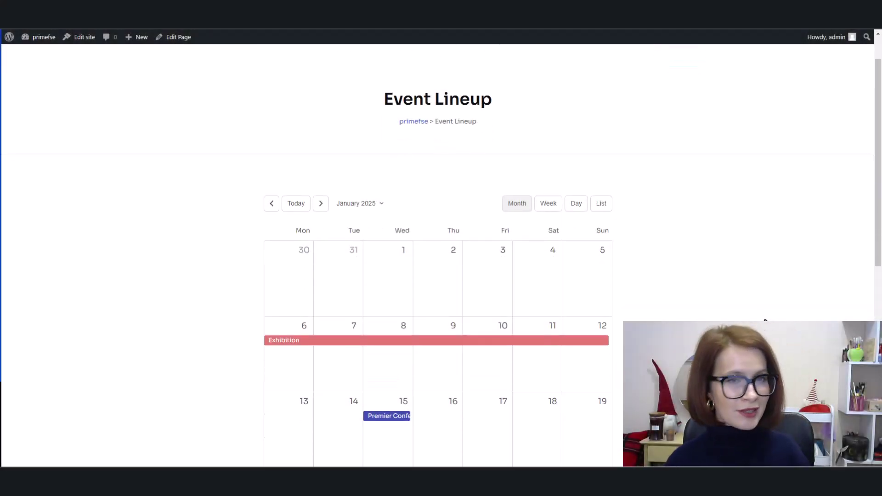
pyautogui.scroll(-6, 765, 320)
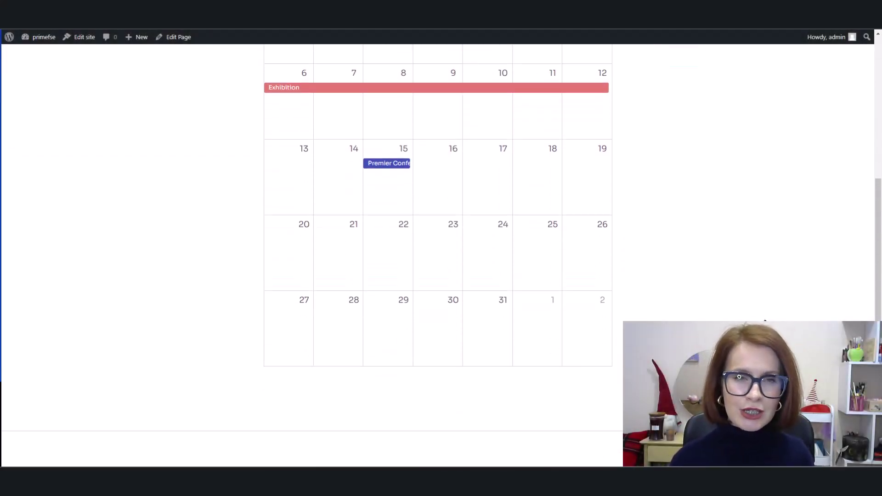
pyautogui.scroll(6, 765, 320)
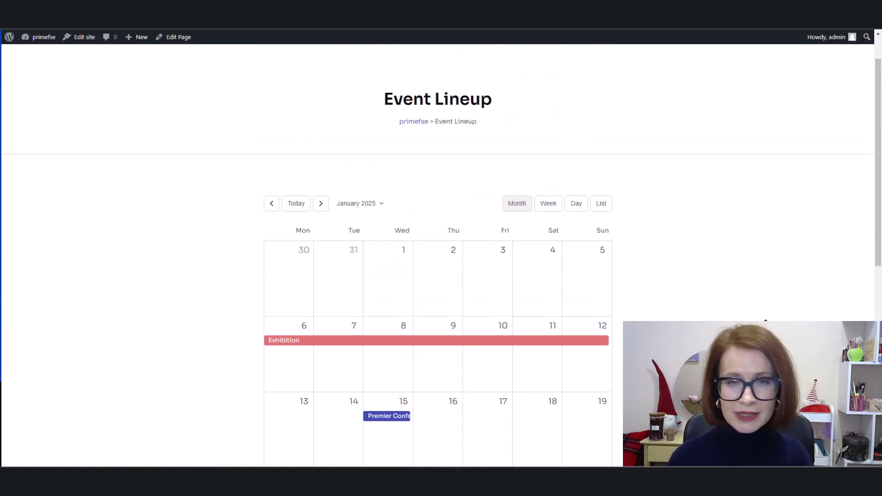
# Switch to the live Practices page and scroll through its calendar.
pyautogui.hotkey('ctrl', 'Tab')
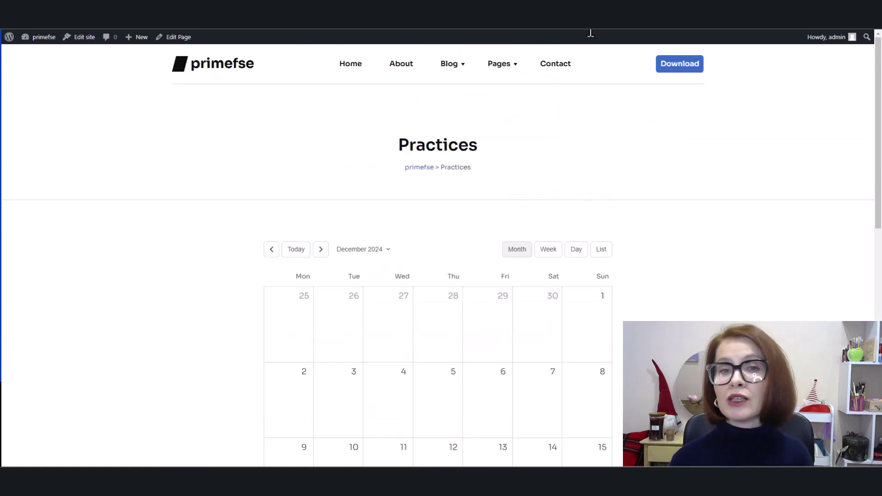
pyautogui.scroll(-2, 731, 320)
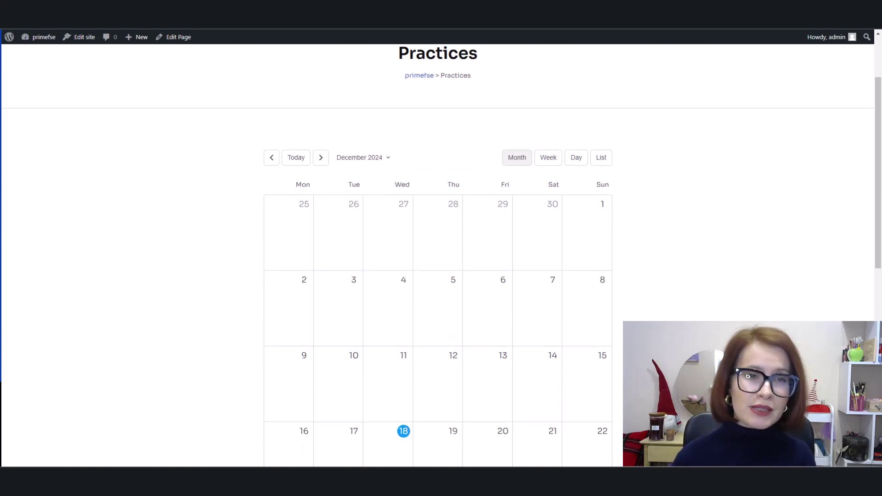
pyautogui.scroll(-5, 438, 254)
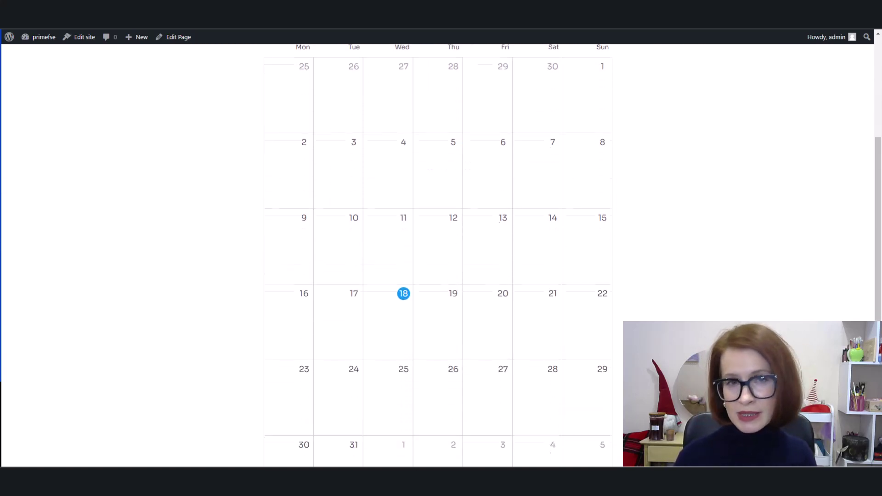
pyautogui.scroll(-2, 731, 377)
pyautogui.scroll(5, 730, 377)
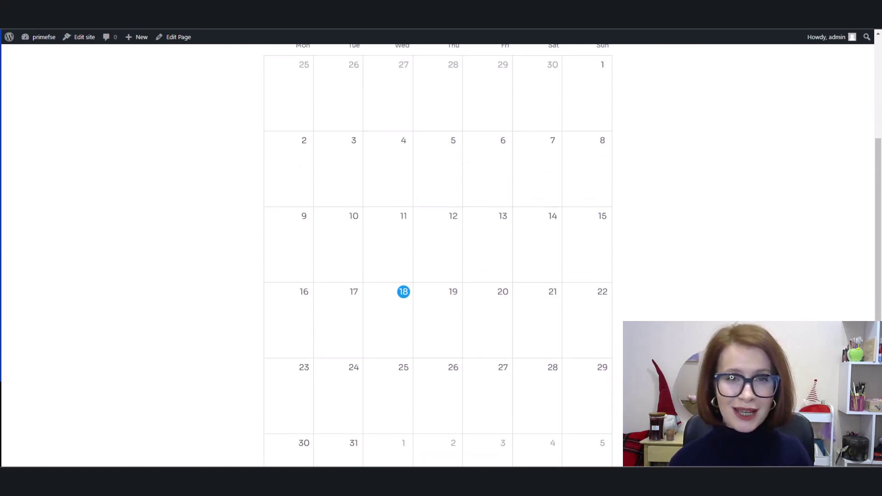
# Advance the live calendar to January 2025 and browse it, closing the Pilates event details.
pyautogui.click(321, 113)
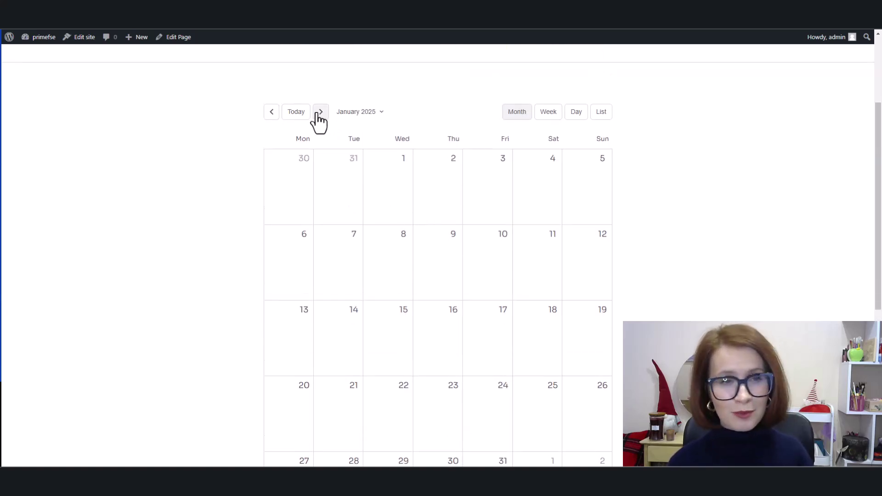
pyautogui.scroll(-3, 666, 314)
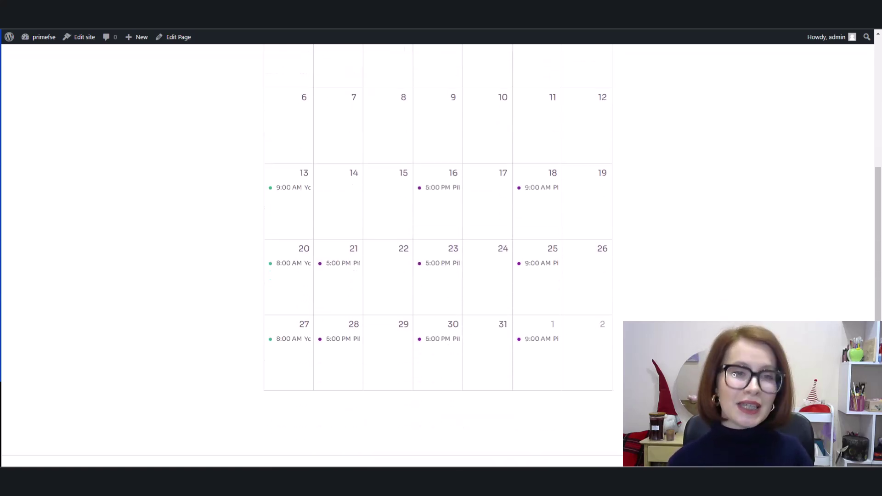
pyautogui.scroll(1, 438, 239)
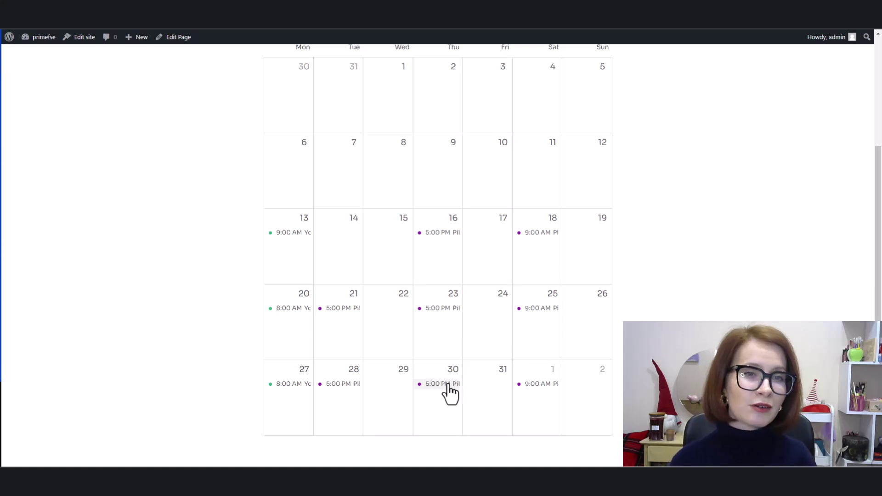
pyautogui.moveTo(447, 386)
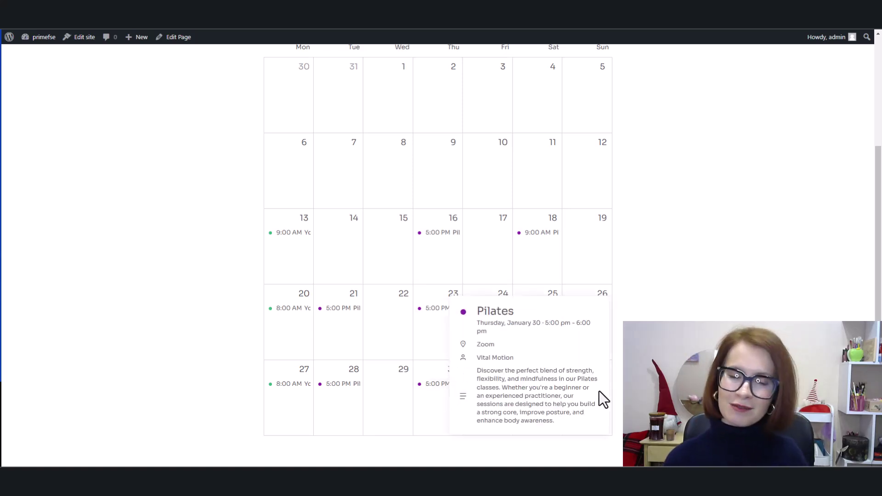
pyautogui.click(307, 240)
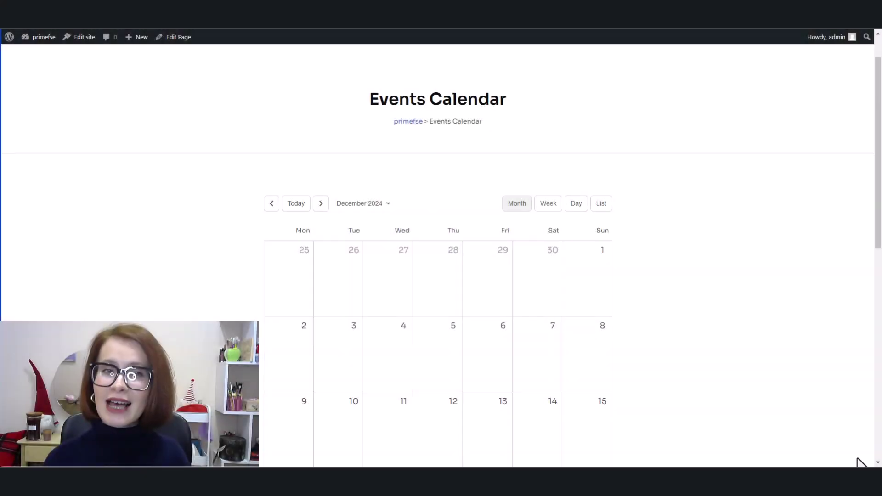
pyautogui.scroll(-5, 856, 462)
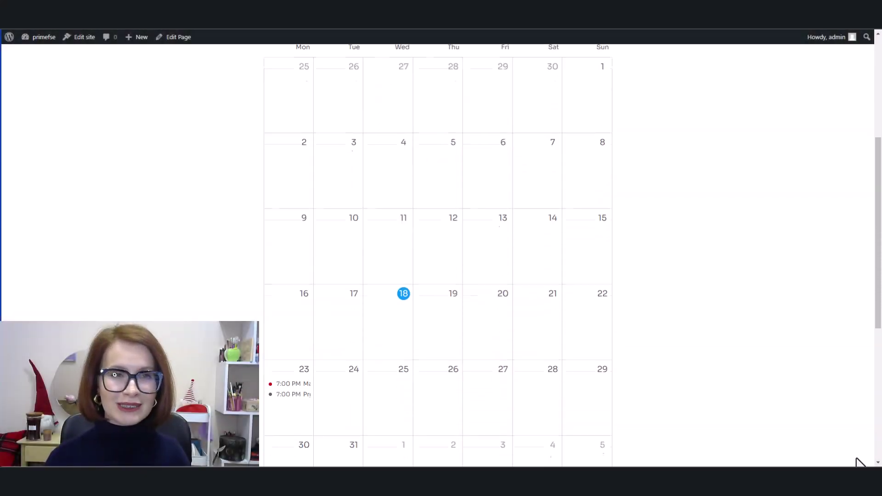
pyautogui.scroll(-1, 856, 462)
pyautogui.moveTo(290, 295)
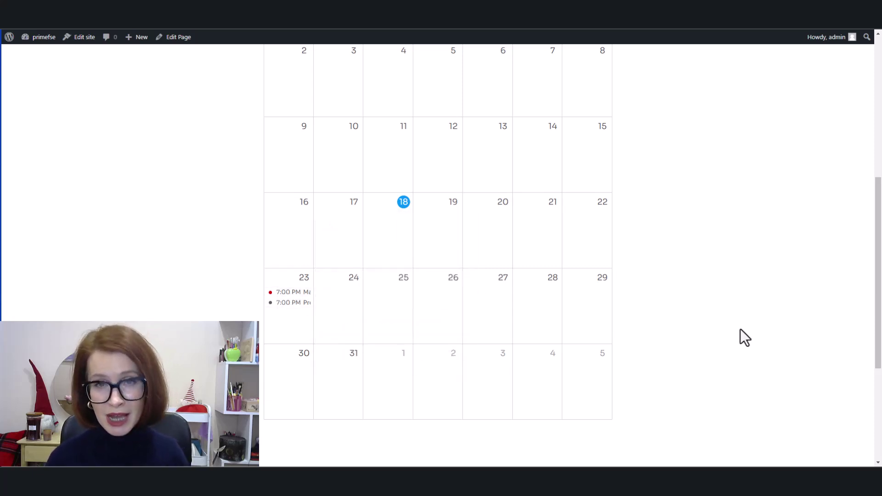
pyautogui.scroll(5, 740, 329)
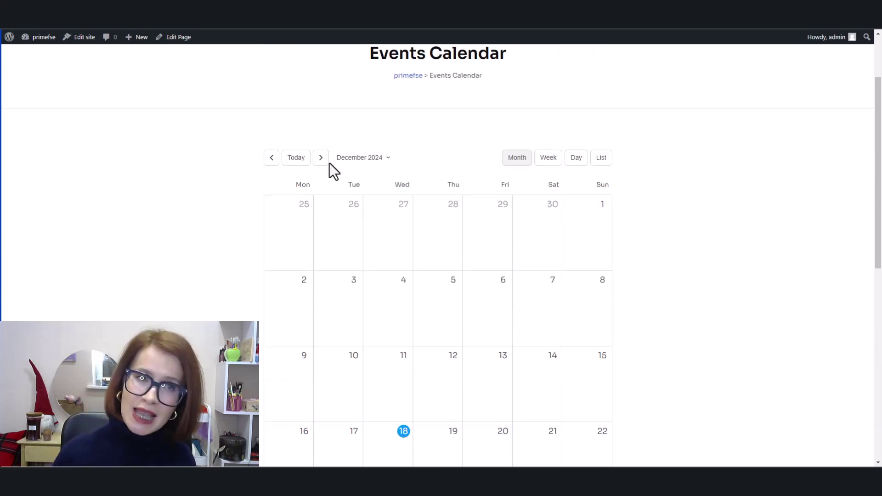
# Step the calendar to January 2025, then the Jan 13–19 week, then Saturday January 18.
pyautogui.click(322, 158)
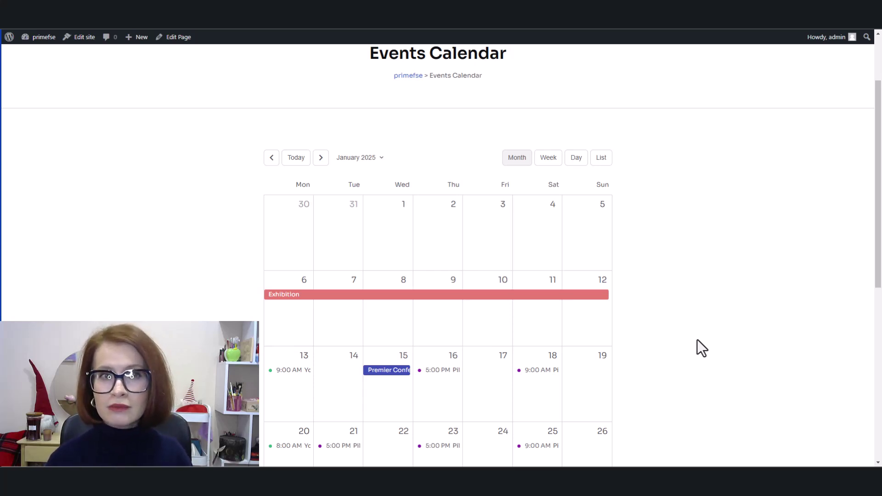
pyautogui.click(549, 161)
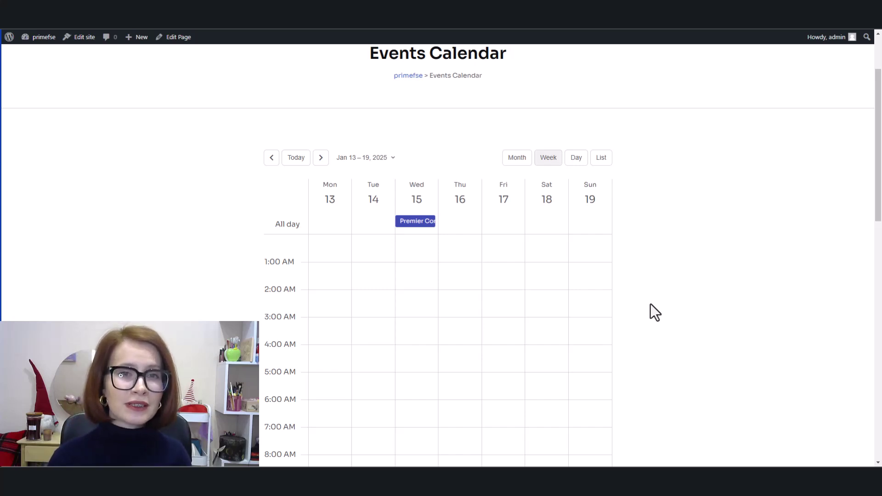
pyautogui.scroll(-2, 650, 304)
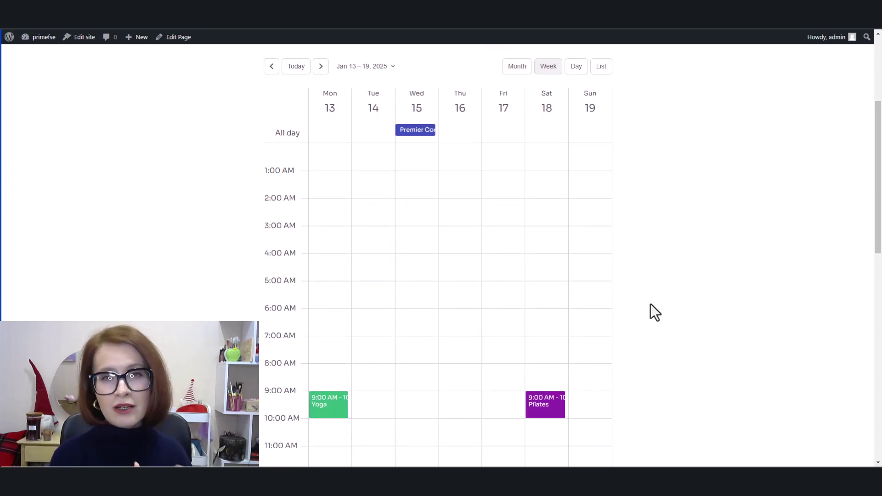
pyautogui.scroll(-1, 649, 304)
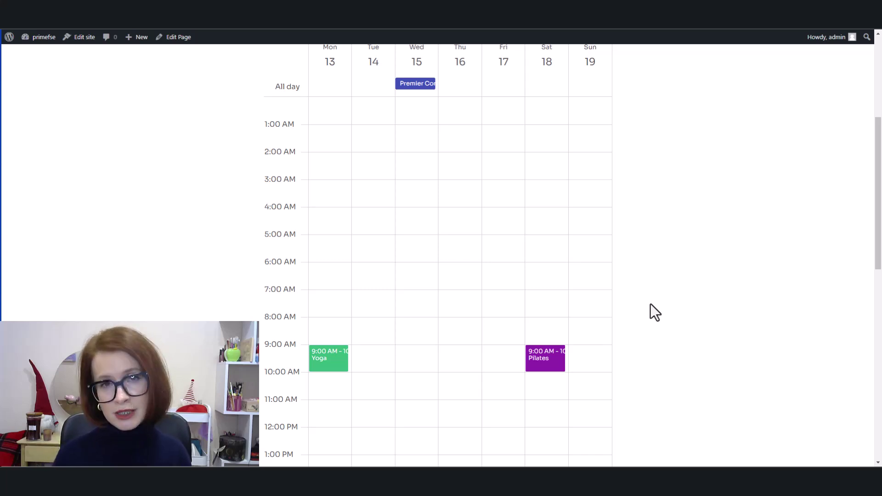
pyautogui.scroll(-2, 650, 304)
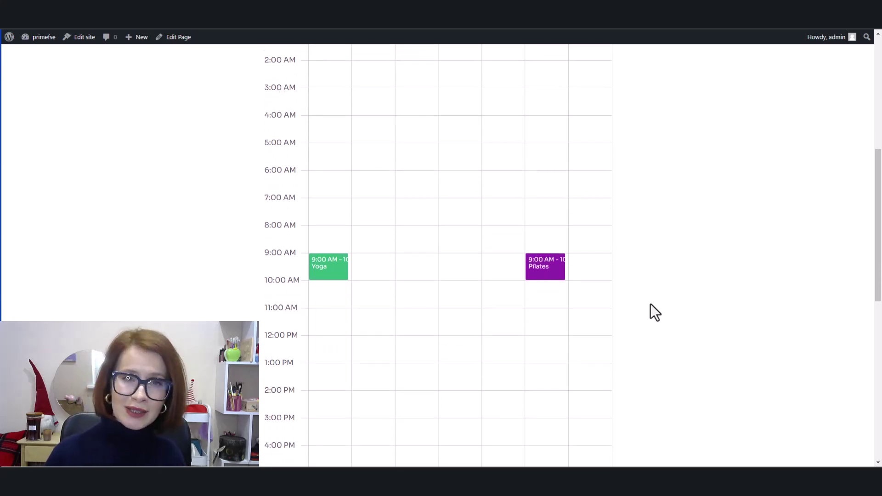
pyautogui.scroll(5, 651, 304)
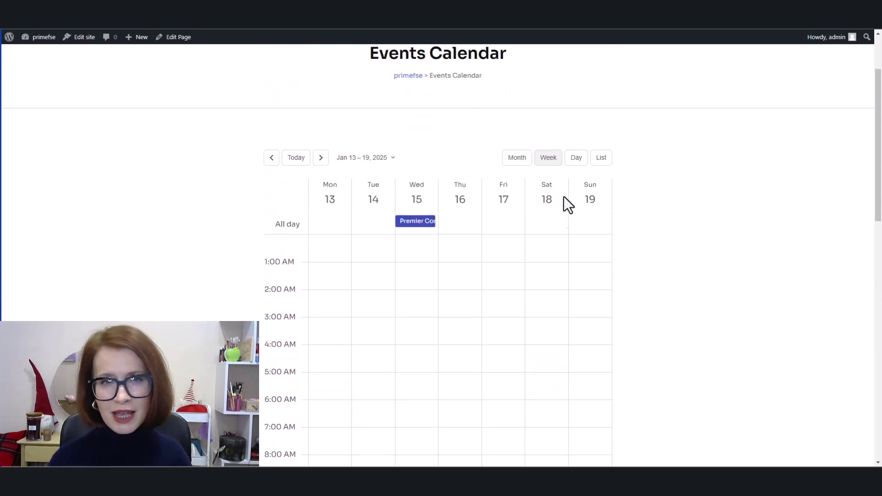
pyautogui.click(575, 161)
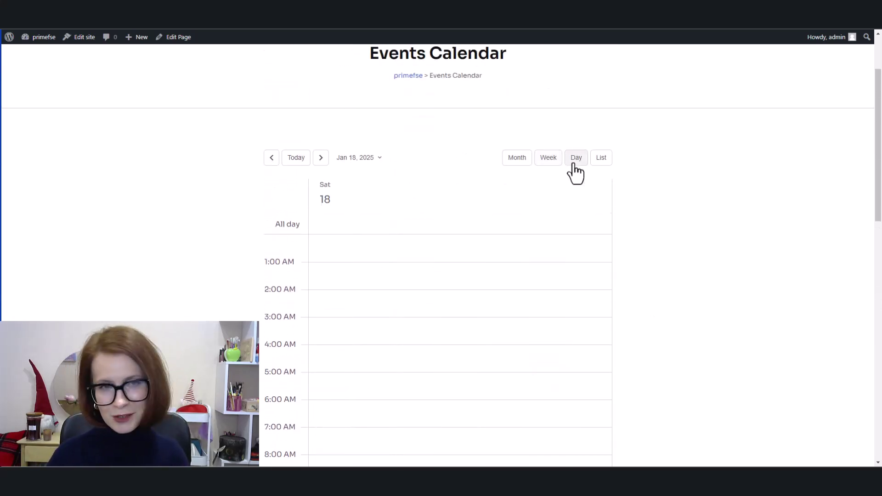
pyautogui.scroll(-1, 623, 255)
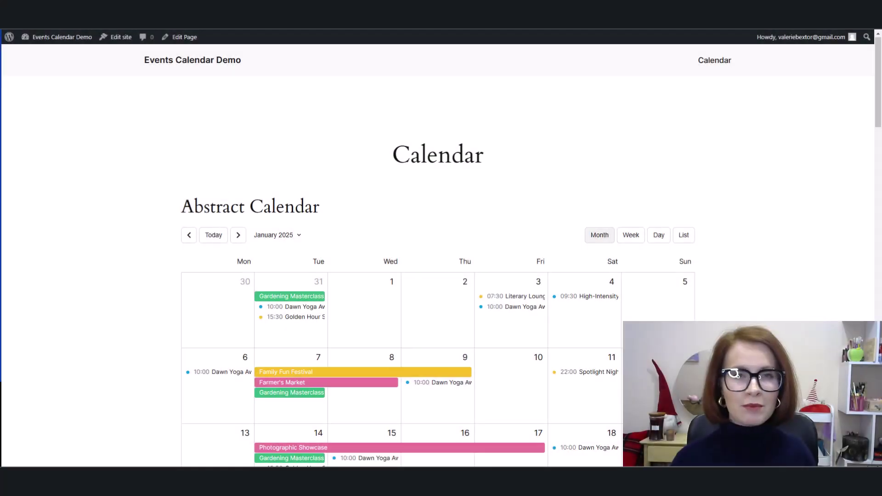
# Scroll past the Abstract Calendar and Fitness Schedule to the Kindergarten Schedule's December 23–29, 2024 week.
pyautogui.scroll(-3, 441, 252)
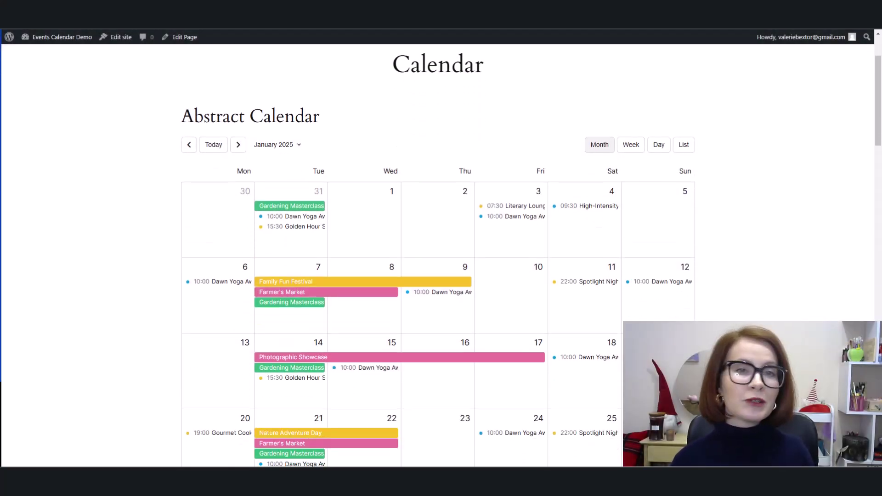
pyautogui.scroll(-1, 441, 252)
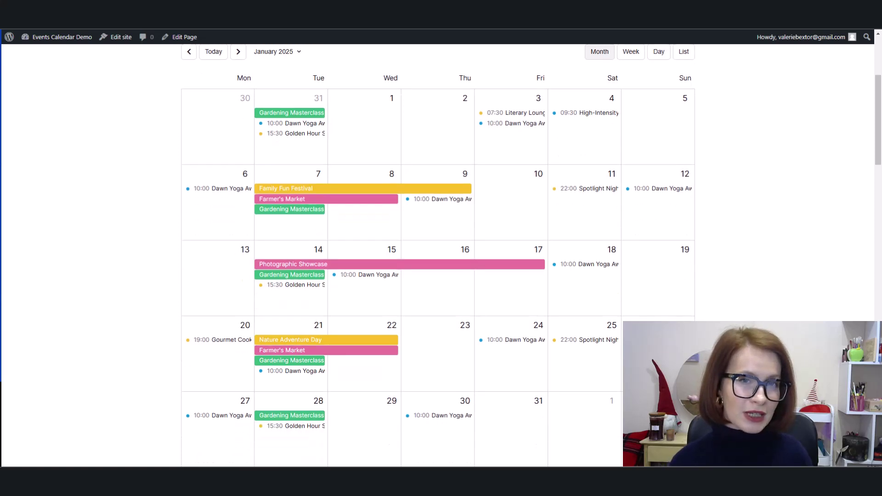
pyautogui.scroll(-5, 441, 253)
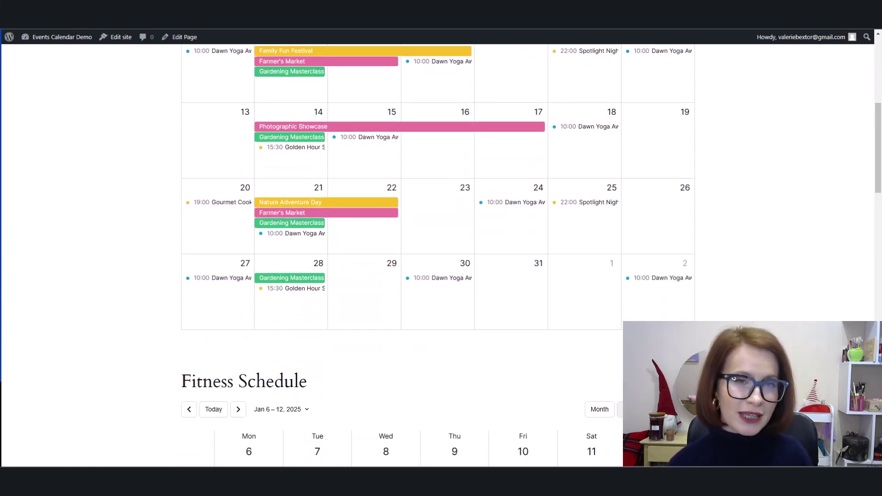
pyautogui.scroll(-2, 441, 253)
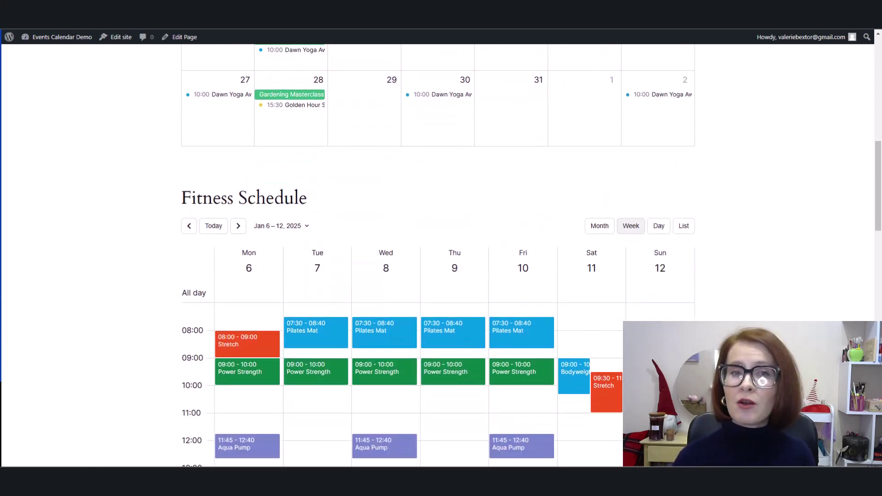
pyautogui.scroll(-1, 441, 253)
pyautogui.scroll(-1, 441, 253)
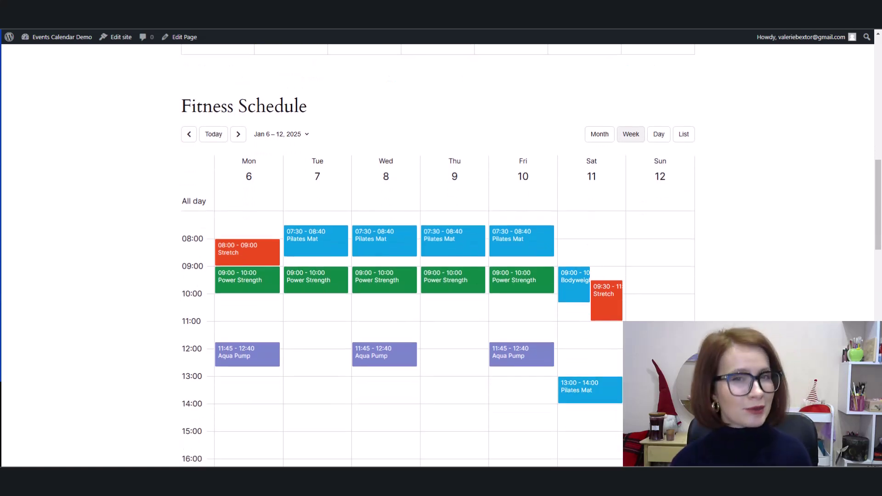
pyautogui.scroll(-5, 441, 253)
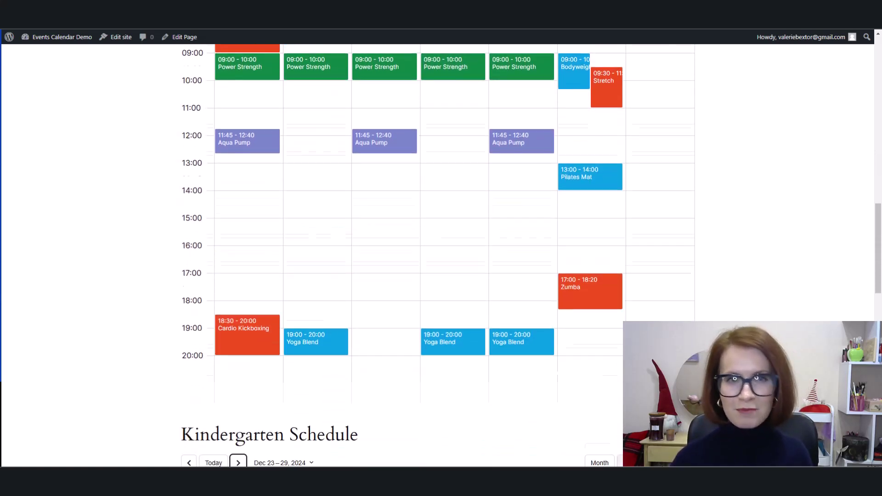
pyautogui.scroll(-2, 441, 252)
pyautogui.scroll(-1, 441, 252)
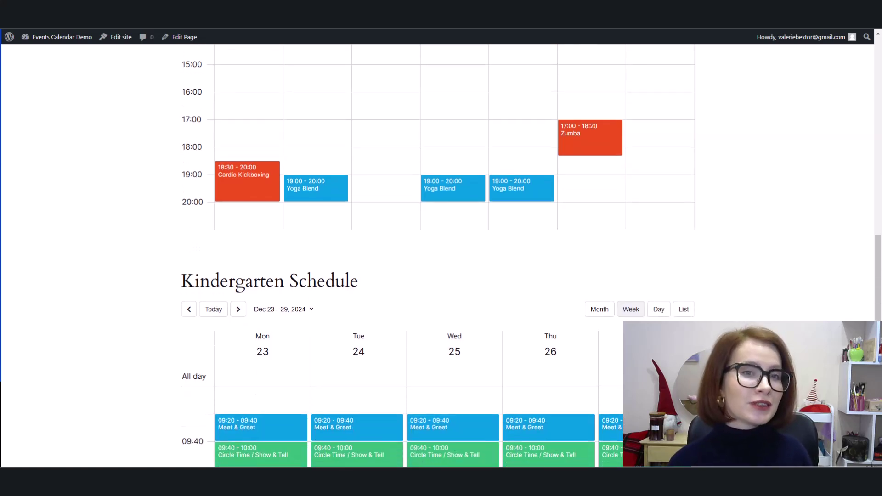
pyautogui.scroll(-2, 441, 253)
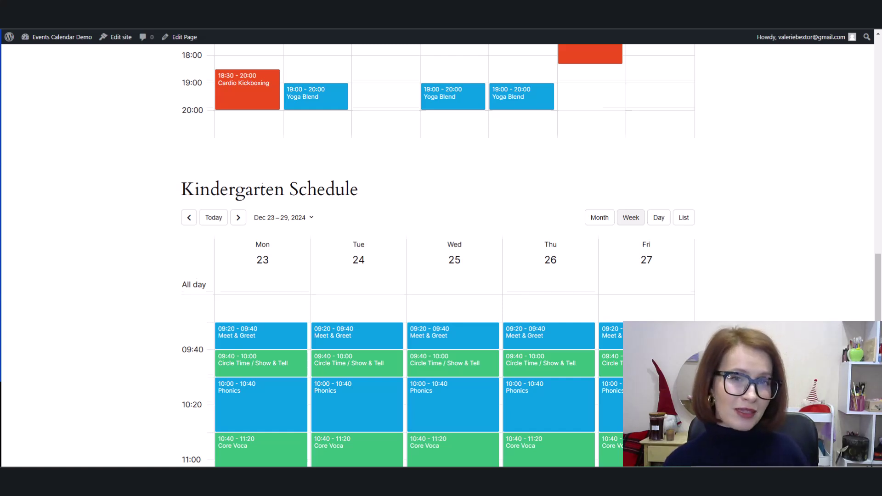
pyautogui.scroll(-1, 441, 252)
pyautogui.scroll(-1, 441, 253)
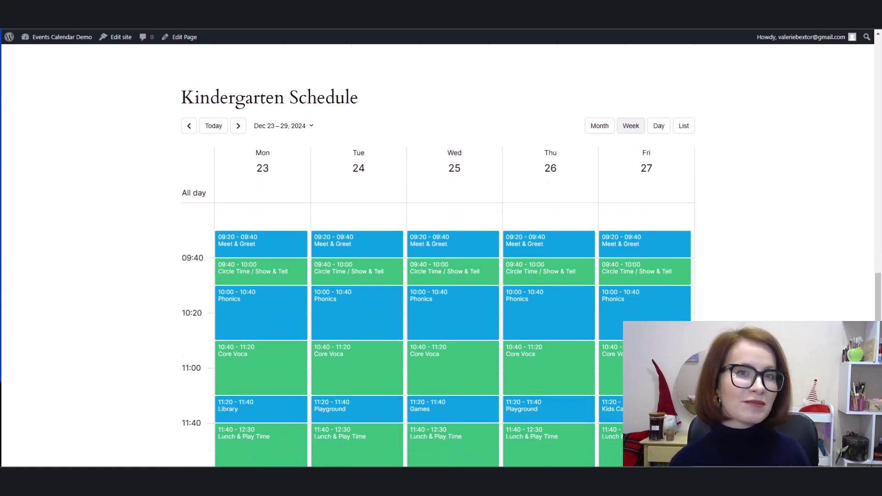
pyautogui.scroll(-6, 441, 252)
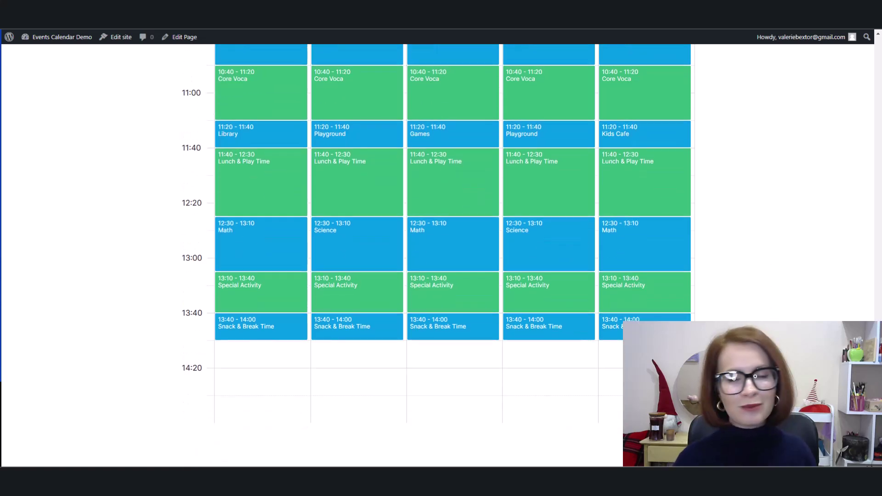
pyautogui.scroll(-3, 441, 253)
pyautogui.scroll(7, 441, 252)
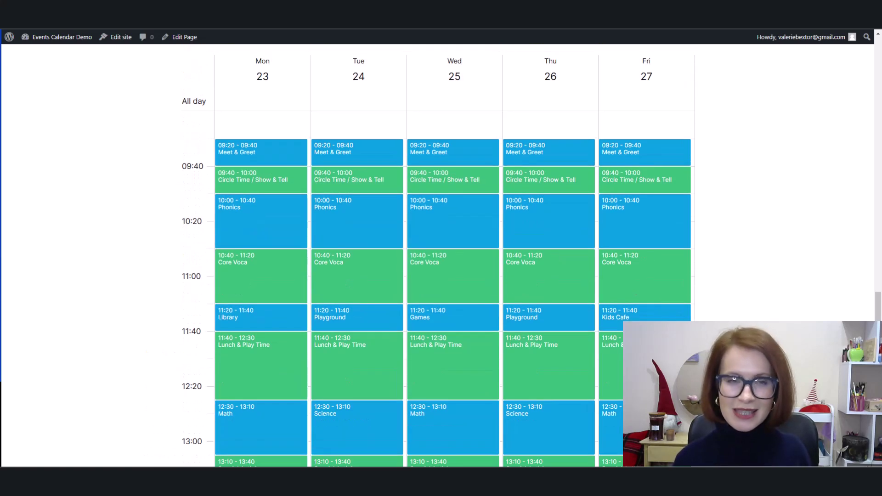
pyautogui.scroll(2, 818, 275)
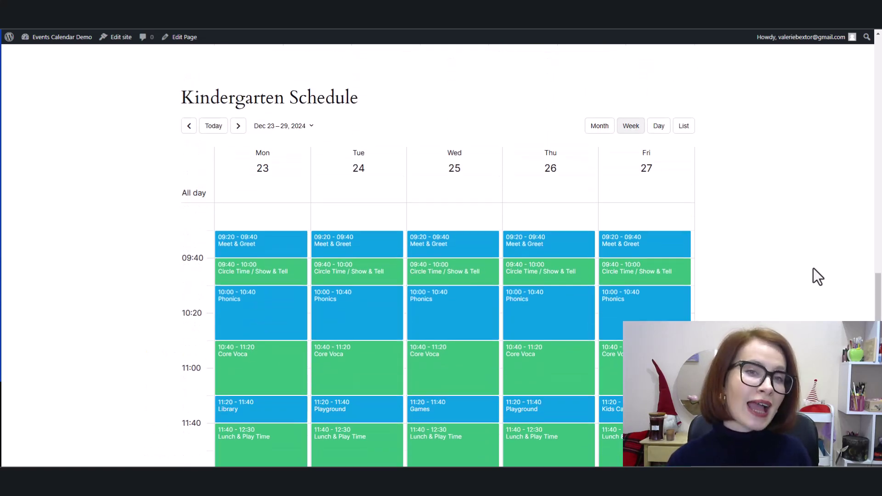
# Show the Kindergarten Schedule for the single day Thursday, December 26, 2024.
pyautogui.click(658, 127)
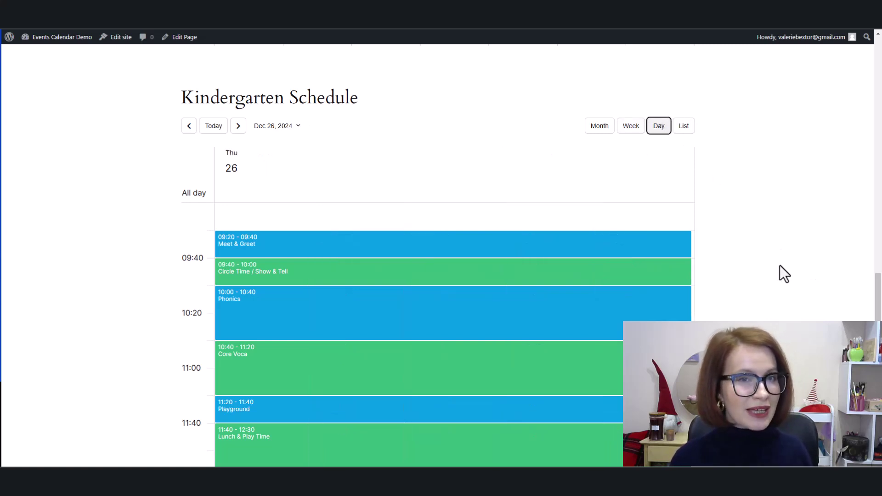
pyautogui.scroll(-2, 781, 269)
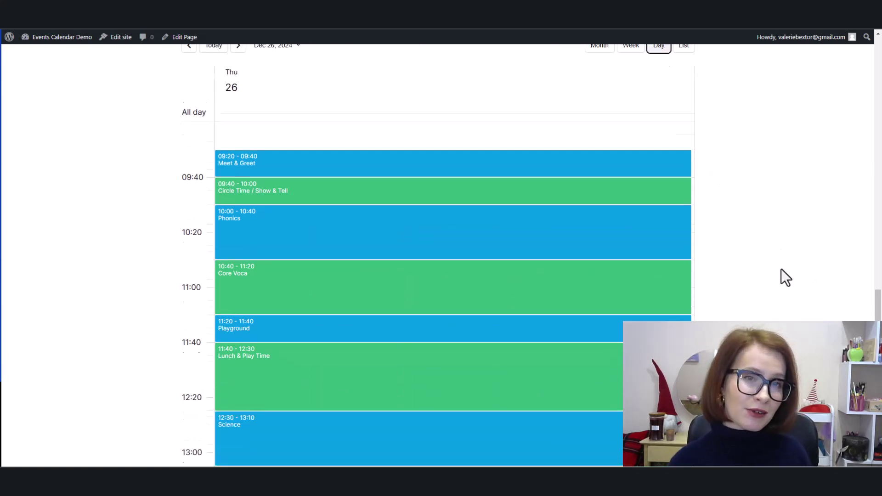
pyautogui.scroll(2, 781, 269)
# List the Kindergarten Schedule's December 2024 sessions, then return to the Abstract Calendar's January 2025 month.
pyautogui.click(684, 128)
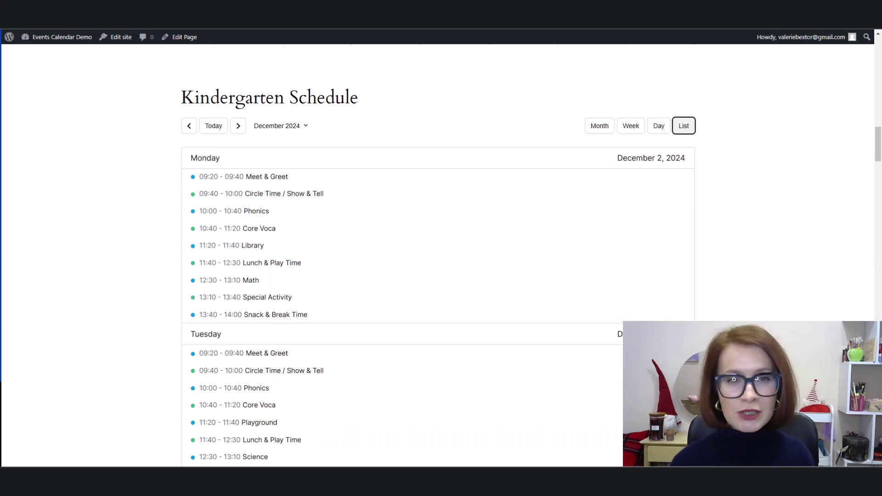
pyautogui.scroll(-2, 437, 252)
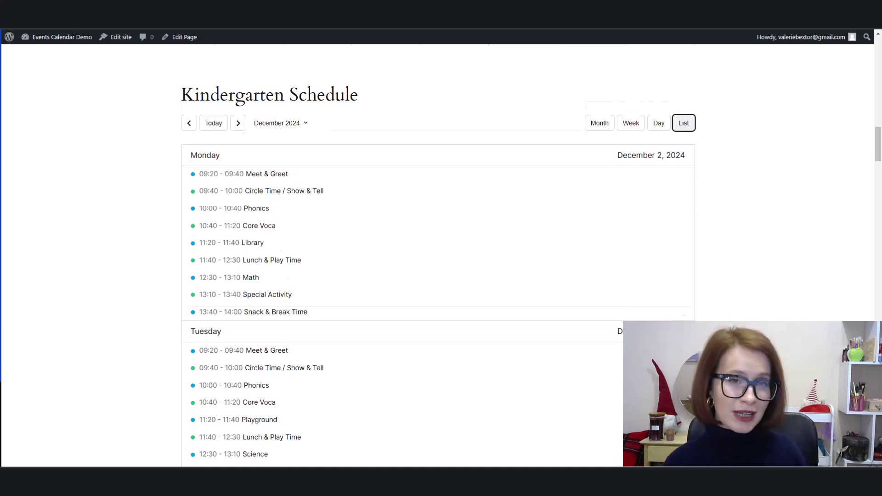
pyautogui.scroll(15, 438, 253)
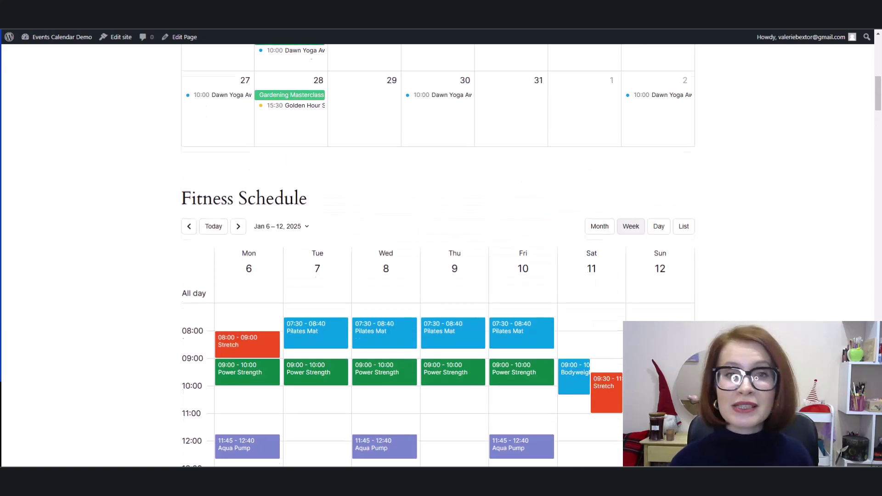
pyautogui.scroll(7, 437, 252)
pyautogui.scroll(1, 438, 253)
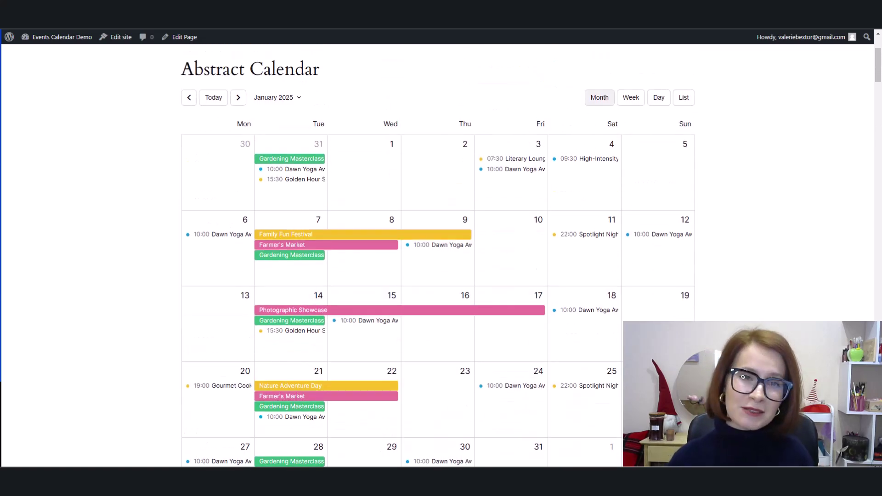